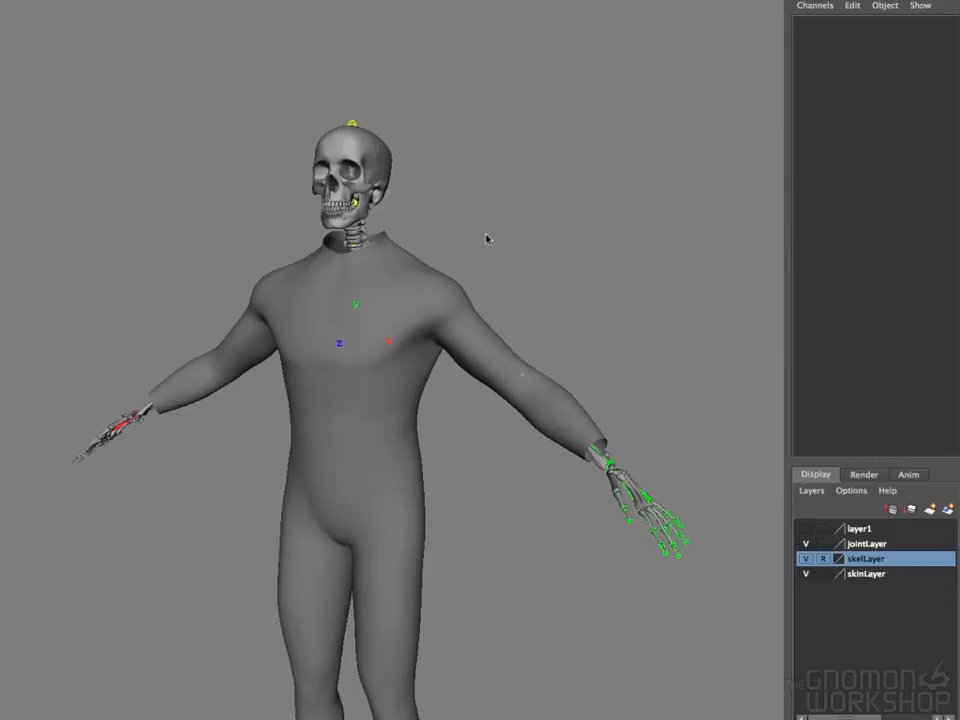
Select the c_body_mid body mesh and display the scene in wireframe to expose the skeleton inside.
{"action": "left_click_drag", "start_coordinate": [422, 253], "coordinate": [452, 253], "text": "alt"}
{"action": "right_click_drag", "start_coordinate": [452, 253], "coordinate": [577, 263], "text": "alt"}
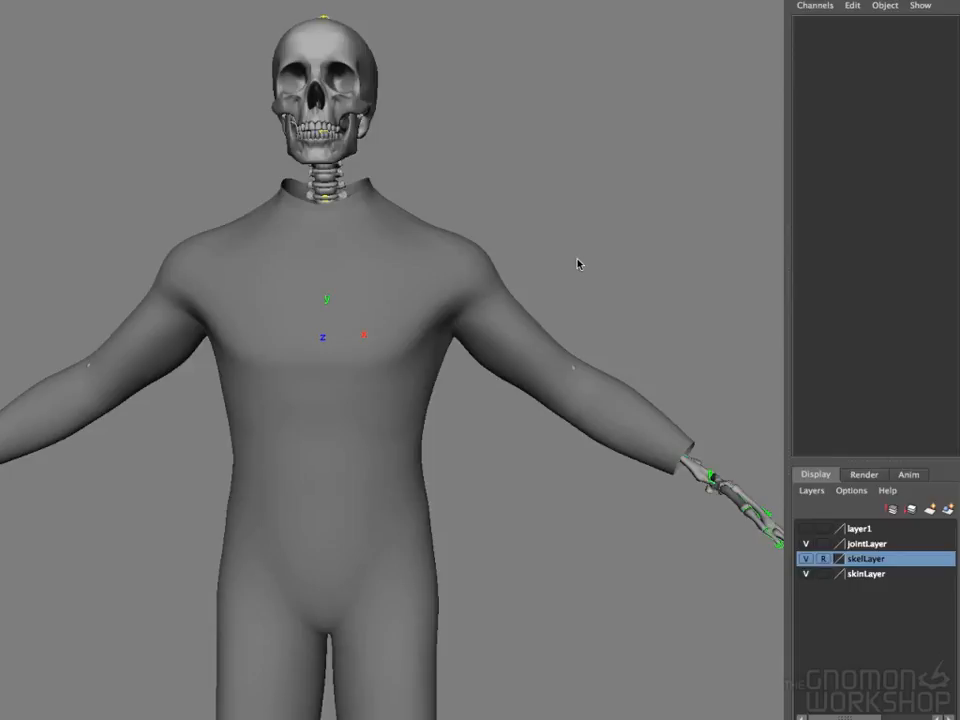
{"action": "left_click", "coordinate": [445, 238]}
{"action": "left_click_drag", "start_coordinate": [621, 268], "coordinate": [496, 268], "text": "alt"}
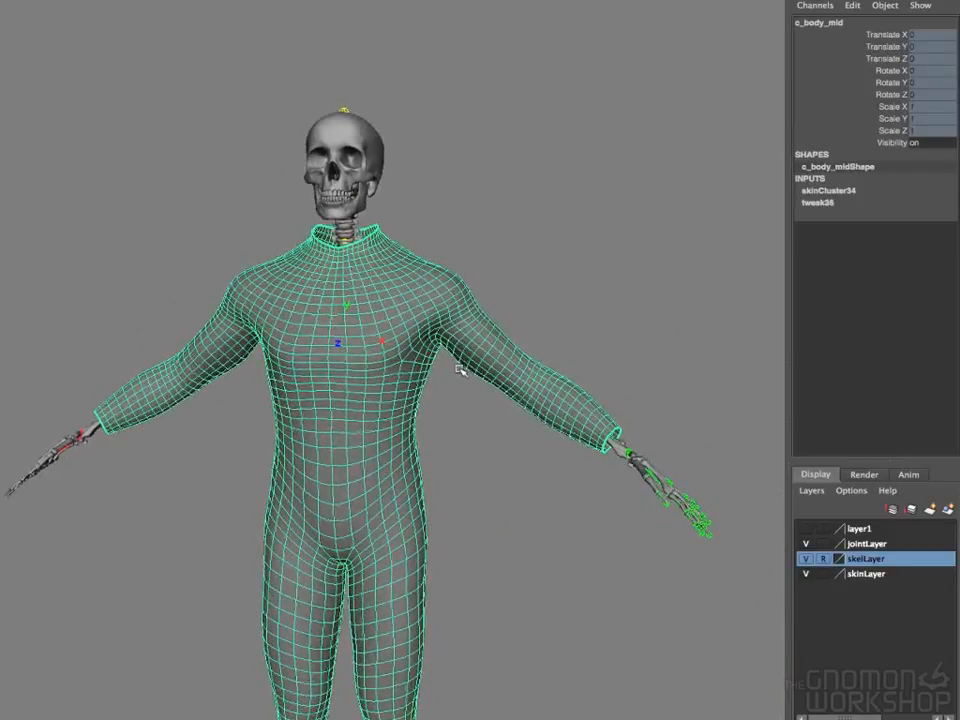
{"action": "key", "text": "4"}
{"action": "right_click_drag", "start_coordinate": [448, 369], "coordinate": [527, 381], "text": "alt"}
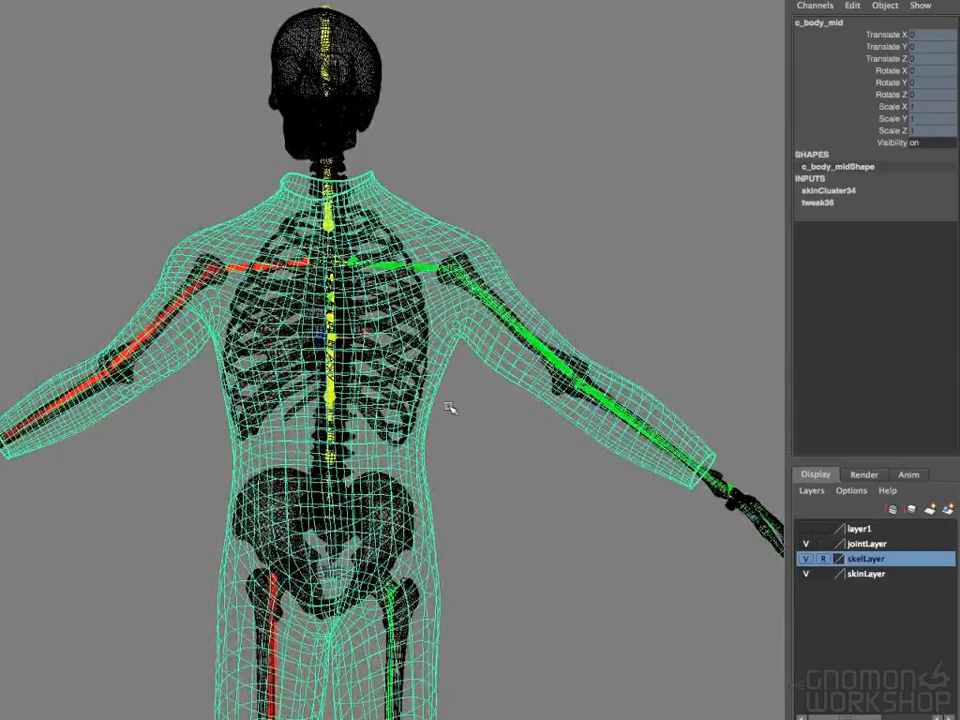
Inspect how the body mesh deforms around the shoulders as the arms raise, in both shaded and wireframe display.
{"action": "left_click_drag", "start_coordinate": [452, 405], "coordinate": [460, 403], "text": "alt"}
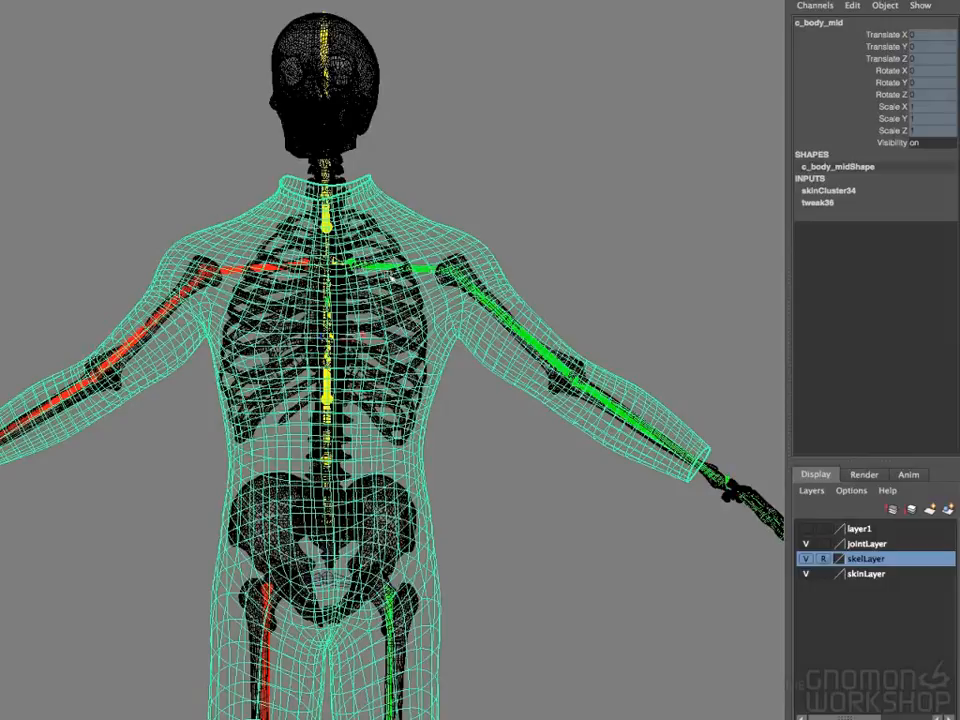
{"action": "left_click_drag", "start_coordinate": [490, 332], "coordinate": [465, 440], "text": "alt"}
{"action": "left_click_drag", "start_coordinate": [430, 507], "coordinate": [505, 508], "text": "alt"}
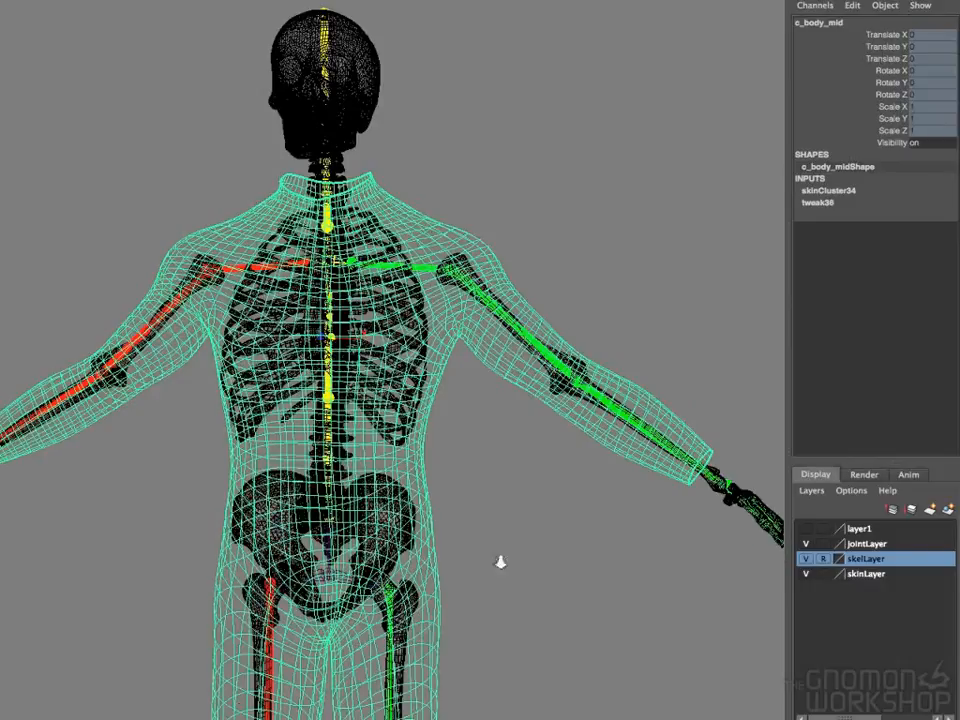
{"action": "right_click_drag", "start_coordinate": [501, 563], "coordinate": [452, 564], "text": "alt"}
{"action": "middle_click_drag", "start_coordinate": [452, 564], "coordinate": [527, 467], "text": "alt"}
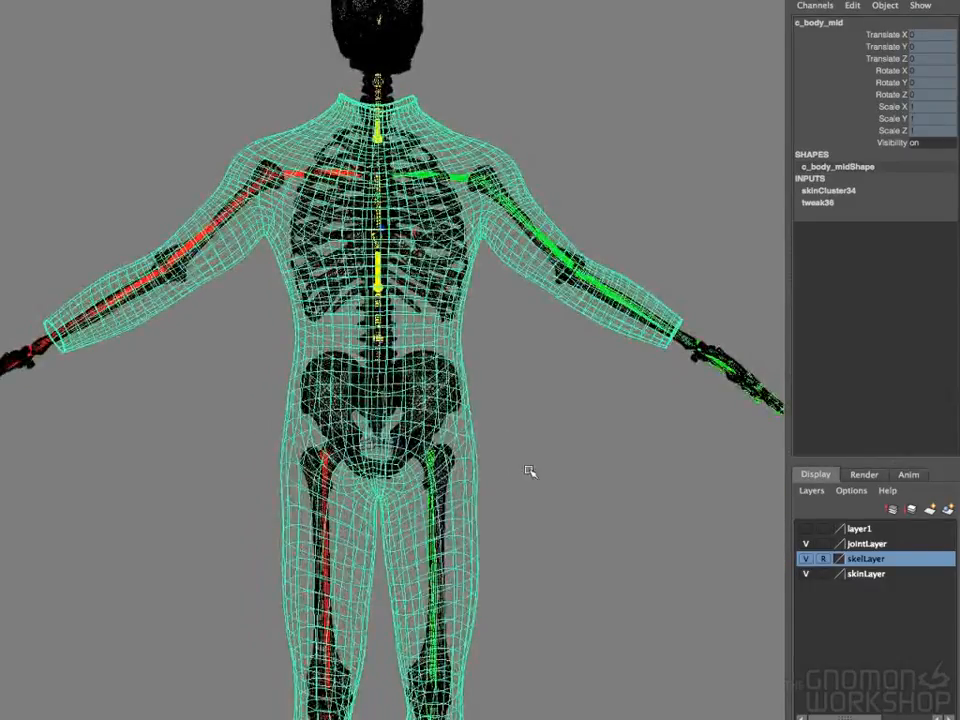
{"action": "key", "text": "alt+a"}
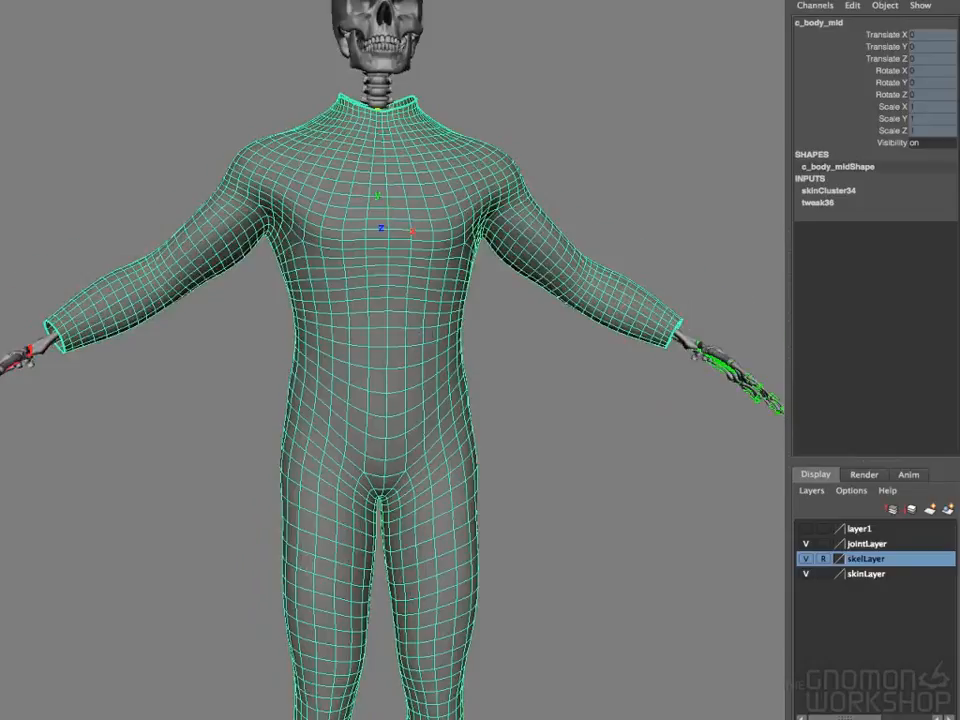
{"action": "right_click_drag", "start_coordinate": [600, 430], "coordinate": [499, 407], "text": "alt"}
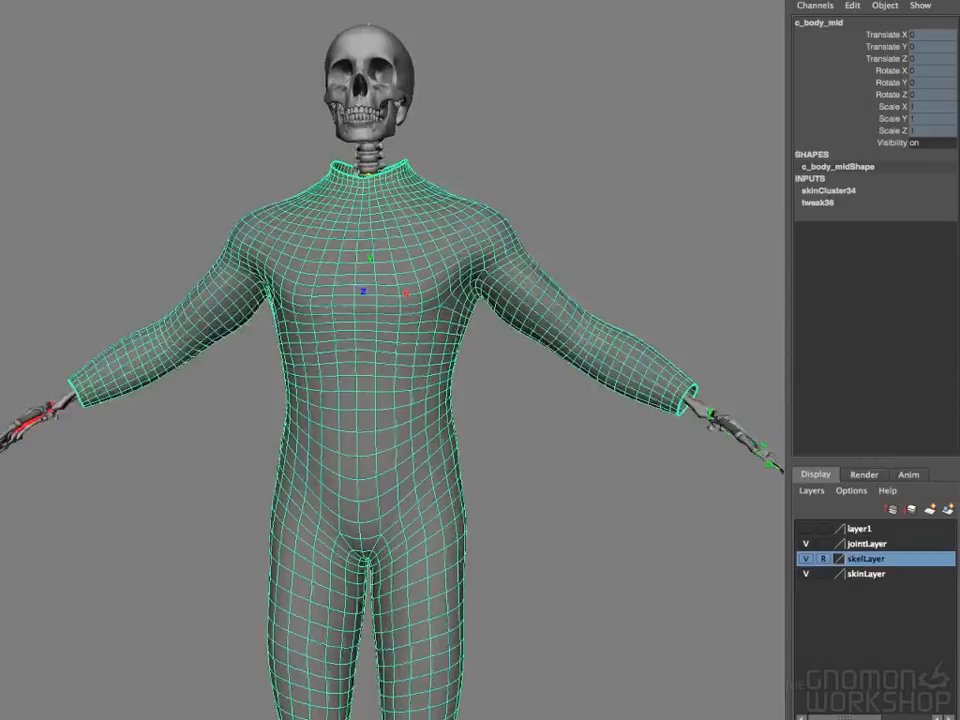
{"action": "key", "text": "4"}
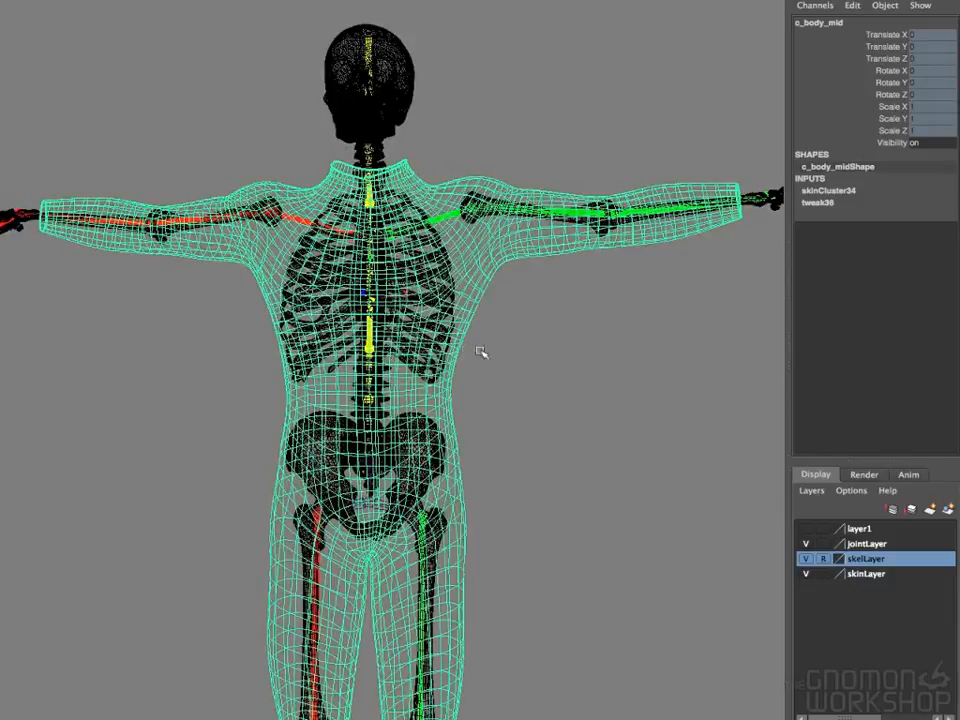
{"action": "middle_click_drag", "start_coordinate": [482, 354], "coordinate": [489, 407], "text": "alt"}
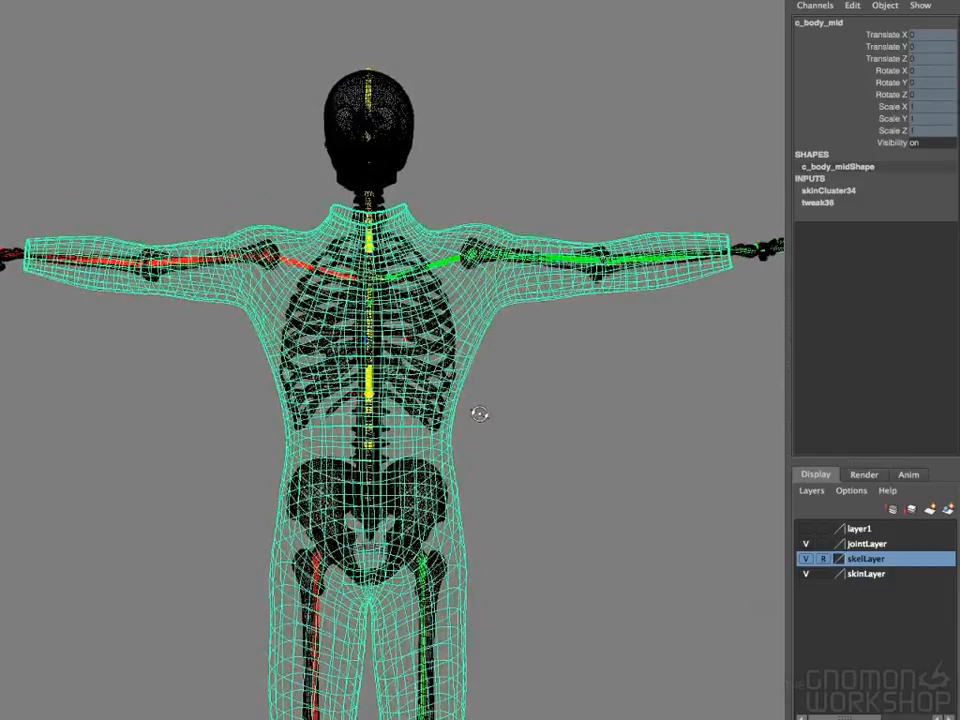
{"action": "key", "text": "alt+v"}
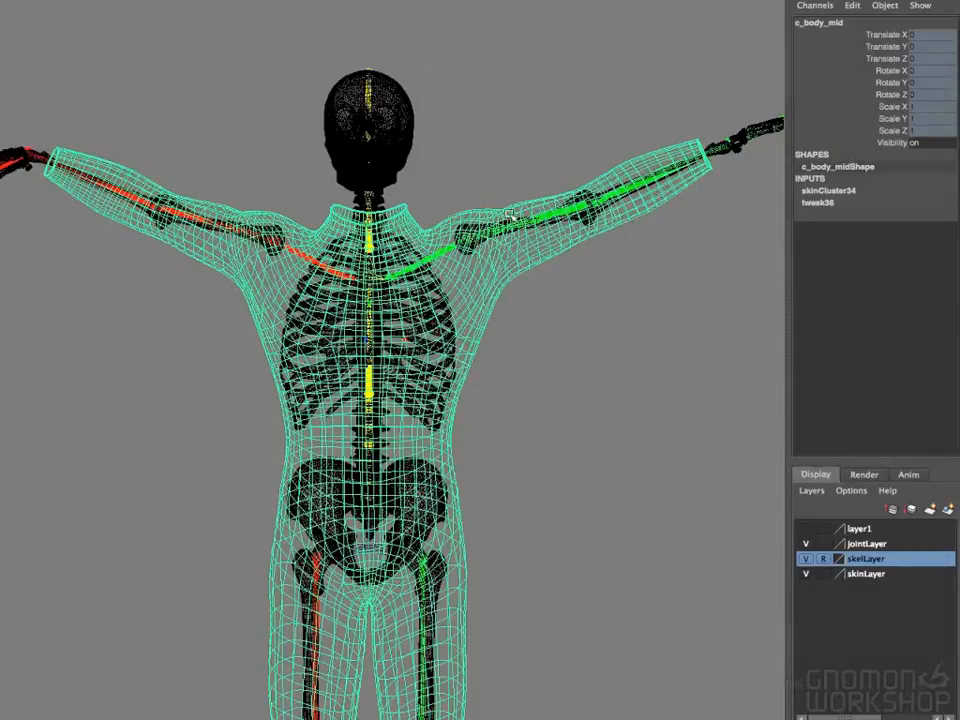
Try raising the character's left arm by rotating l_uparm_fk to about 55 degrees in Z, then inspect the left shoulder joint.
{"action": "left_click", "coordinate": [530, 216]}
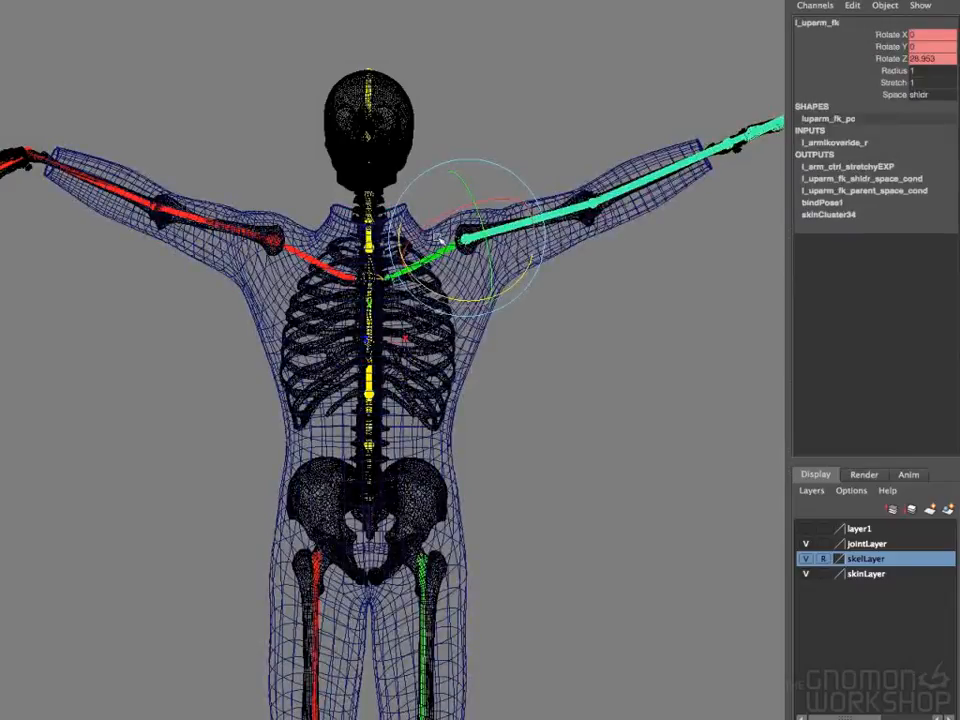
{"action": "left_click_drag", "start_coordinate": [440, 293], "coordinate": [472, 310]}
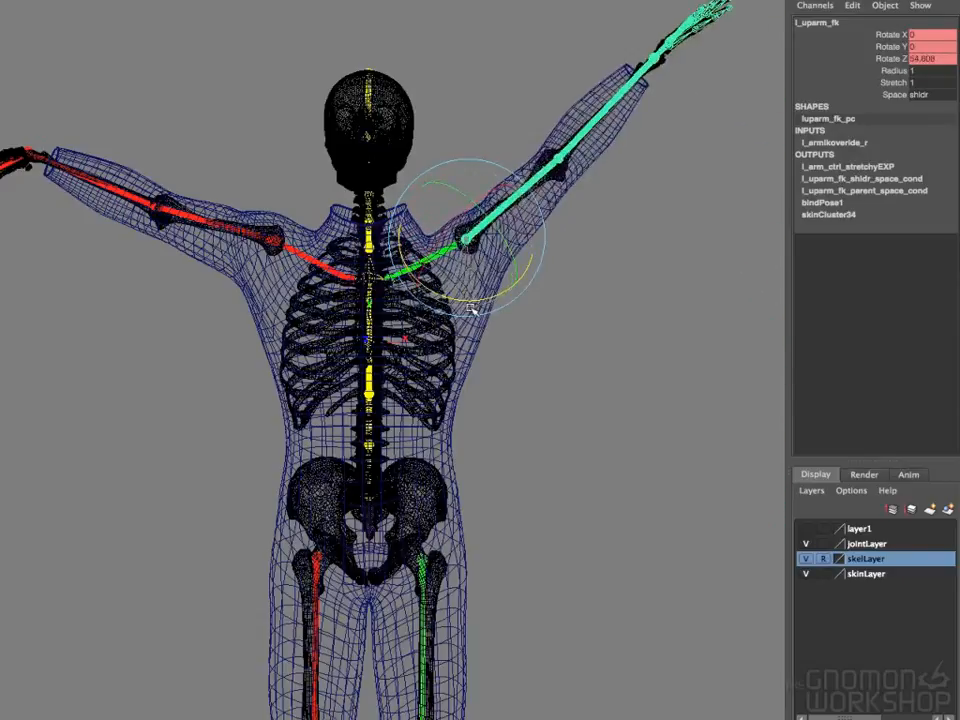
{"action": "left_click", "coordinate": [536, 300]}
{"action": "left_click", "coordinate": [447, 253]}
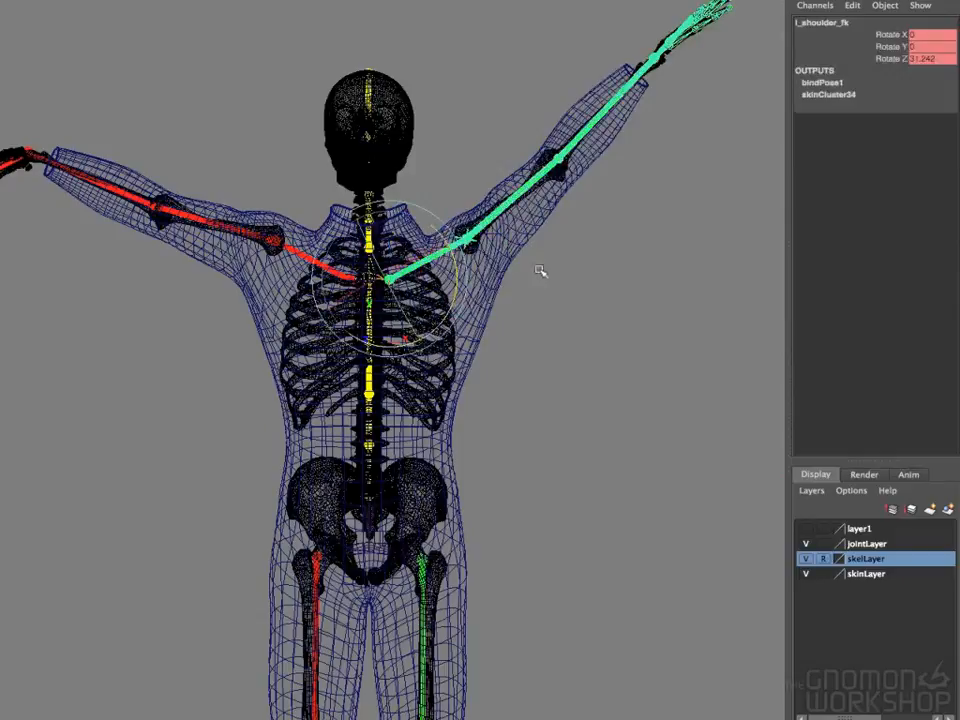
{"action": "left_click", "coordinate": [489, 439]}
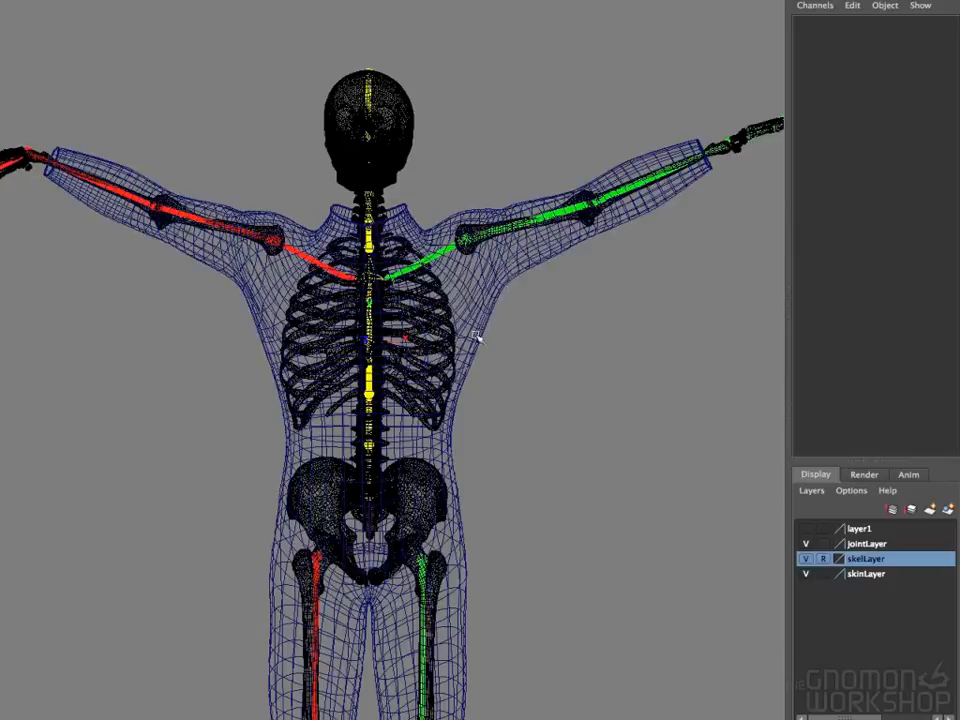
Examine the left shoulder joint and compare the raised-arm shoulder deformation in shaded and wireframe display.
{"action": "left_click", "coordinate": [436, 262]}
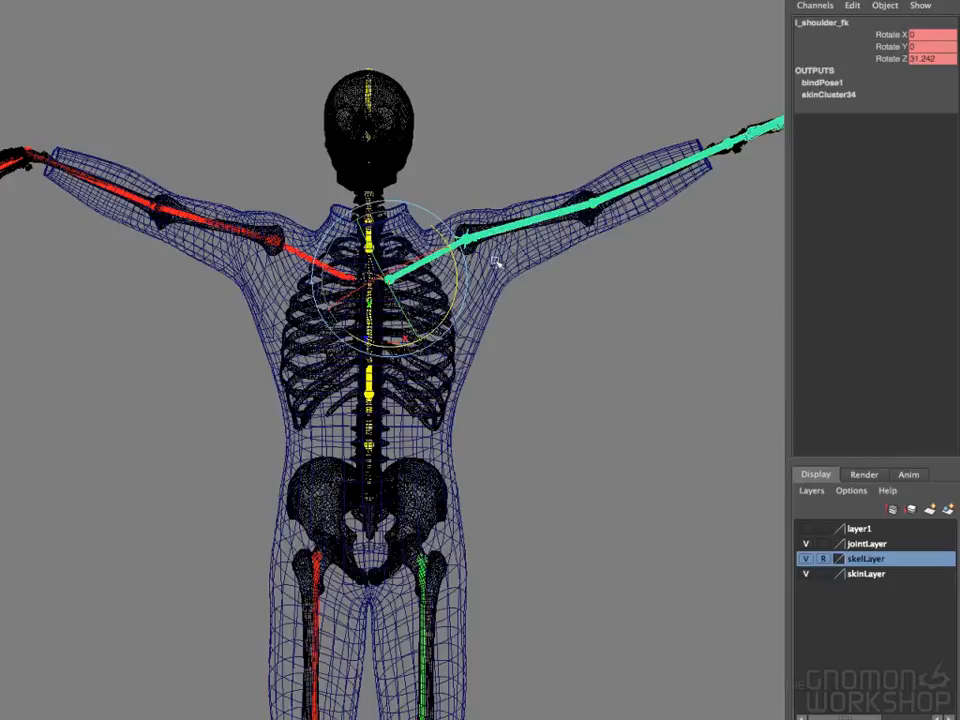
{"action": "left_click", "coordinate": [501, 411]}
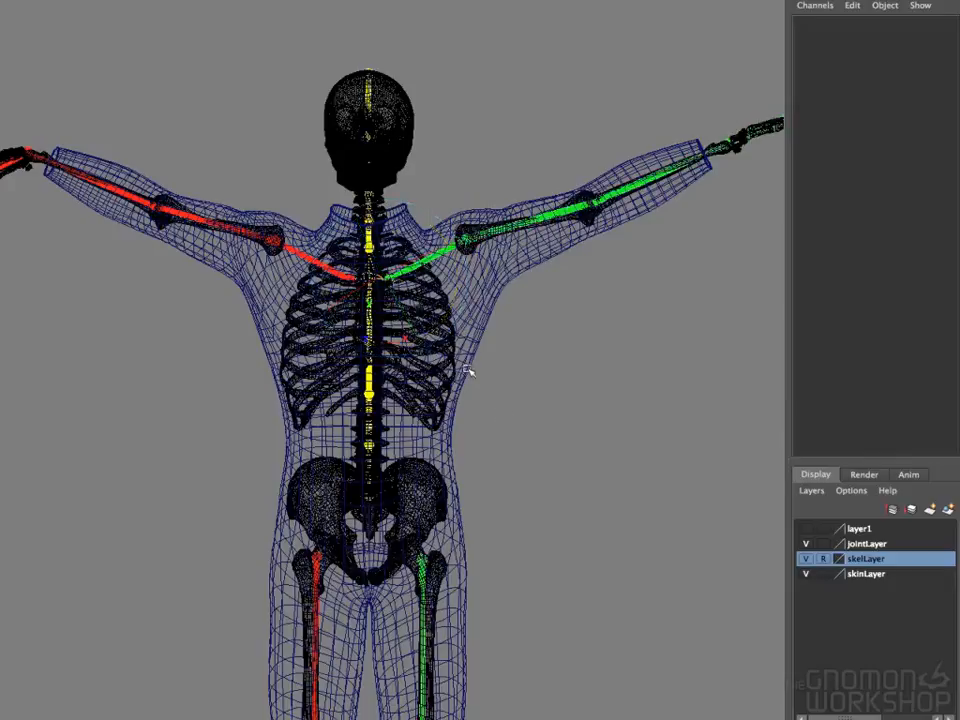
{"action": "key", "text": "5"}
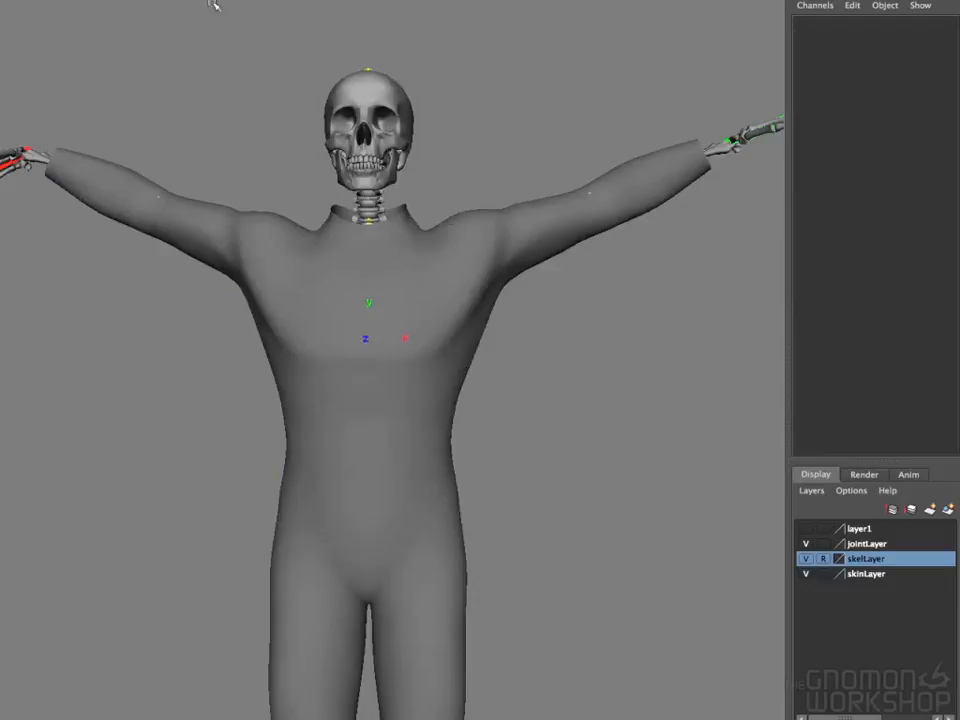
{"action": "key", "text": "4"}
{"action": "key", "text": "5"}
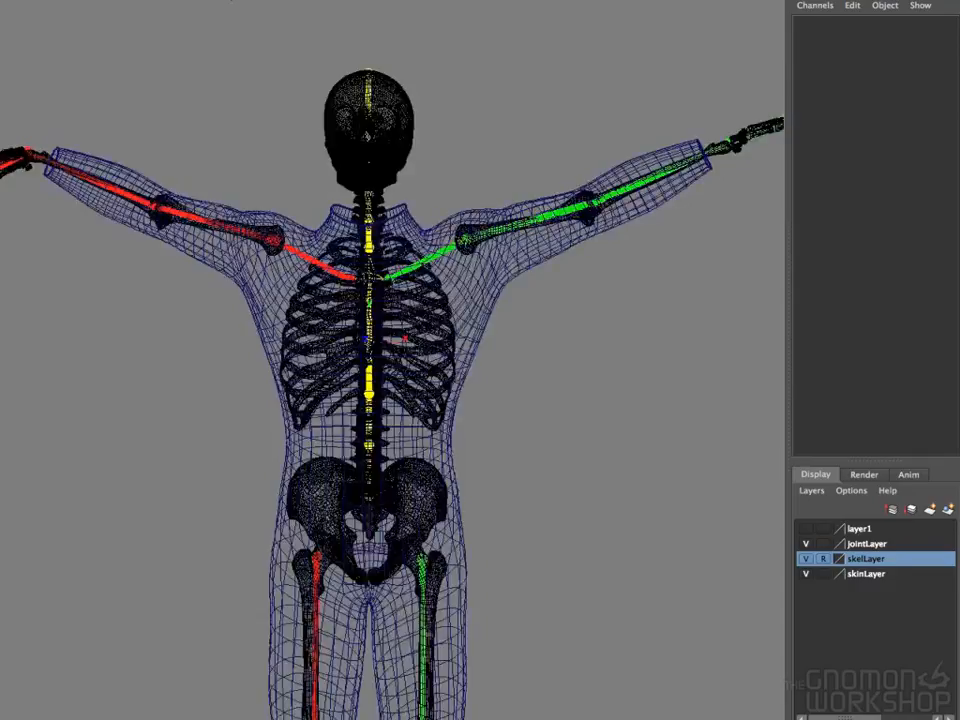
{"action": "key", "text": "4"}
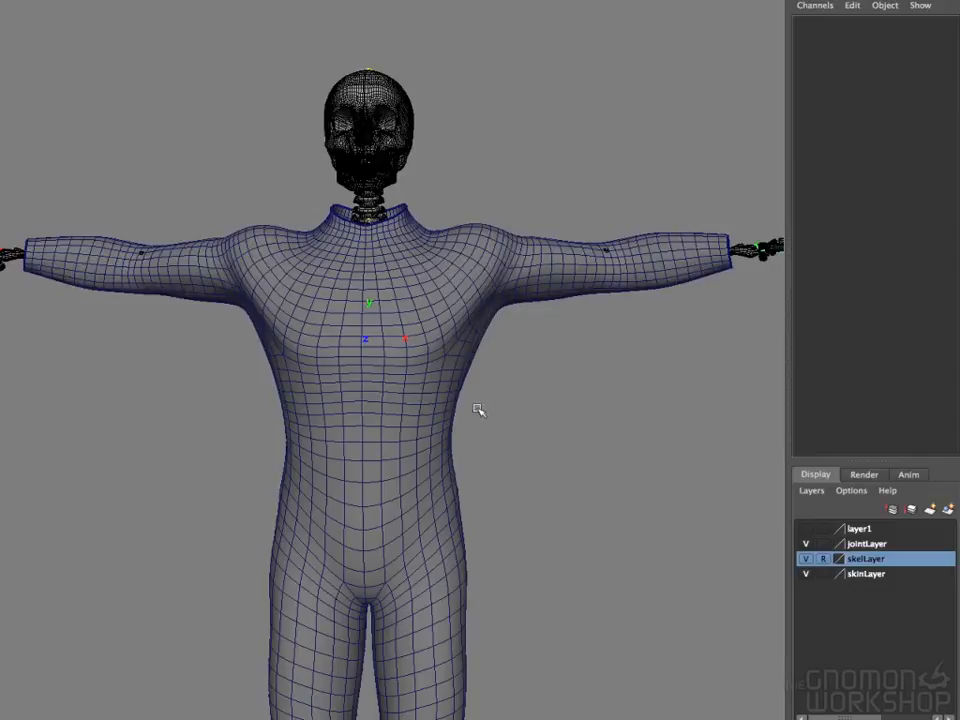
{"action": "left_click_drag", "start_coordinate": [523, 407], "coordinate": [540, 419], "text": "alt"}
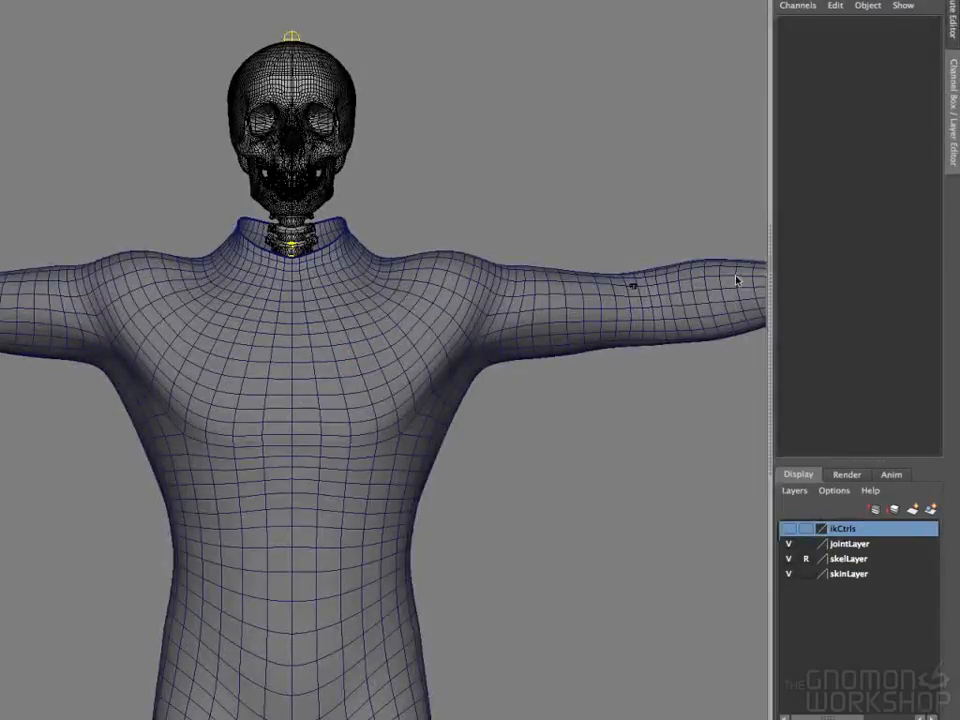
Place a new joint beside the ribcage under the character's left armpit and parent it to the mid-spine joint.
{"action": "key", "text": "4"}
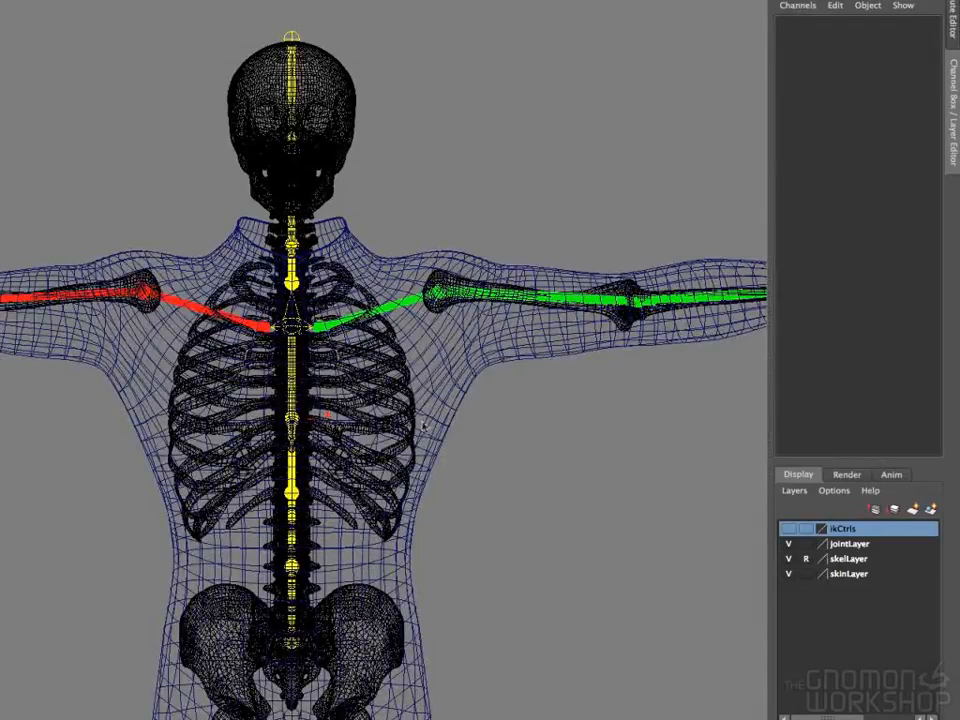
{"action": "left_click", "coordinate": [431, 436]}
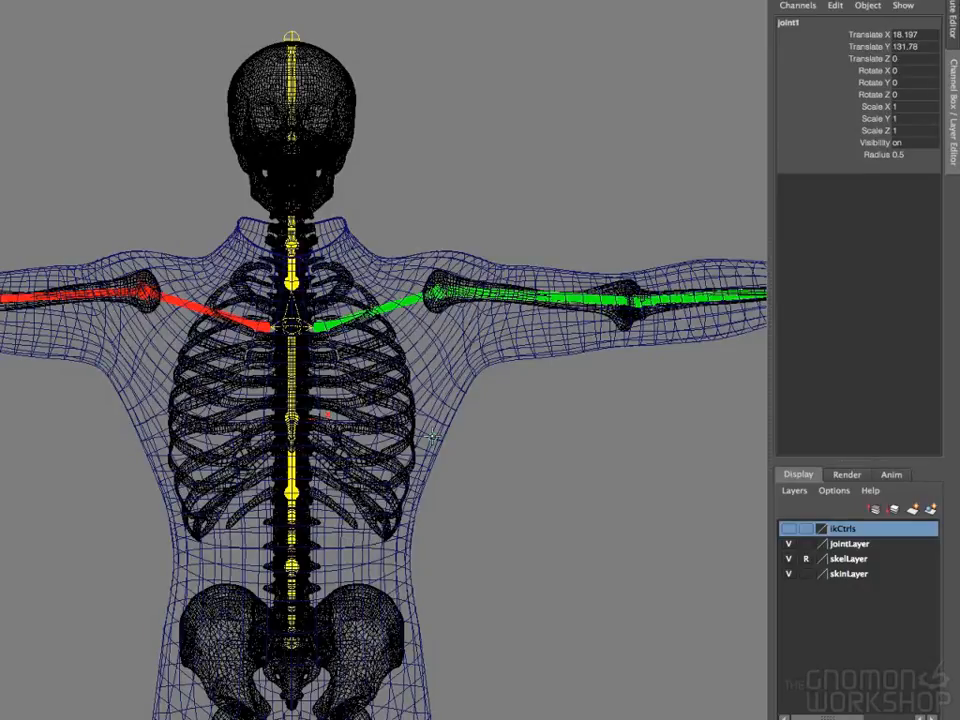
{"action": "left_click", "coordinate": [297, 391]}
{"action": "left_click", "coordinate": [297, 391]}
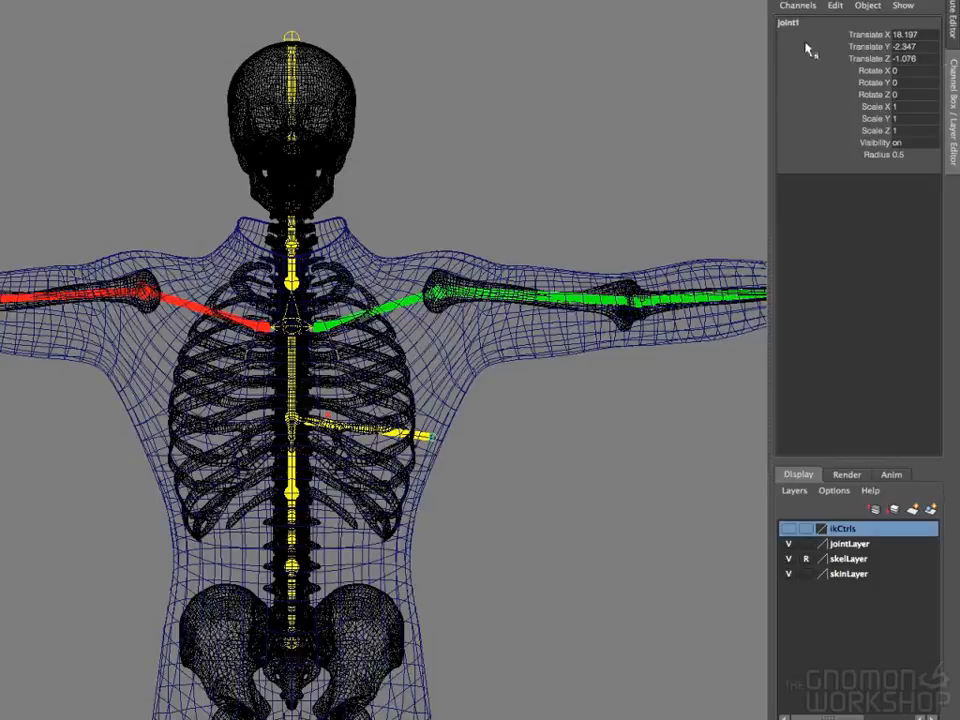
Check the Translate X, Y and Z channels of the new joint beside the ribcage.
{"action": "left_click", "coordinate": [924, 36]}
{"action": "left_click_drag", "start_coordinate": [924, 36], "coordinate": [924, 60]}
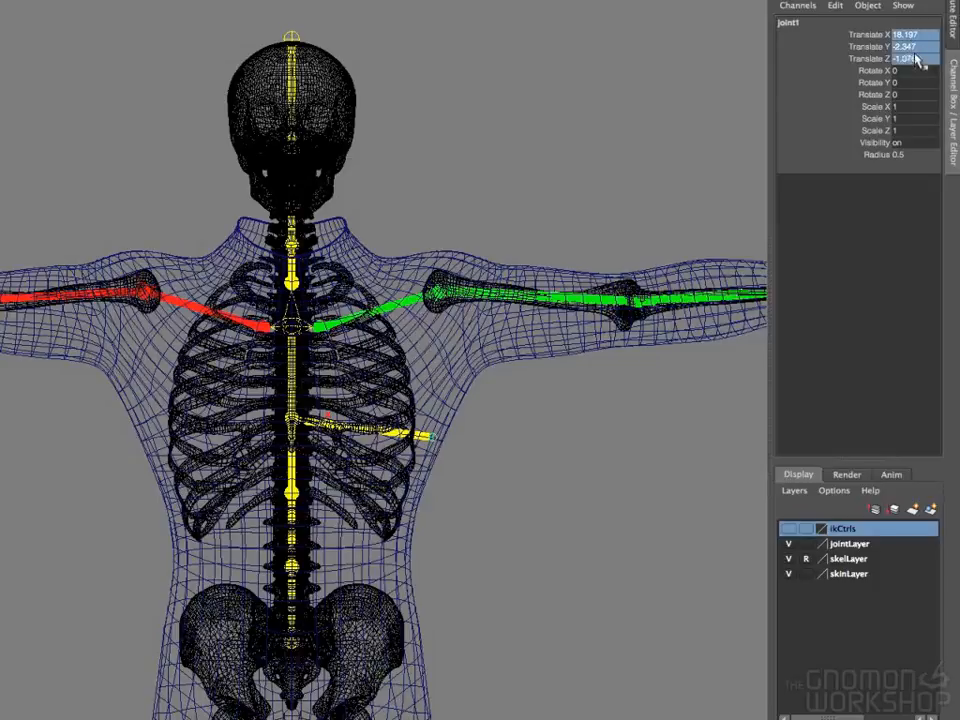
{"action": "left_click", "coordinate": [440, 444]}
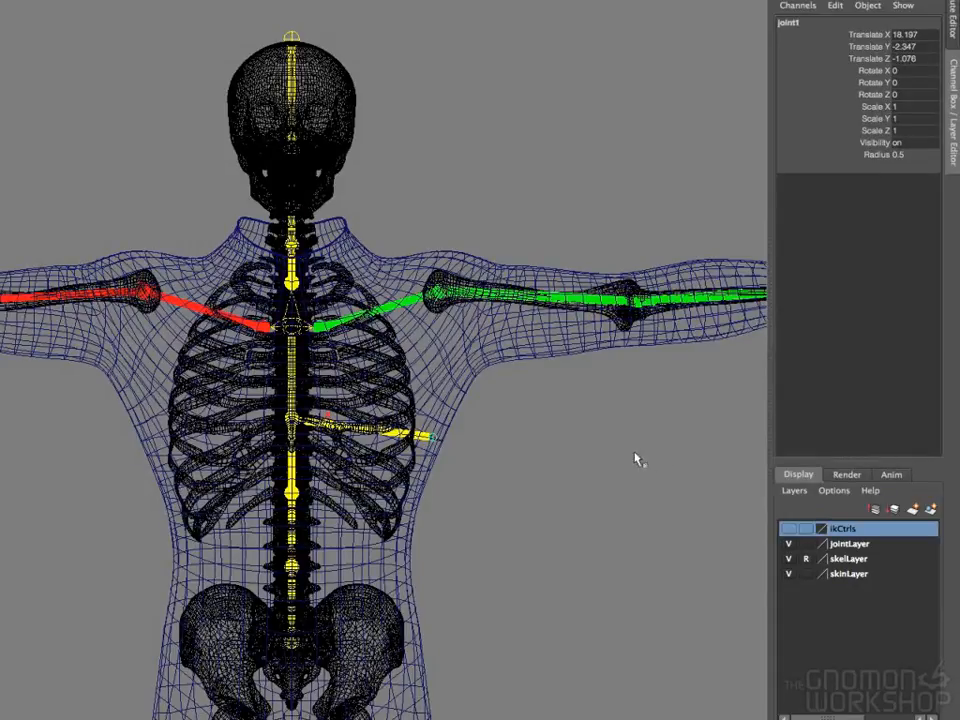
Try moving the new joint up and outward above the left shoulder, then undo the moves.
{"action": "key", "text": "w"}
{"action": "mouse_move", "coordinate": [436, 390]}
{"action": "left_mouse_down"}
{"action": "mouse_move", "coordinate": [439, 276]}
{"action": "mouse_move", "coordinate": [440, 391]}
{"action": "left_mouse_up"}
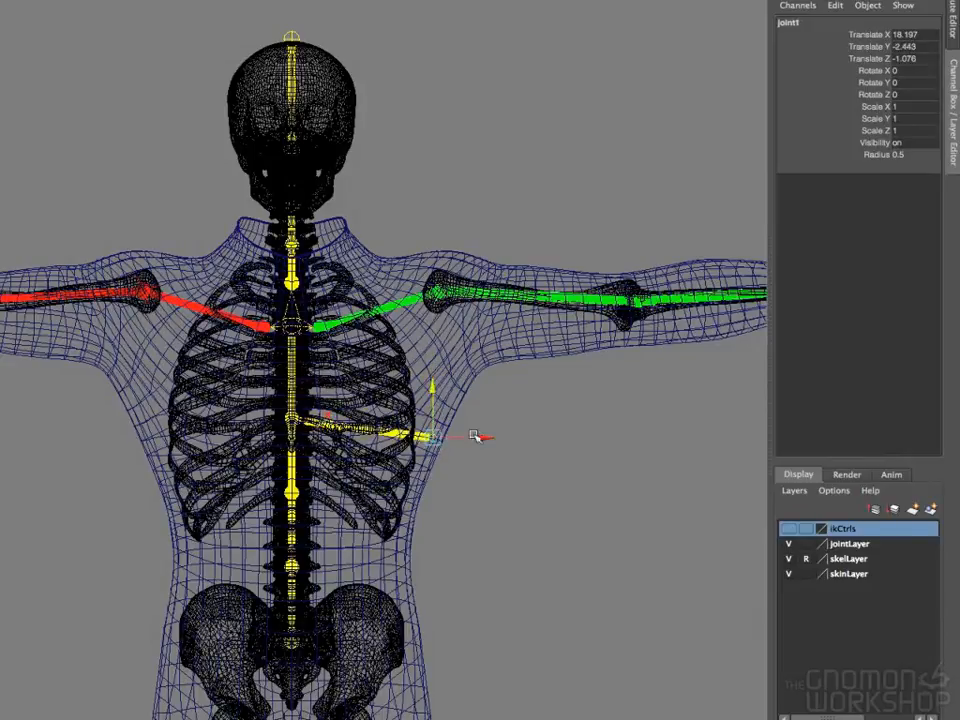
{"action": "left_click_drag", "start_coordinate": [482, 437], "coordinate": [476, 167]}
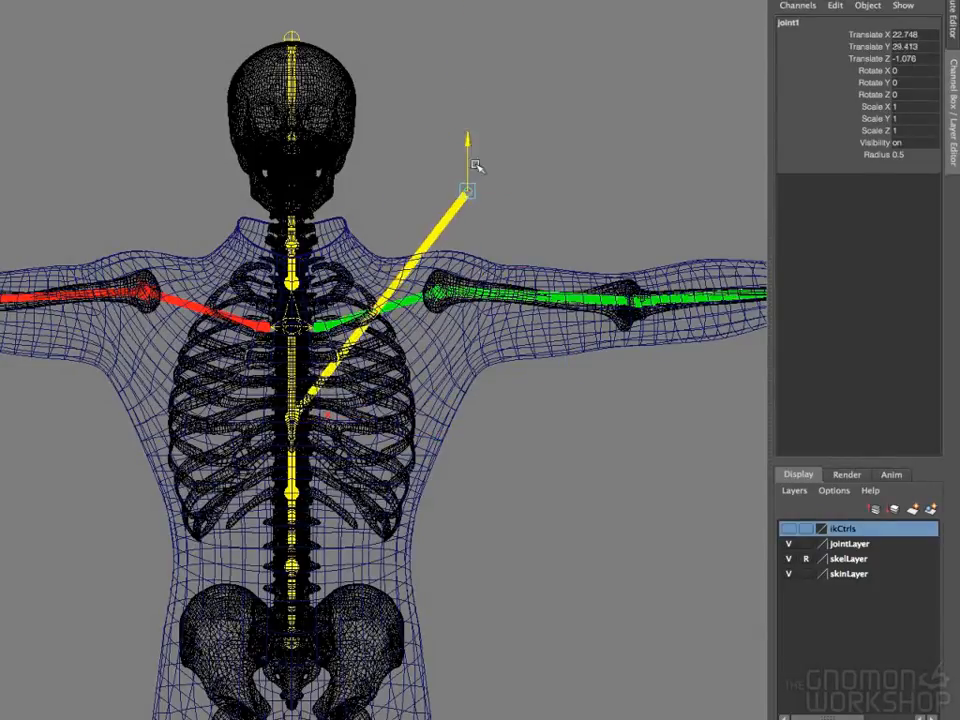
{"action": "key", "text": "ctrl+z"}
{"action": "key", "text": "ctrl+z"}
{"action": "key", "text": "ctrl+z"}
{"action": "key", "text": "ctrl+z"}
{"action": "key", "text": "ctrl+z"}
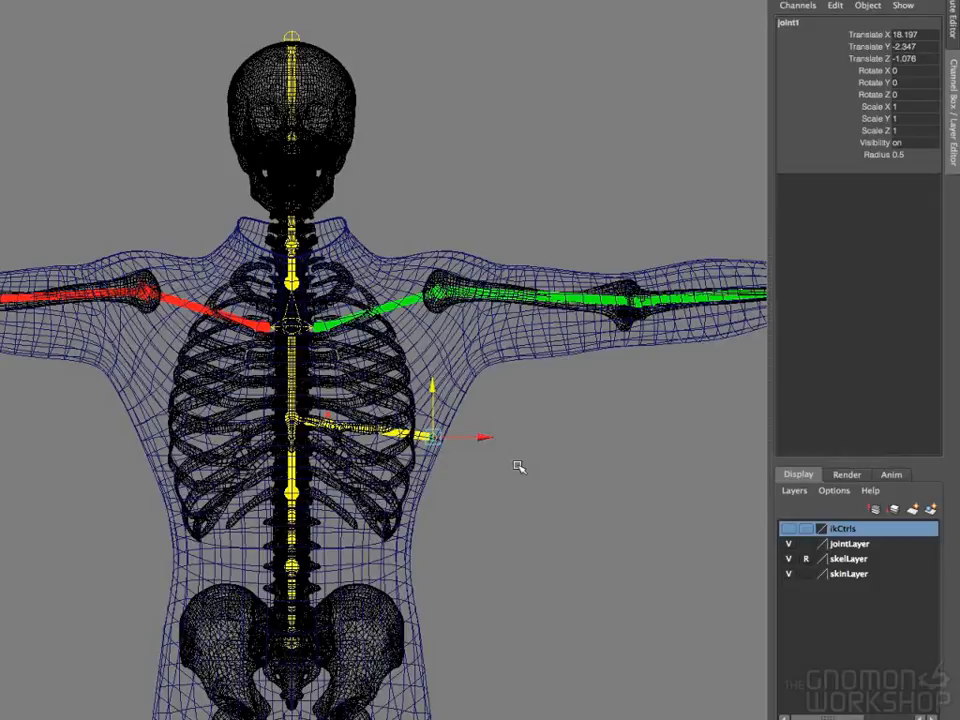
In the perspective view, make the new ribcage joint's Joint Orient X, Y and Z attributes keyable with Channel Control.
{"action": "key", "text": "space"}
{"action": "left_click_drag", "start_coordinate": [534, 489], "coordinate": [476, 444]}
{"action": "right_click_drag", "start_coordinate": [476, 444], "coordinate": [652, 461], "text": "alt"}
{"action": "mouse_move", "coordinate": [652, 461]}
{"action": "left_mouse_down", "text": "alt"}
{"action": "mouse_move", "coordinate": [626, 446]}
{"action": "mouse_move", "coordinate": [513, 455]}
{"action": "mouse_move", "coordinate": [499, 441]}
{"action": "mouse_move", "coordinate": [658, 456]}
{"action": "left_mouse_up", "text": "alt"}
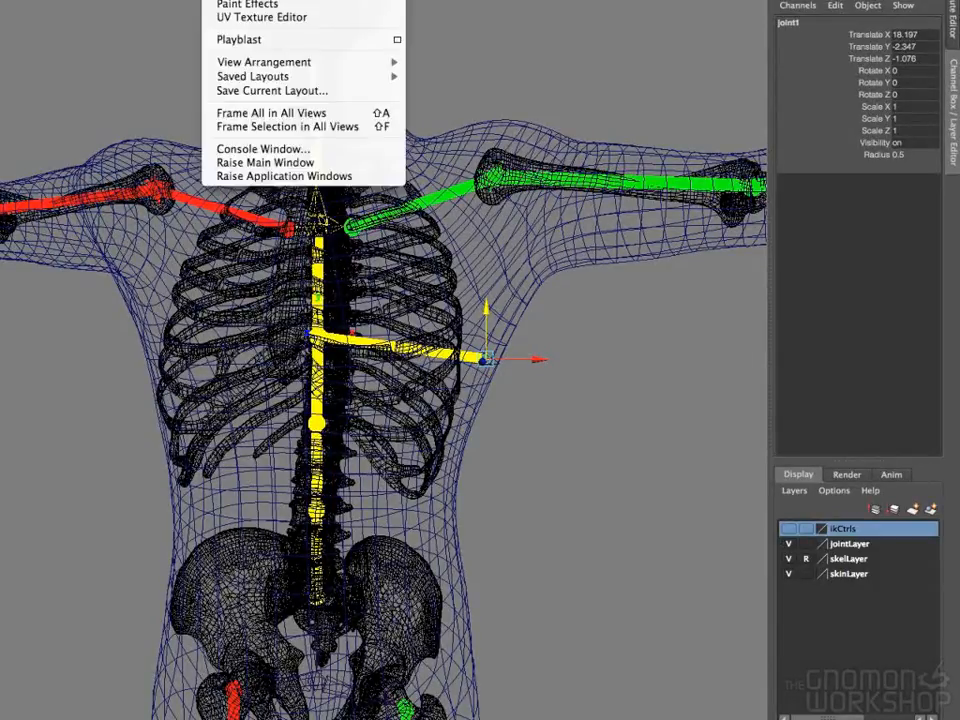
{"action": "mouse_move", "coordinate": [300, 0]}
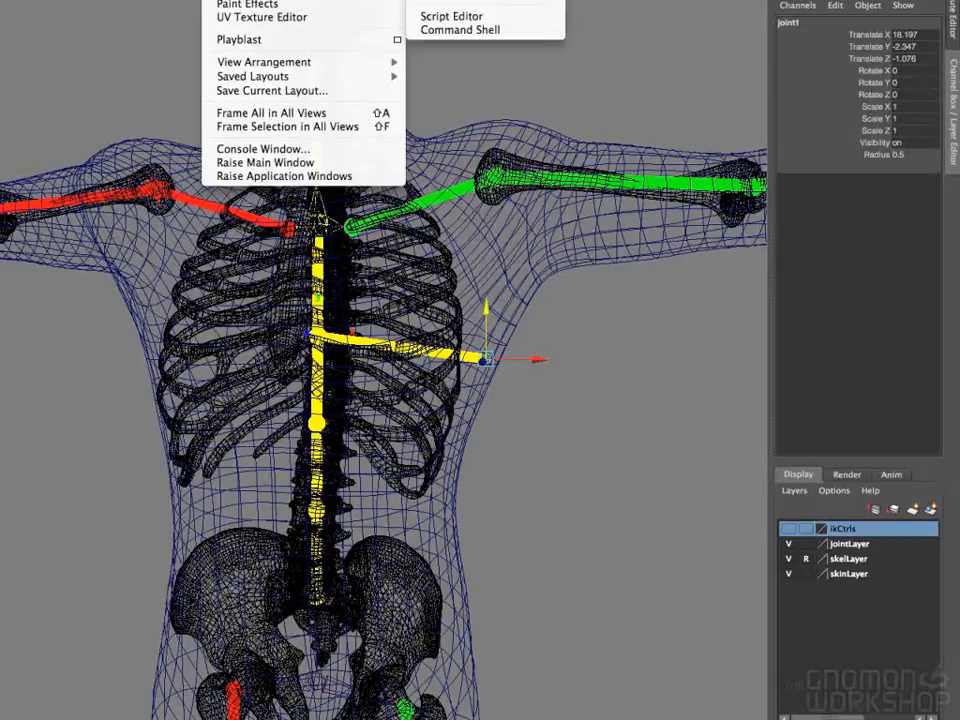
{"action": "left_click", "coordinate": [470, 0]}
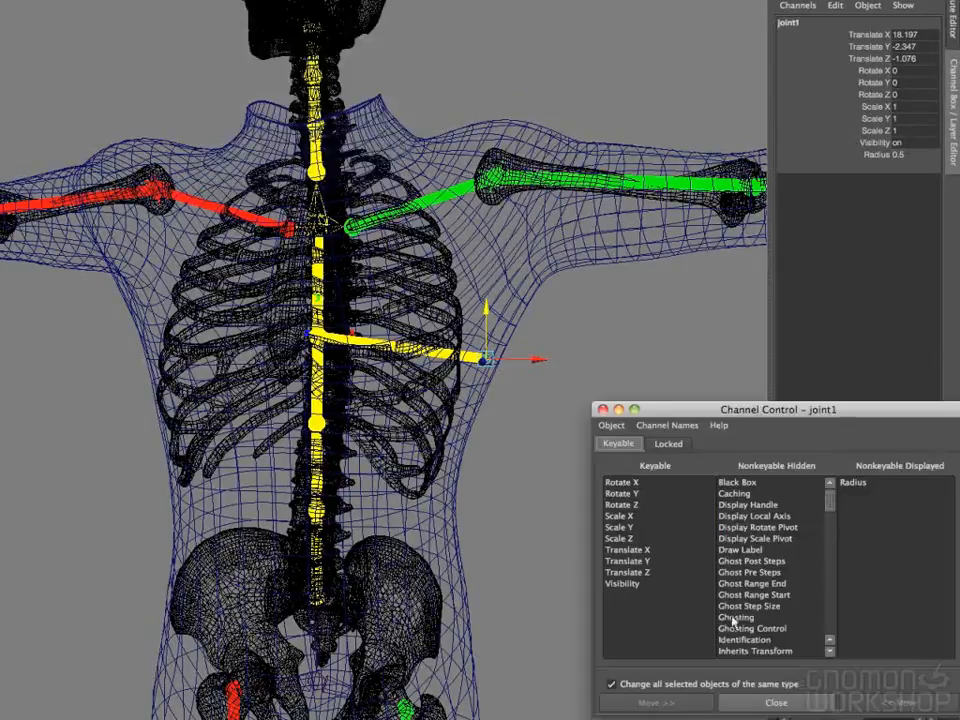
{"action": "left_click_drag", "start_coordinate": [830, 506], "coordinate": [772, 538]}
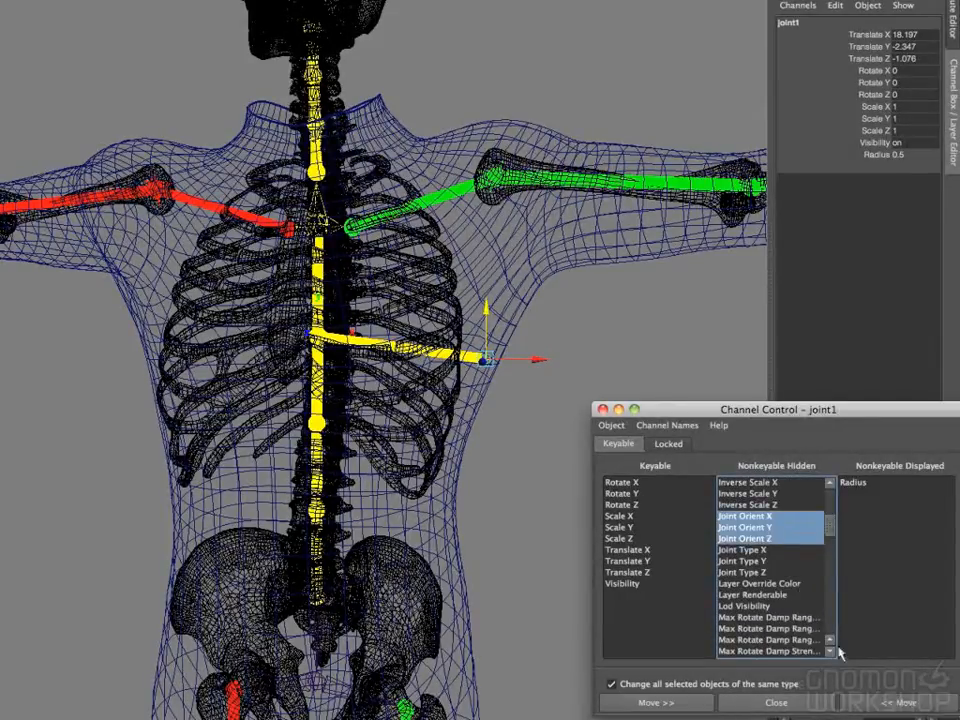
{"action": "left_click", "coordinate": [897, 704]}
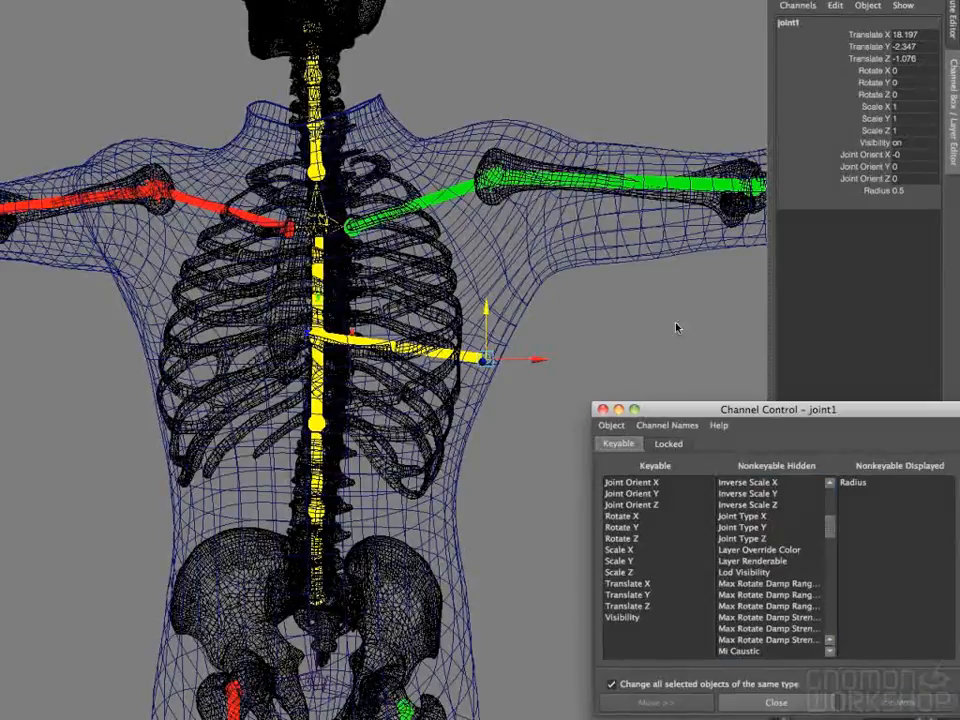
{"action": "left_click", "coordinate": [604, 409]}
{"action": "mouse_move", "coordinate": [501, 411]}
{"action": "left_mouse_down", "text": "alt"}
{"action": "mouse_move", "coordinate": [470, 412]}
{"action": "mouse_move", "coordinate": [520, 410]}
{"action": "left_mouse_up", "text": "alt"}
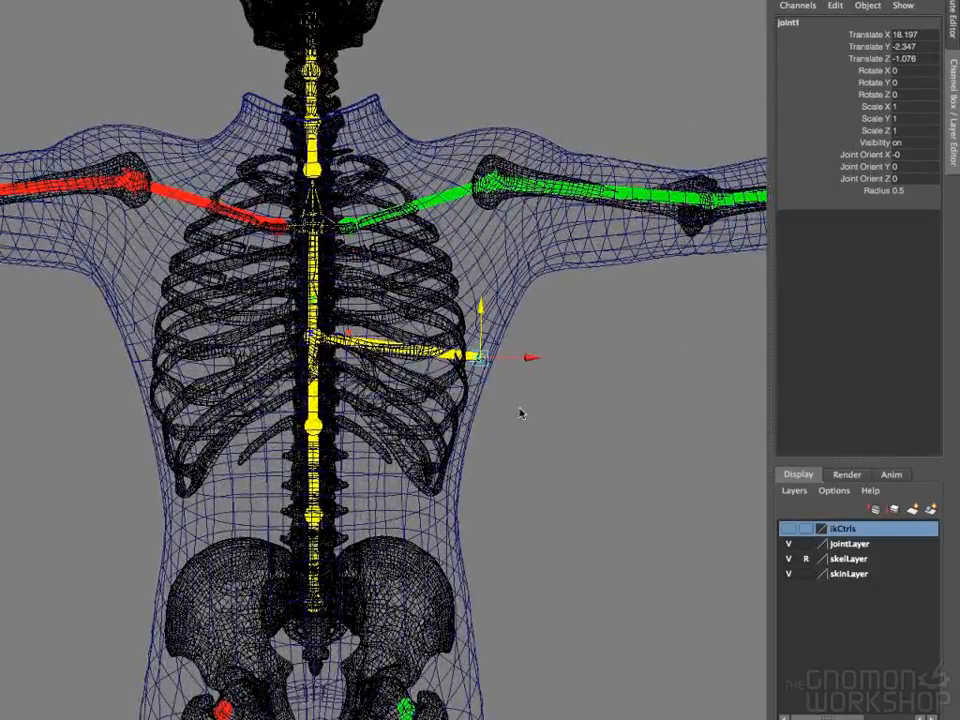
Rename the ribcage joint l_lats_jnt and move it inward to about Translate X 14.096, Y -0.297, Z -1.325.
{"action": "left_click", "coordinate": [790, 24]}
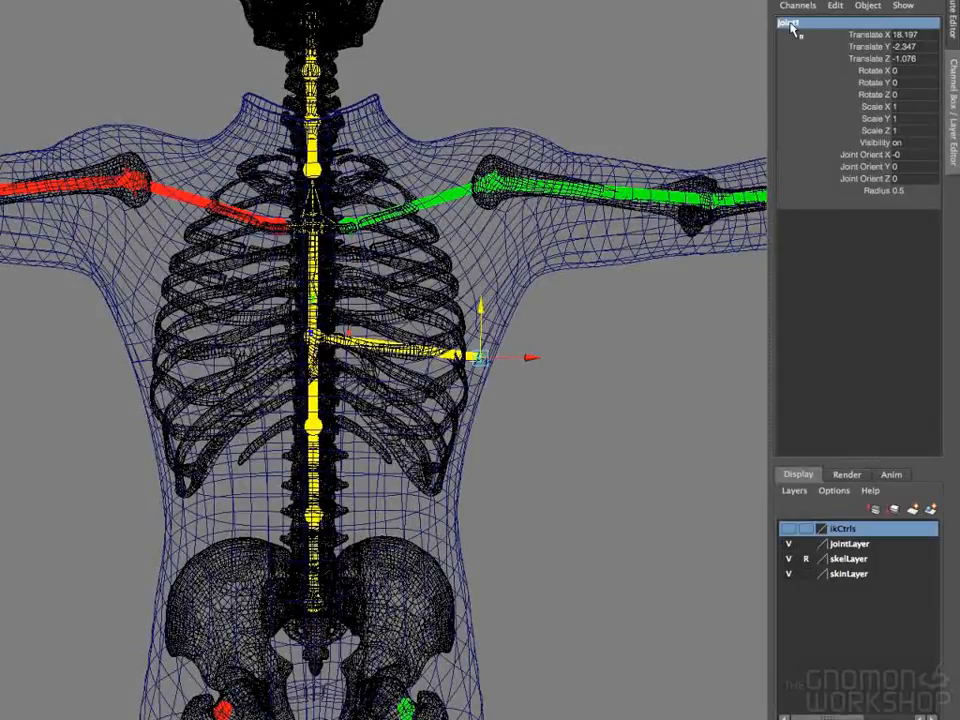
{"action": "type", "text": "l_la"}
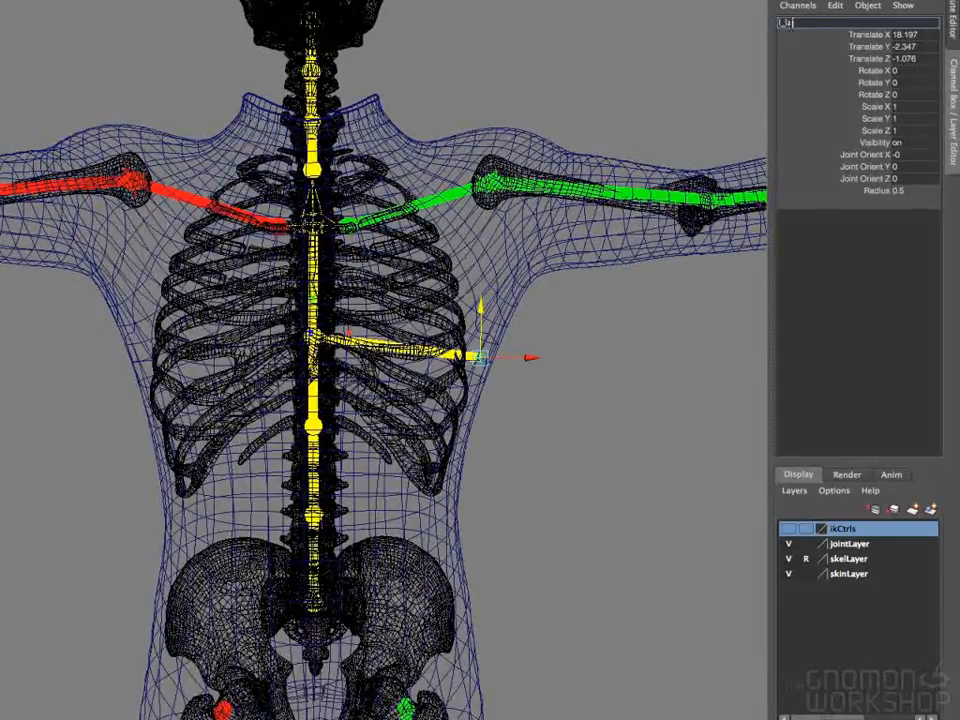
{"action": "type", "text": "ts_"}
{"action": "type", "text": "jnt"}
{"action": "key", "text": "Return"}
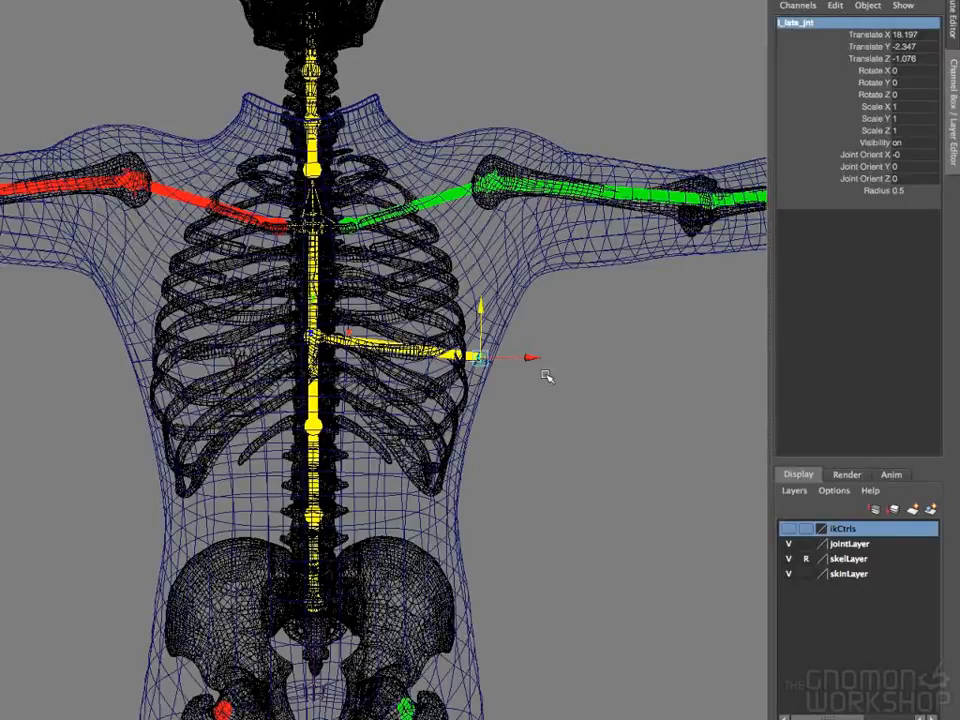
{"action": "left_click_drag", "start_coordinate": [479, 357], "coordinate": [443, 340]}
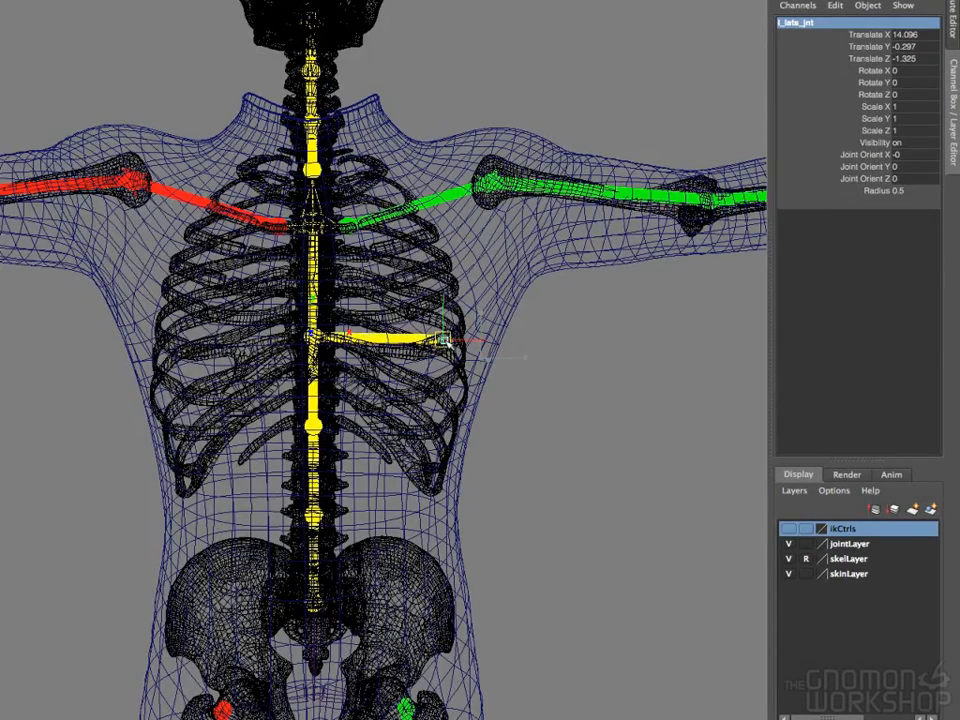
{"action": "mouse_move", "coordinate": [561, 414]}
{"action": "left_mouse_down", "text": "alt"}
{"action": "mouse_move", "coordinate": [650, 416]}
{"action": "mouse_move", "coordinate": [515, 418]}
{"action": "mouse_move", "coordinate": [557, 416]}
{"action": "mouse_move", "coordinate": [549, 414]}
{"action": "left_mouse_up", "text": "alt"}
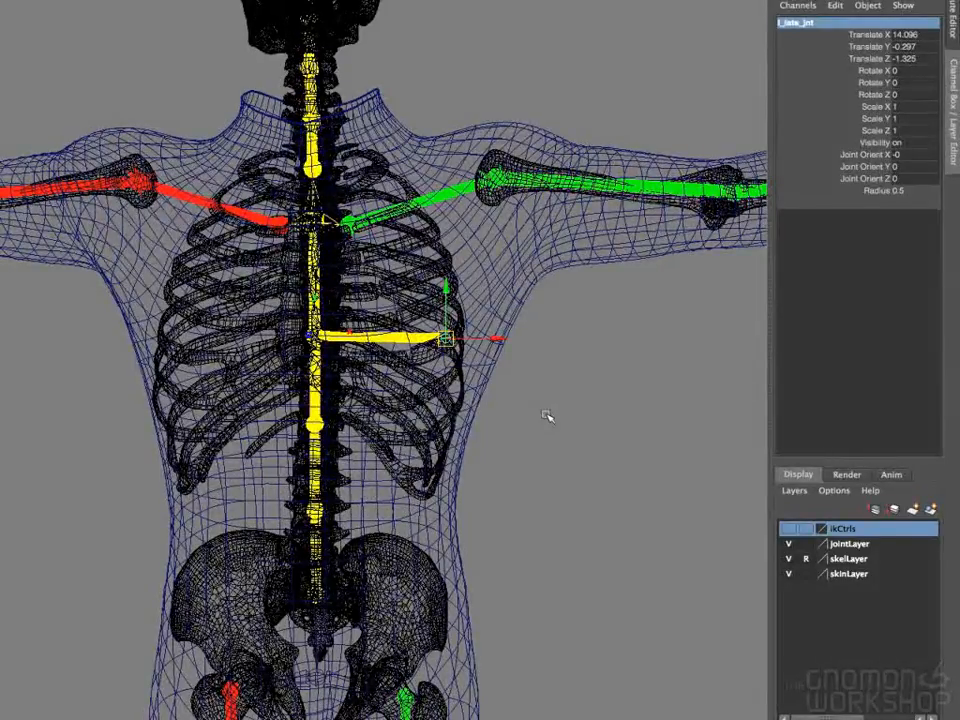
Duplicate the lats joint as its own child, naming the parent l_lats_jnt_par and the child l_lats_jnt.
{"action": "key", "text": "ctrl+d"}
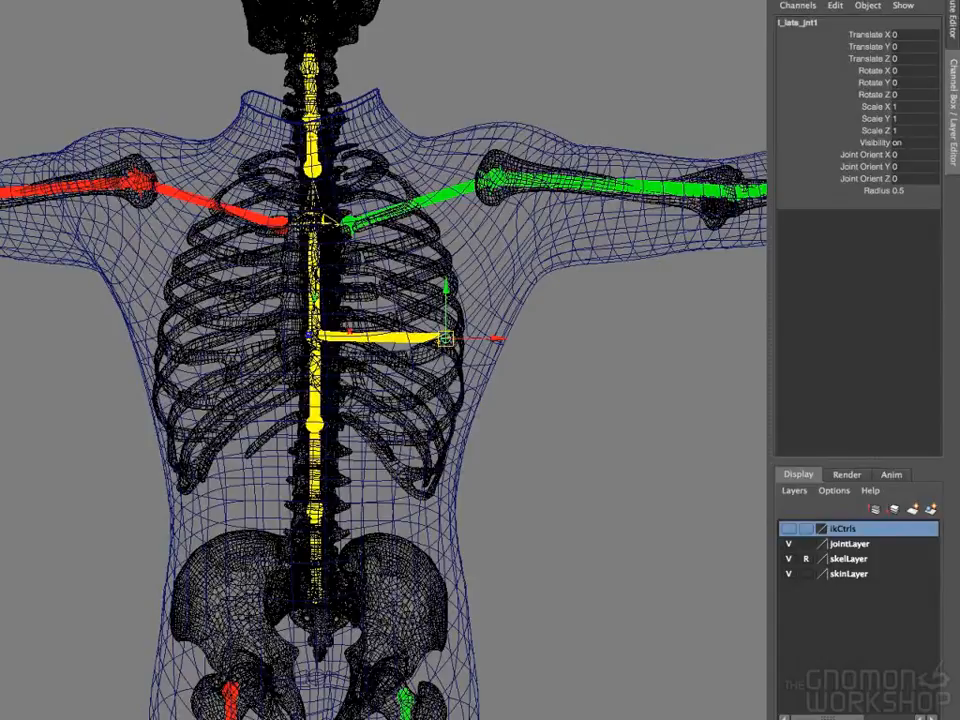
{"action": "key", "text": "ctrl+z"}
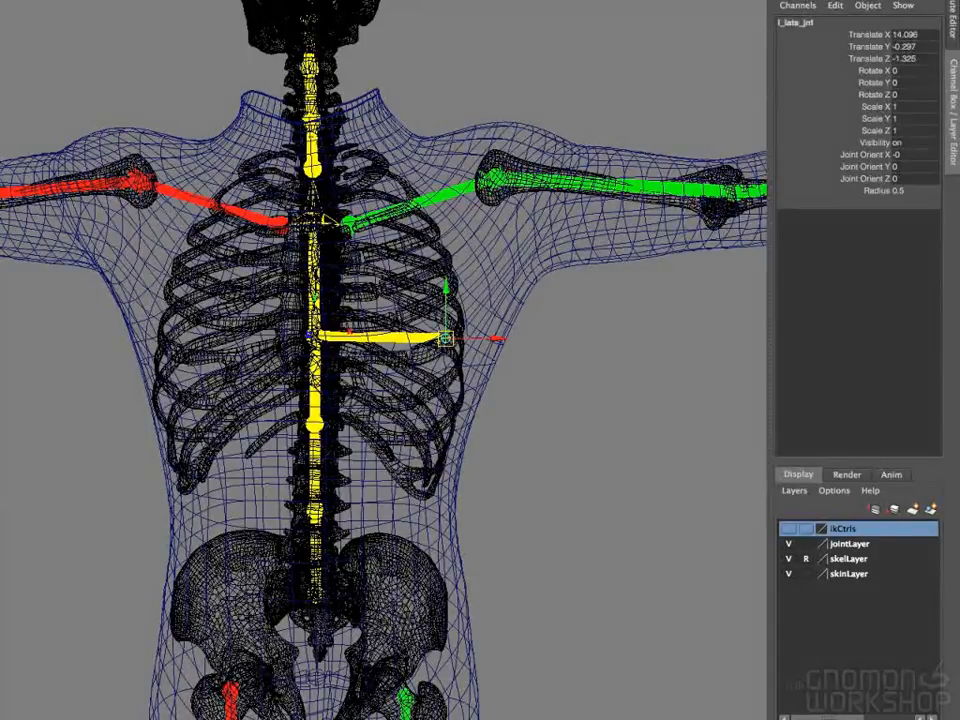
{"action": "key", "text": "Return"}
{"action": "key", "text": "Down"}
{"action": "double_click", "coordinate": [853, 24]}
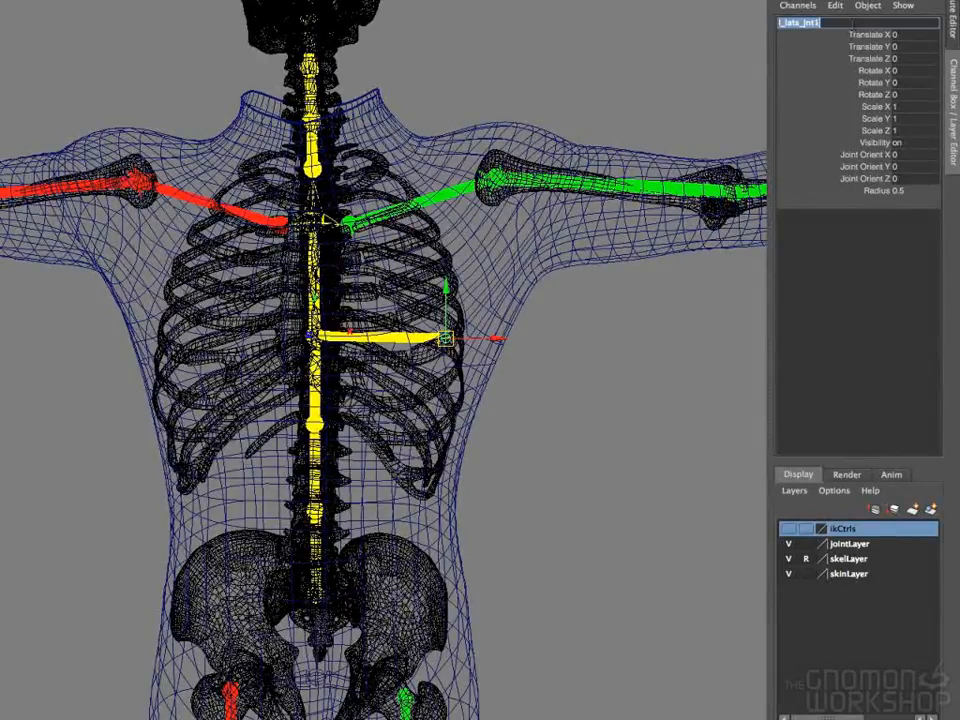
{"action": "left_click", "coordinate": [852, 22]}
{"action": "key", "text": "BackSpace"}
{"action": "key", "text": "Return"}
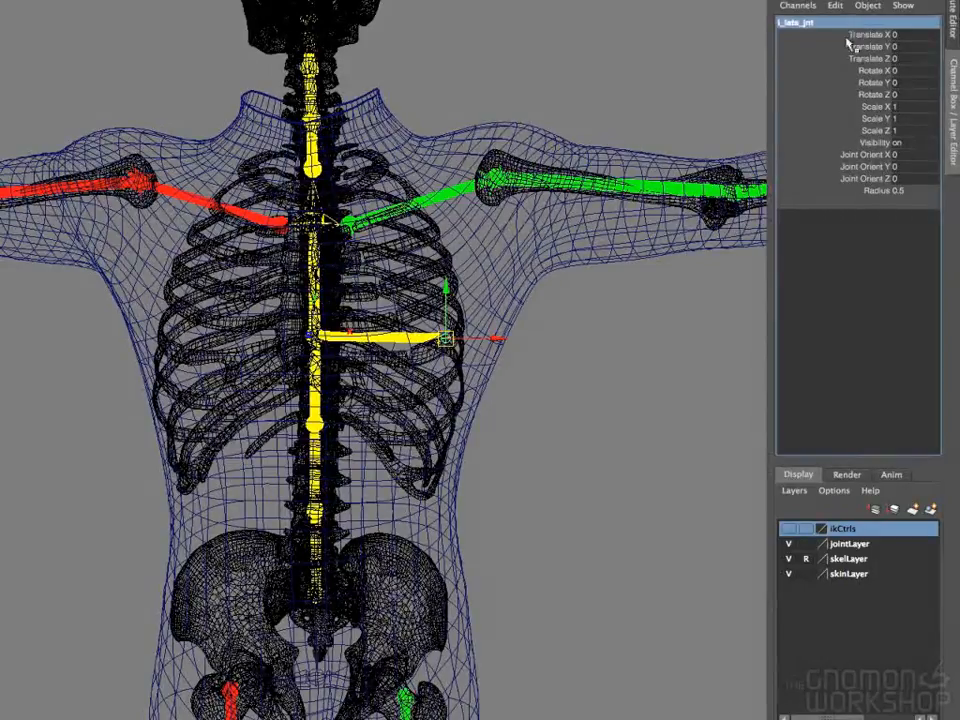
Lock the Translate, Rotate and Scale channels of l_lats_jnt_par, and select its child l_lats_jnt for moving.
{"action": "key", "text": "Up"}
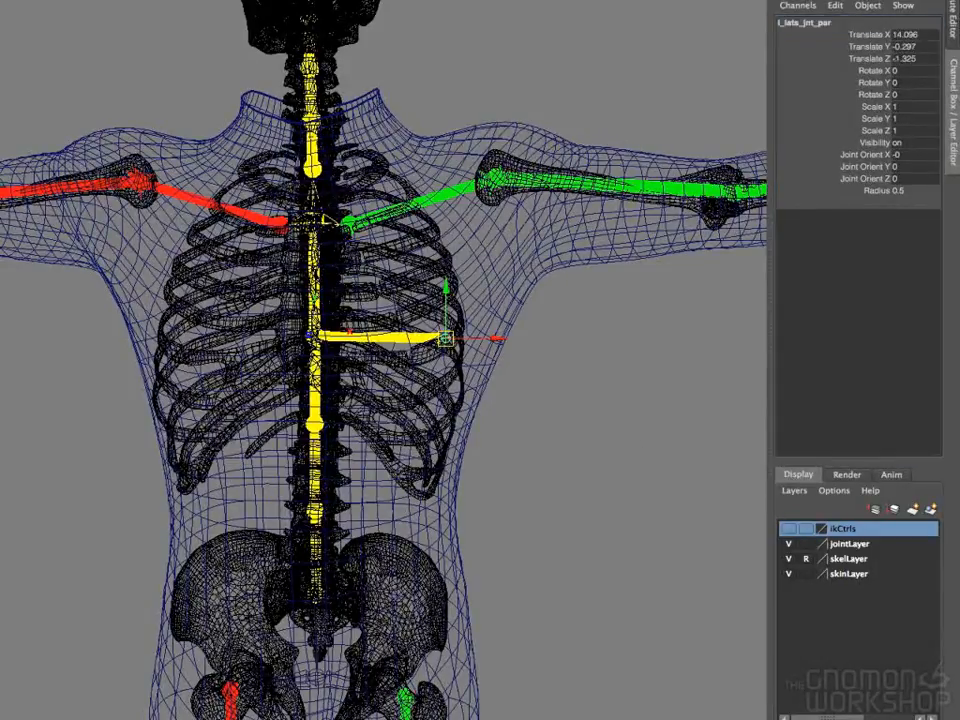
{"action": "left_click_drag", "start_coordinate": [876, 37], "coordinate": [877, 133]}
{"action": "right_click", "coordinate": [877, 84]}
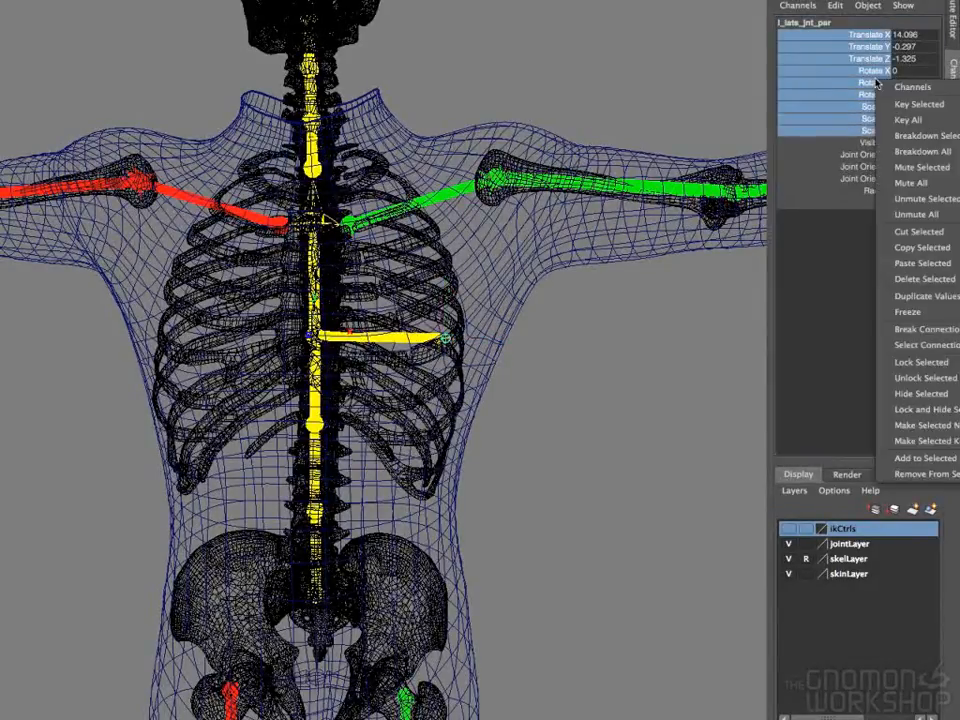
{"action": "left_click", "coordinate": [894, 363]}
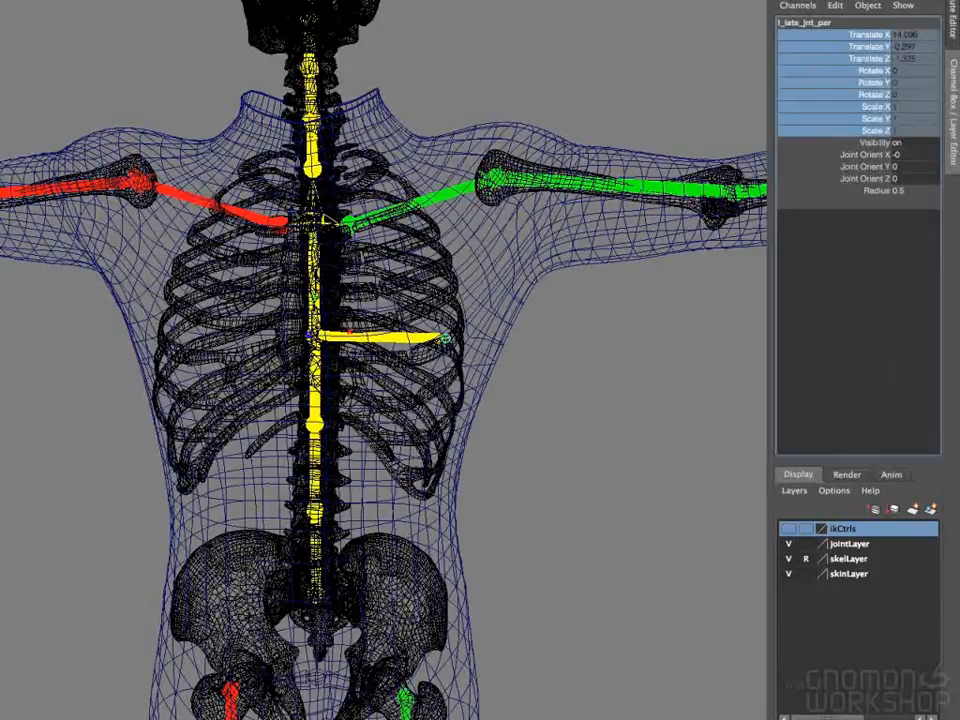
{"action": "key", "text": "Down"}
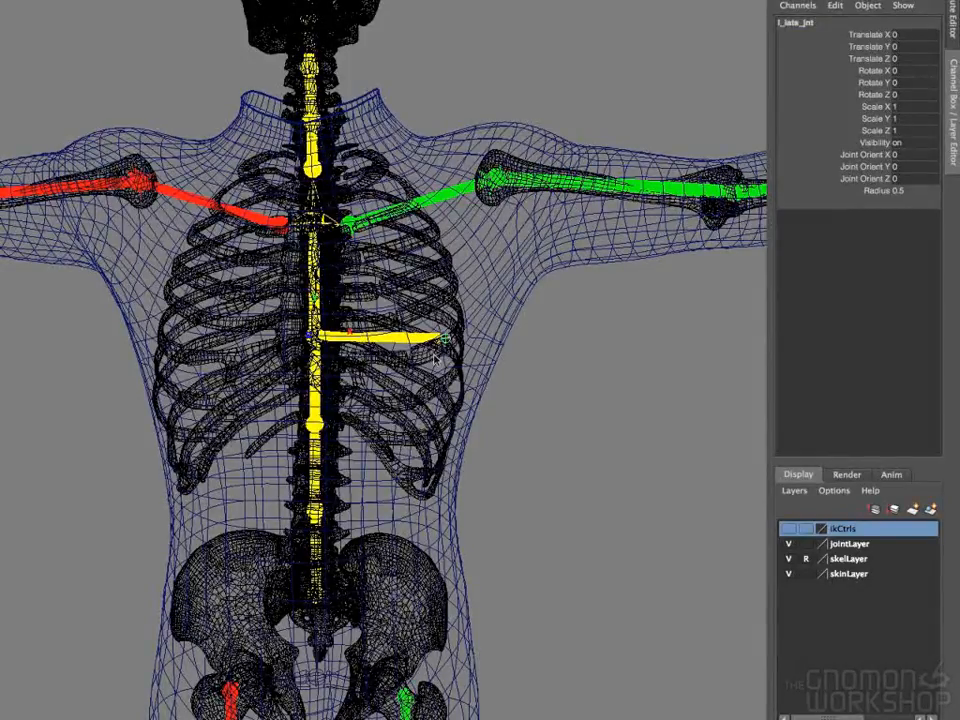
{"action": "key", "text": "w"}
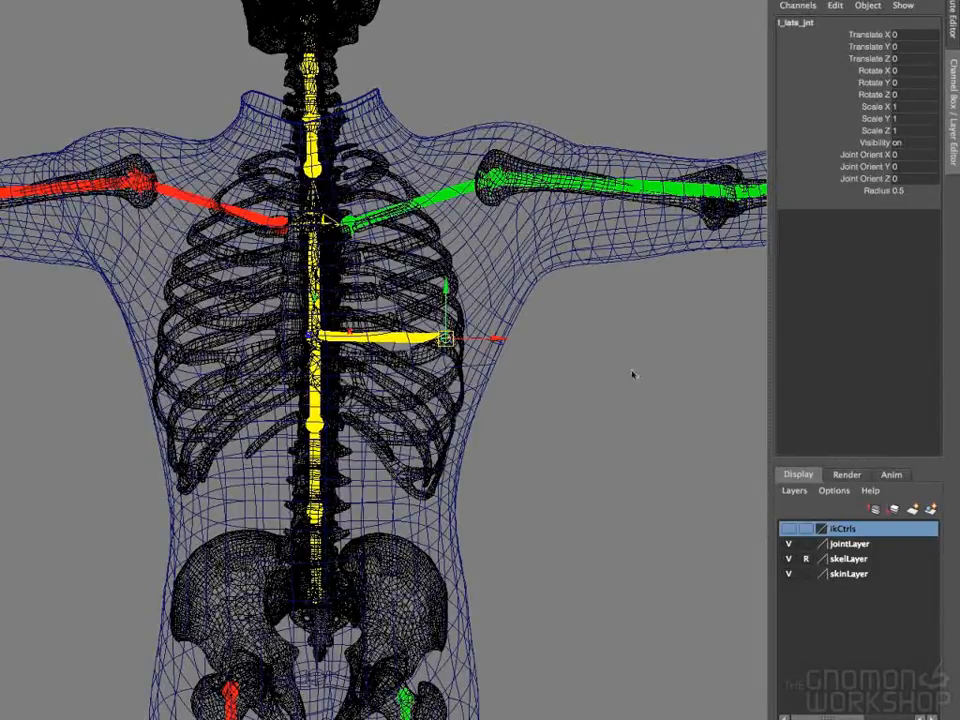
Select the chest joint c_chest_fk and make the ikCtrls layer visible.
{"action": "left_click", "coordinate": [313, 290]}
{"action": "key", "text": "q"}
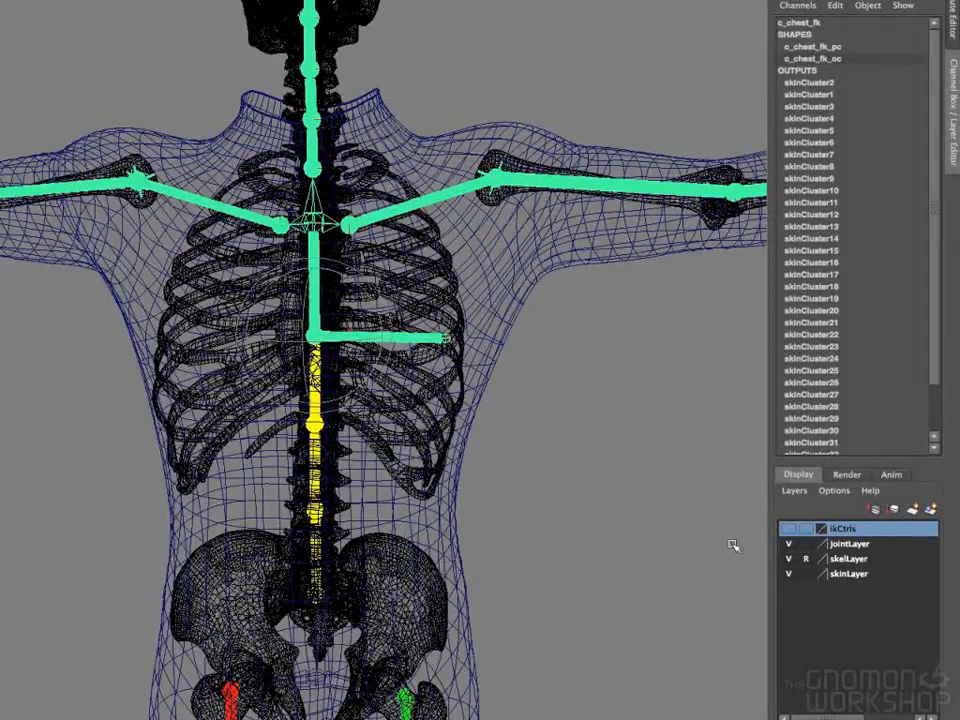
{"action": "left_click", "coordinate": [789, 528]}
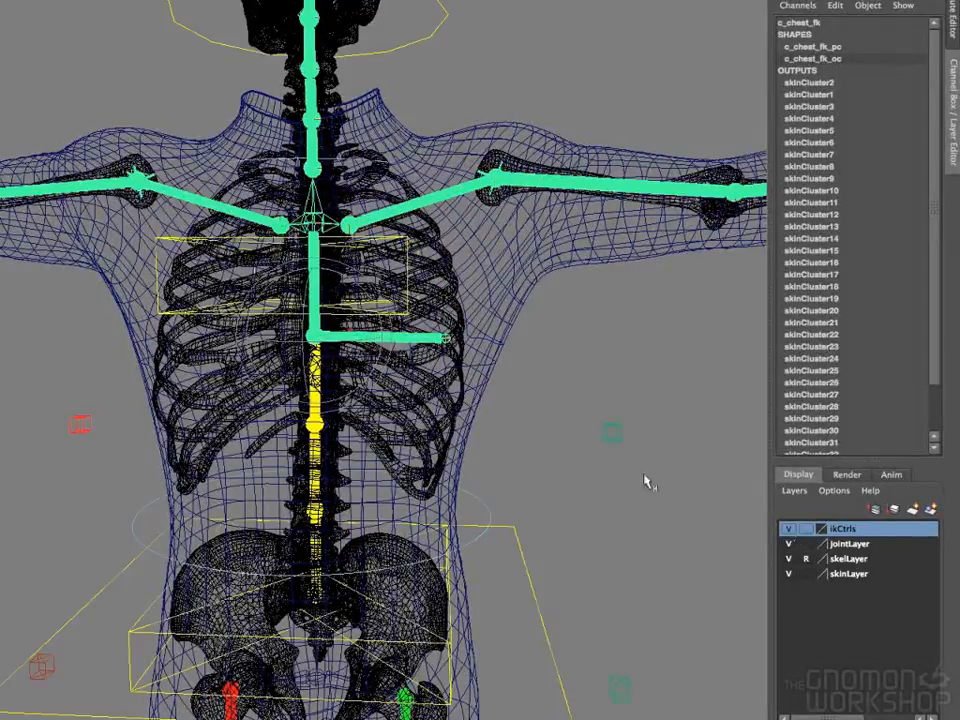
Test how the lats joint follows the torso by rotating c_chest_ctrl about 34 degrees in Z, then undo the rotation.
{"action": "left_click", "coordinate": [408, 305]}
{"action": "mouse_move", "coordinate": [307, 296]}
{"action": "left_mouse_down"}
{"action": "mouse_move", "coordinate": [303, 250]}
{"action": "mouse_move", "coordinate": [295, 296]}
{"action": "mouse_move", "coordinate": [301, 252]}
{"action": "mouse_move", "coordinate": [290, 228]}
{"action": "mouse_move", "coordinate": [320, 250]}
{"action": "mouse_move", "coordinate": [292, 287]}
{"action": "left_mouse_up"}
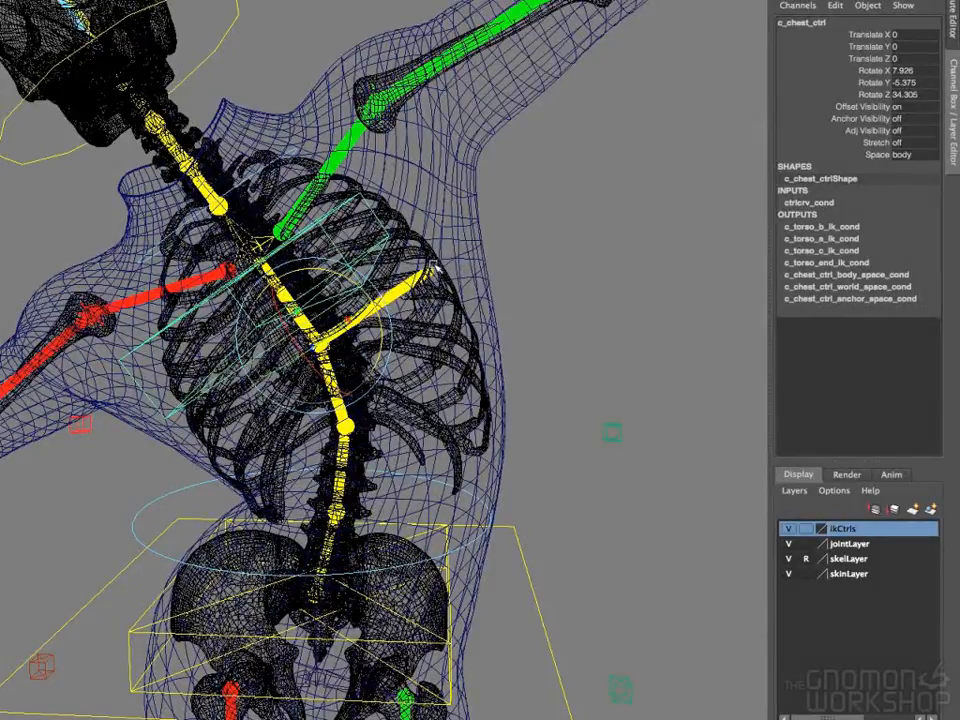
{"action": "key", "text": "ctrl+z"}
{"action": "key", "text": "ctrl+z"}
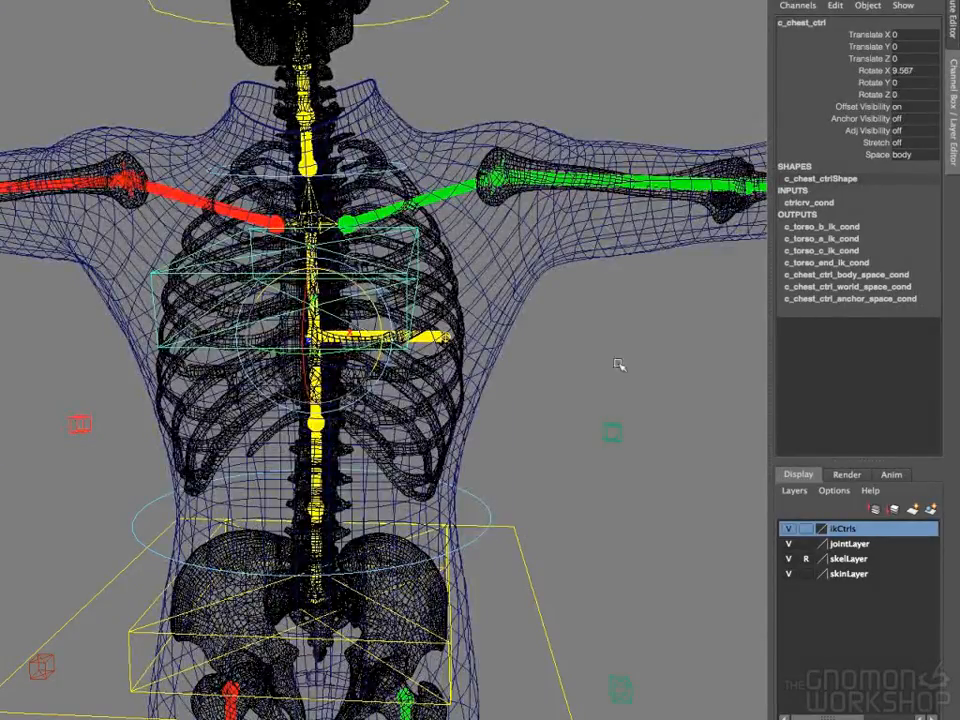
{"action": "left_click", "coordinate": [447, 341]}
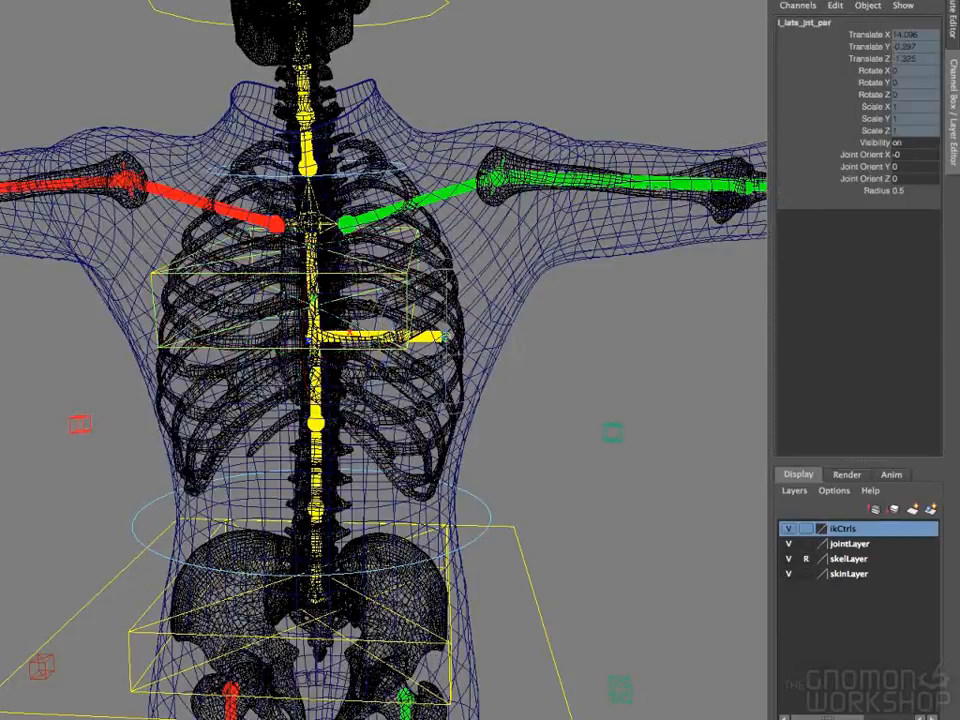
{"action": "key", "text": "Down"}
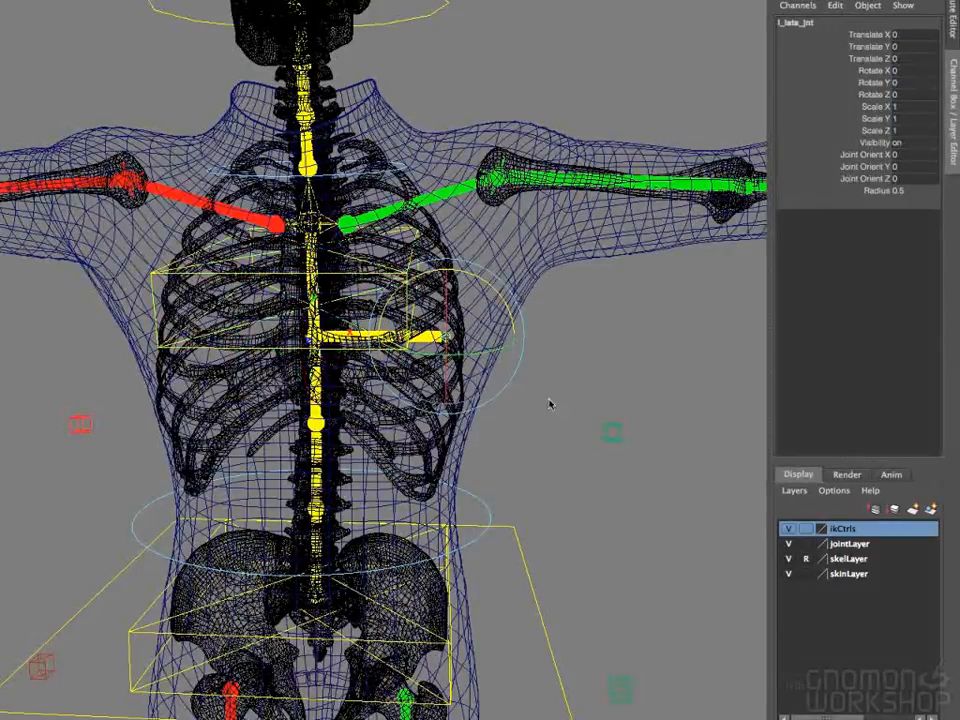
{"action": "key", "text": "w"}
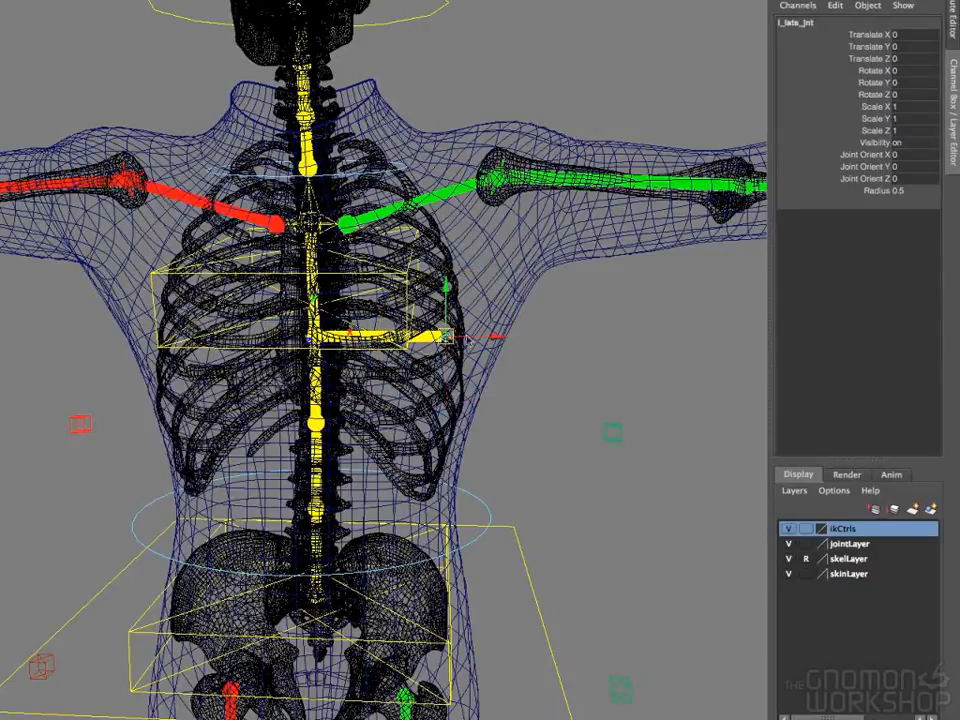
Unlock the Translate X, Y and Z channels of l_lats_jnt_par.
{"action": "left_click", "coordinate": [455, 192]}
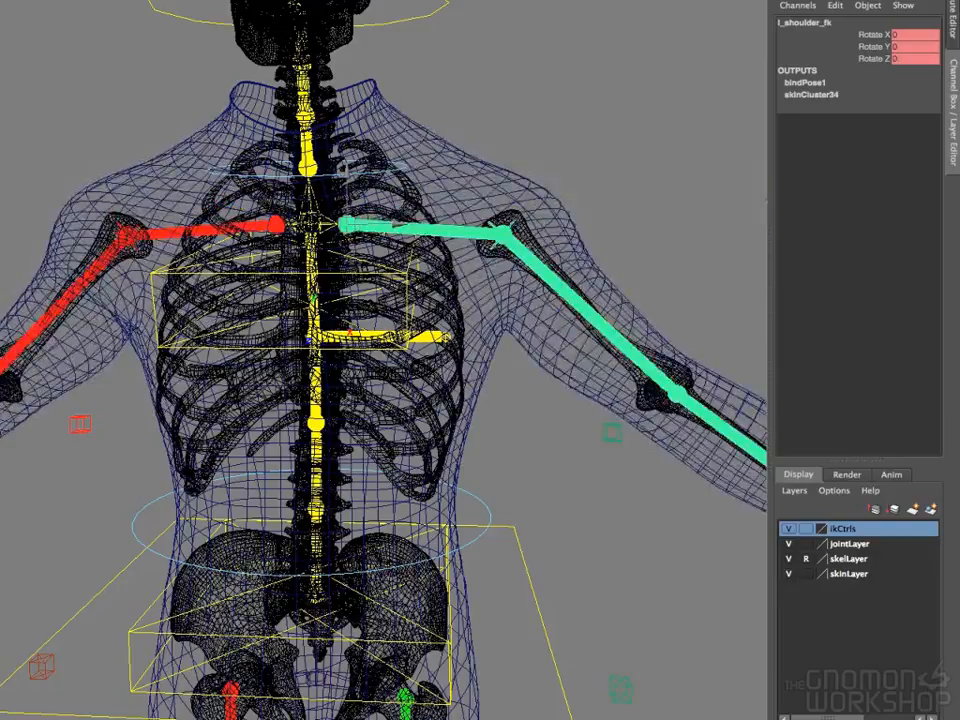
{"action": "left_click", "coordinate": [447, 340]}
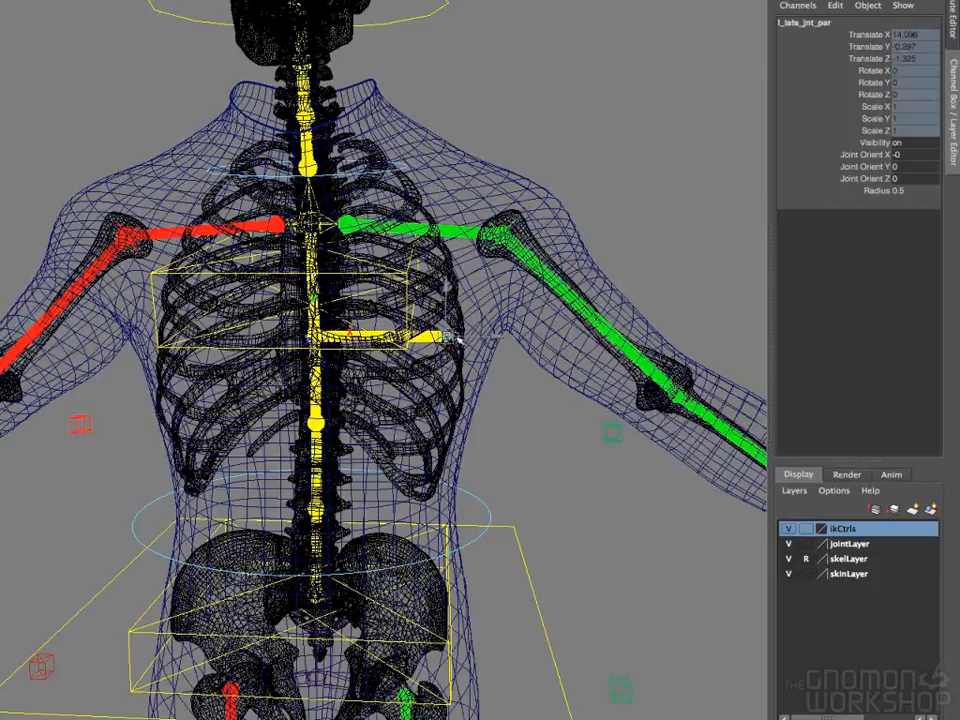
{"action": "left_click_drag", "start_coordinate": [866, 35], "coordinate": [873, 62]}
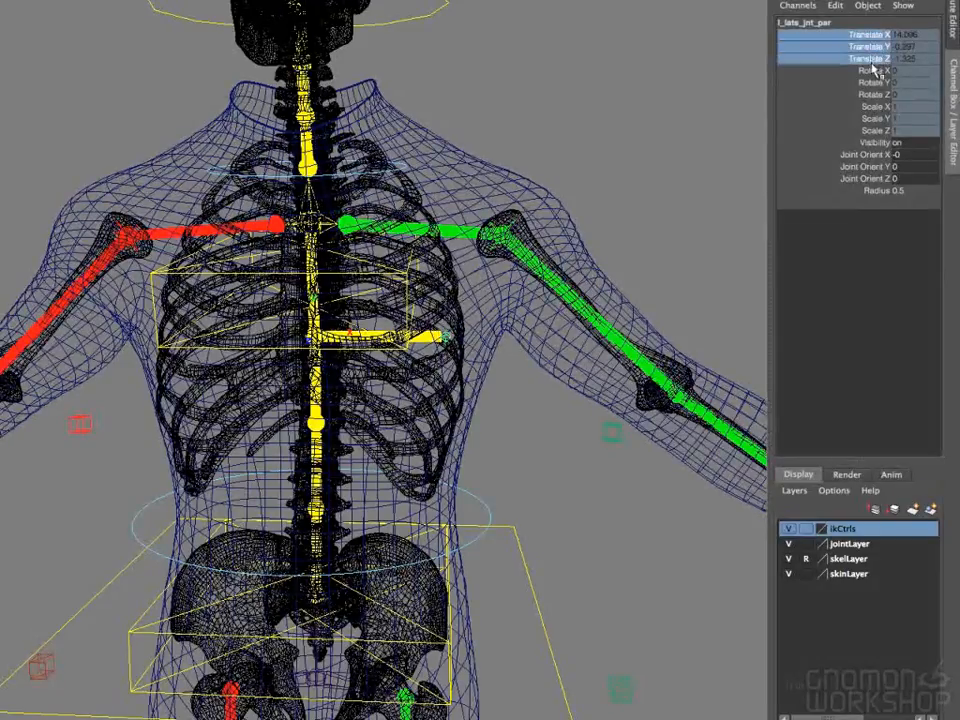
{"action": "right_click", "coordinate": [880, 58]}
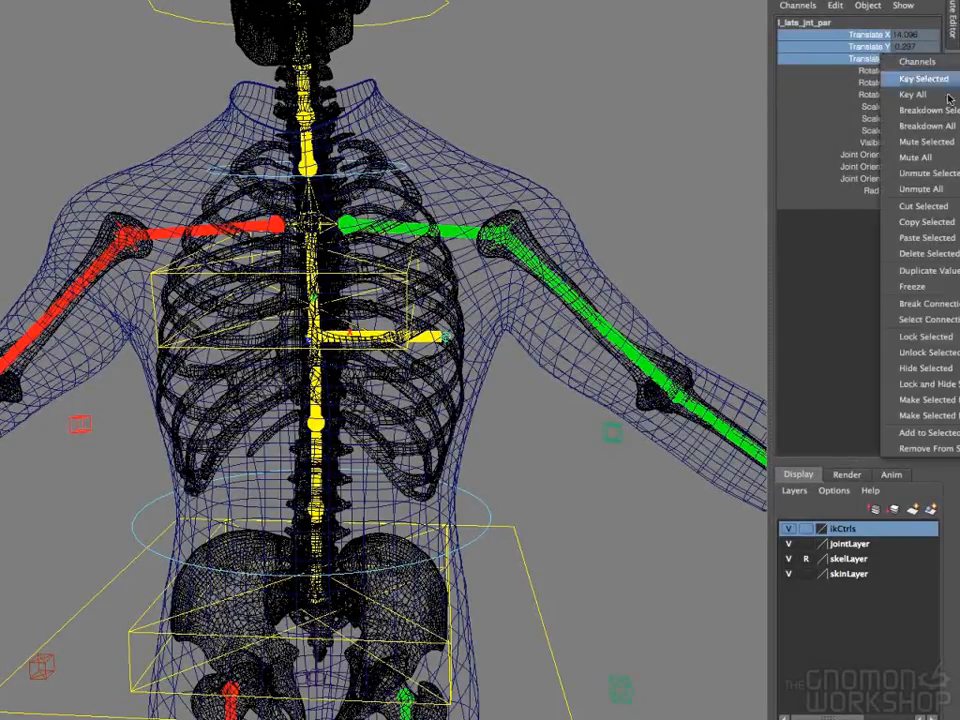
{"action": "left_click", "coordinate": [930, 352]}
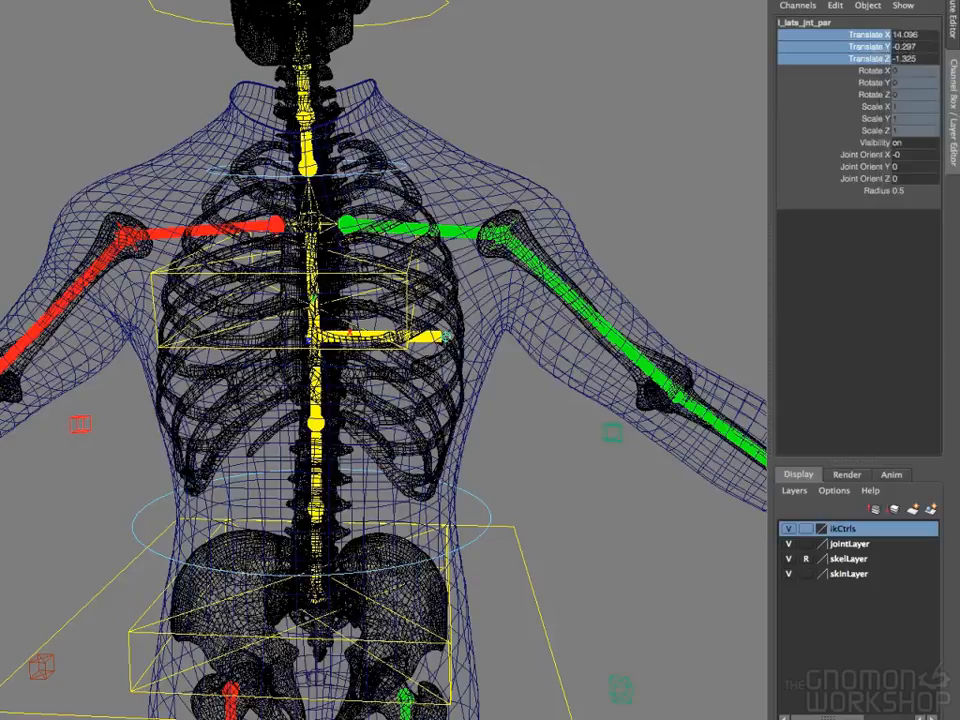
Try point-constraining l_lats_jnt_par to l_shoulder_end_fk with the offset maintained, then delete the constraint.
{"action": "left_click", "coordinate": [516, 240]}
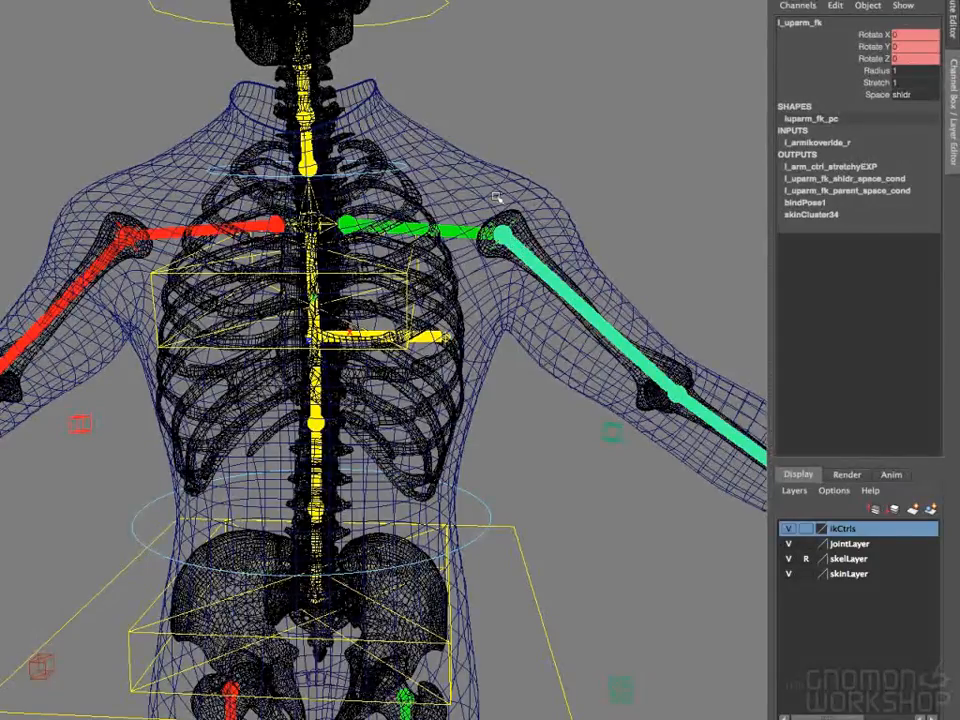
{"action": "left_click", "coordinate": [455, 230]}
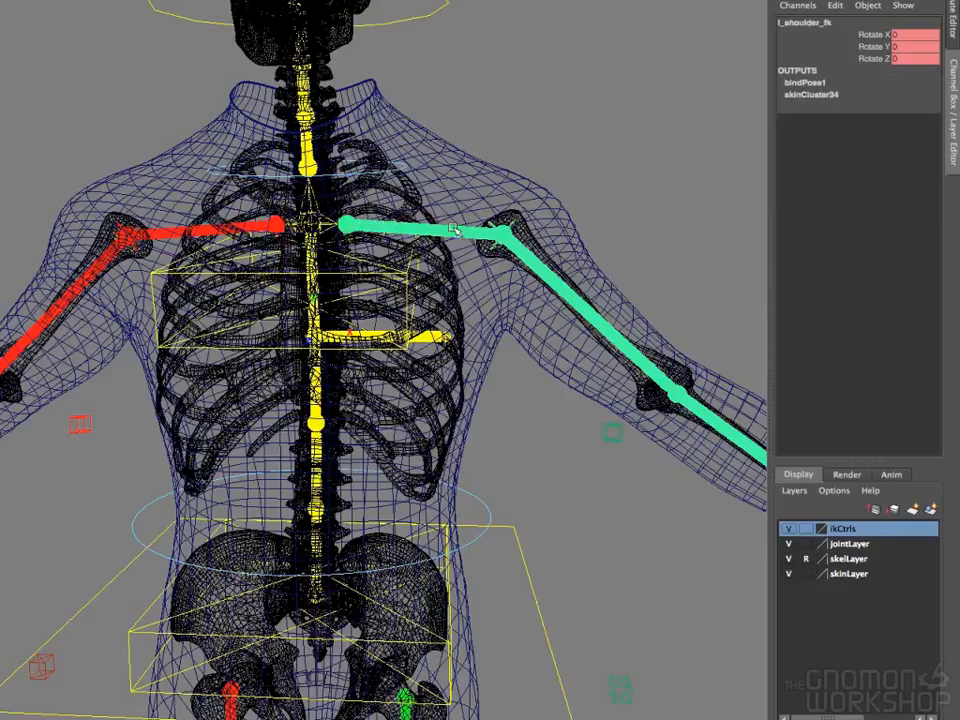
{"action": "key", "text": "Down"}
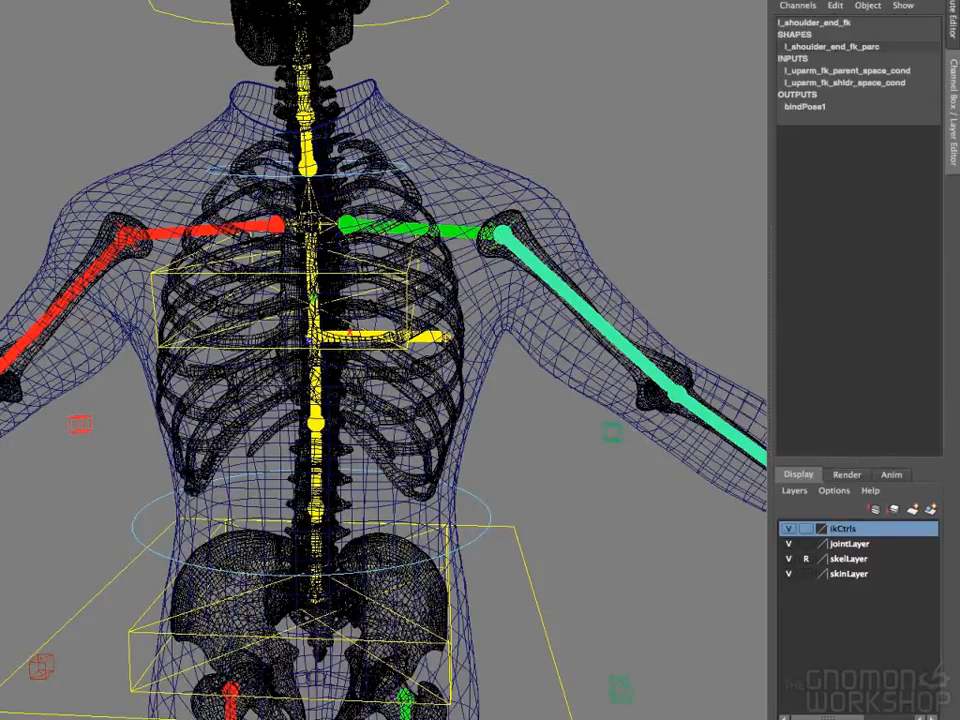
{"action": "left_click", "coordinate": [446, 337], "text": "shift"}
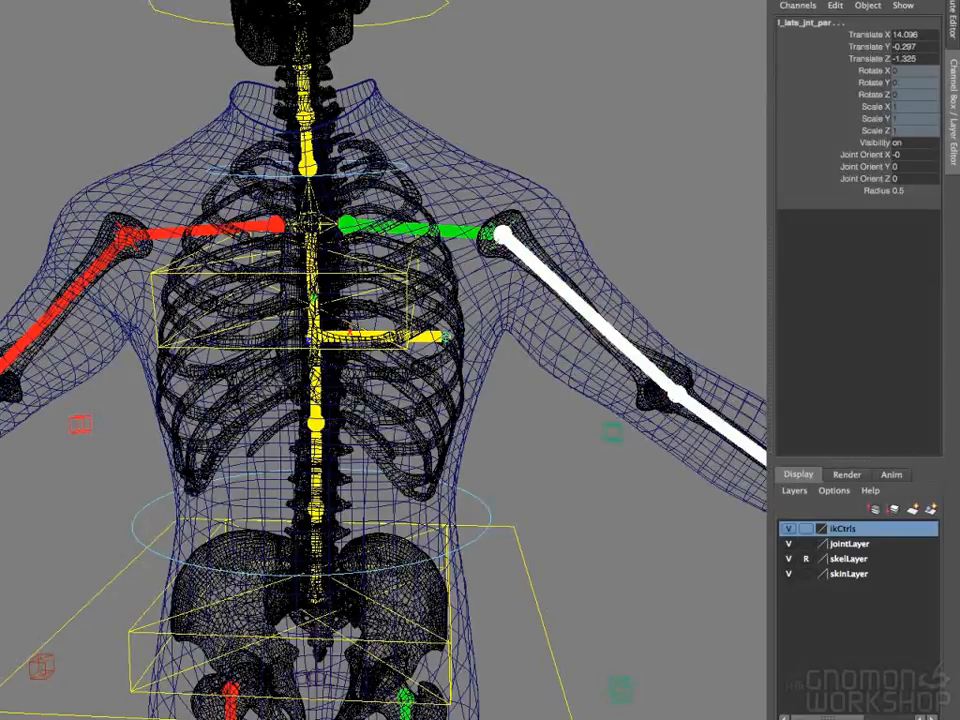
{"action": "left_click", "coordinate": [770, 0]}
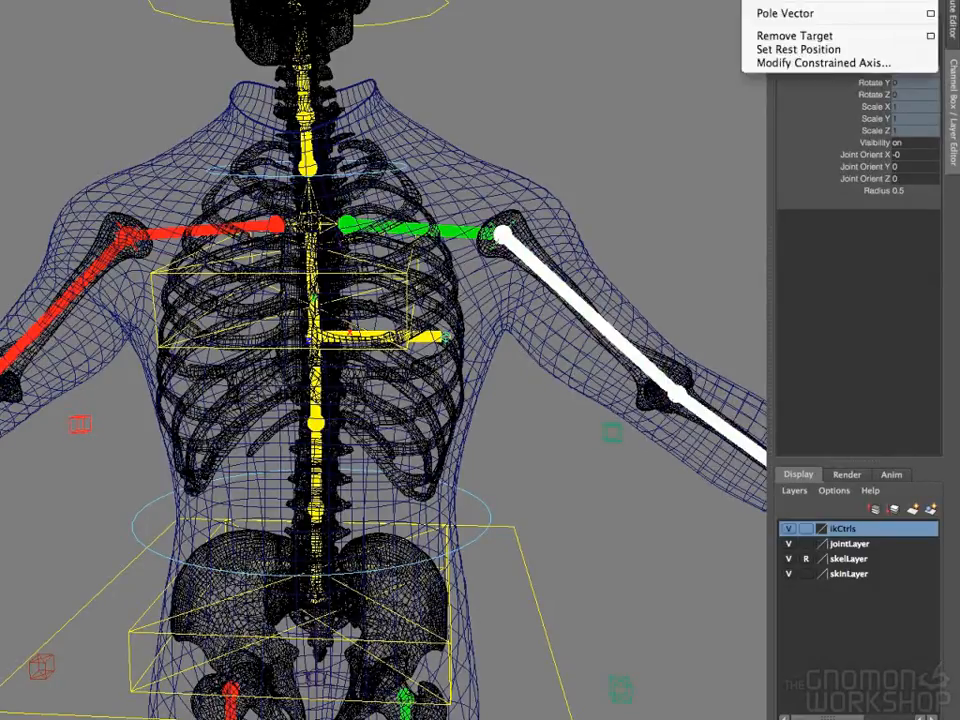
{"action": "left_click", "coordinate": [800, 2]}
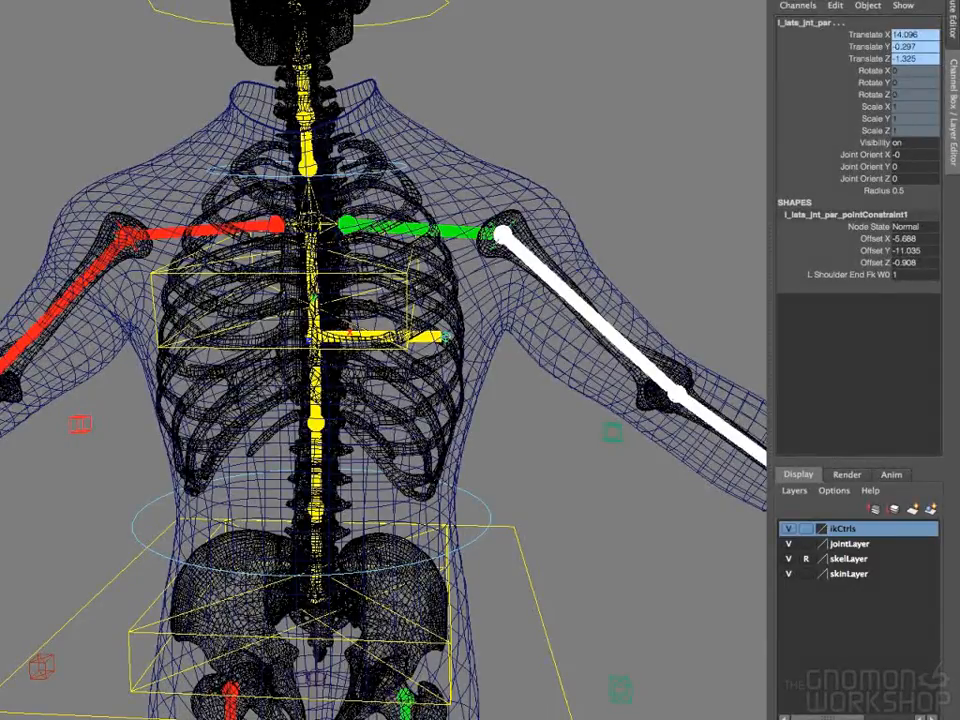
{"action": "key", "text": "Down"}
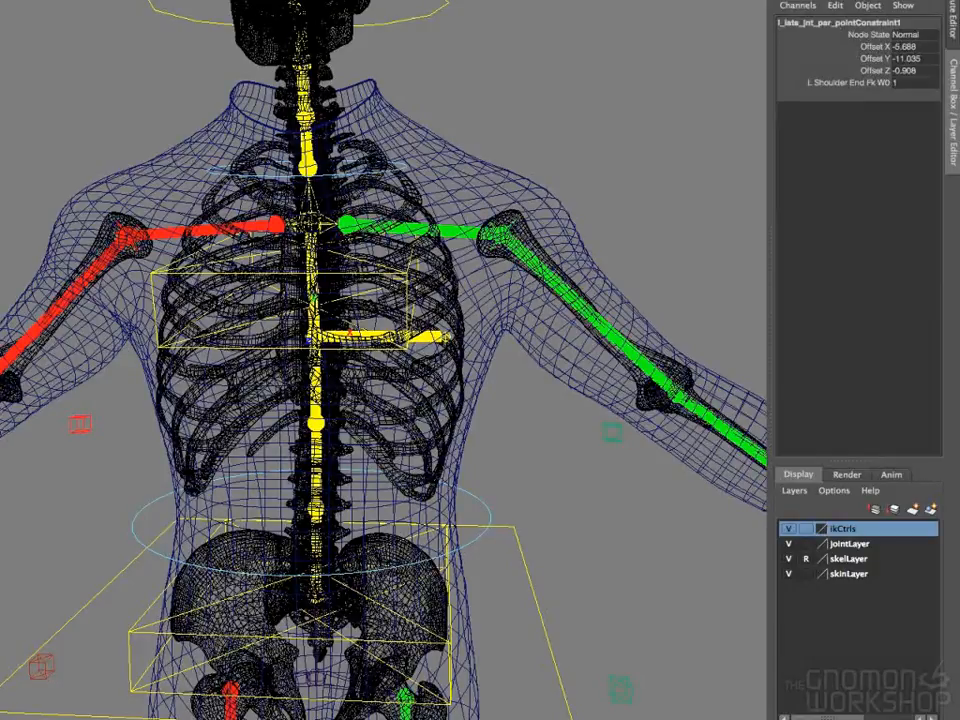
{"action": "key", "text": "Delete"}
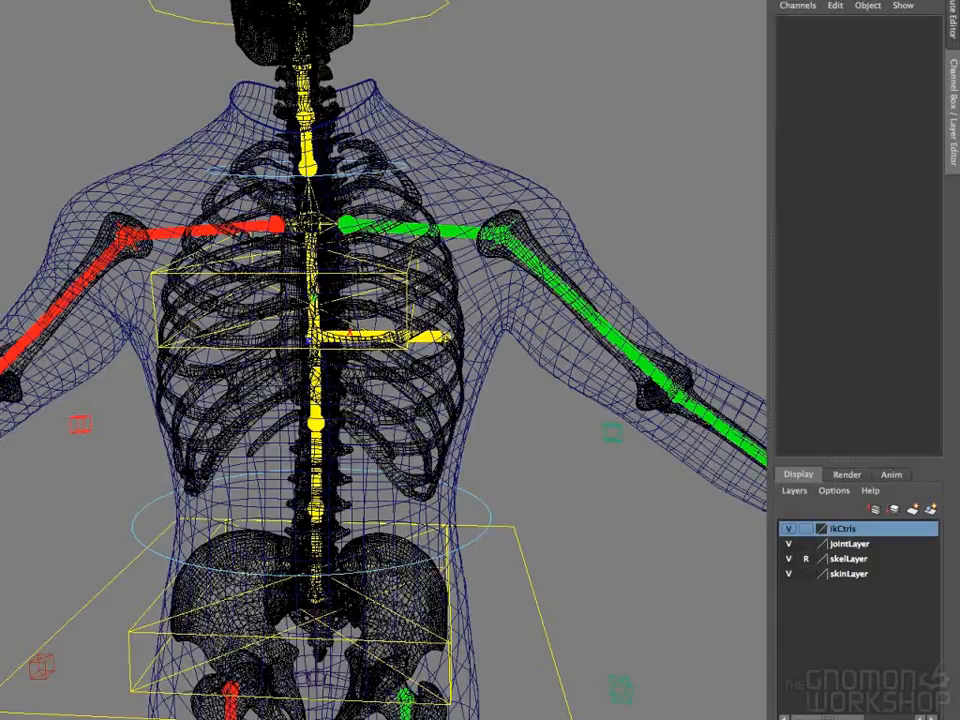
Snap l_lats_jnt_par onto l_shoulder_end_fk using a point constraint with Maintain offset off, then delete that constraint.
{"action": "left_click", "coordinate": [466, 231]}
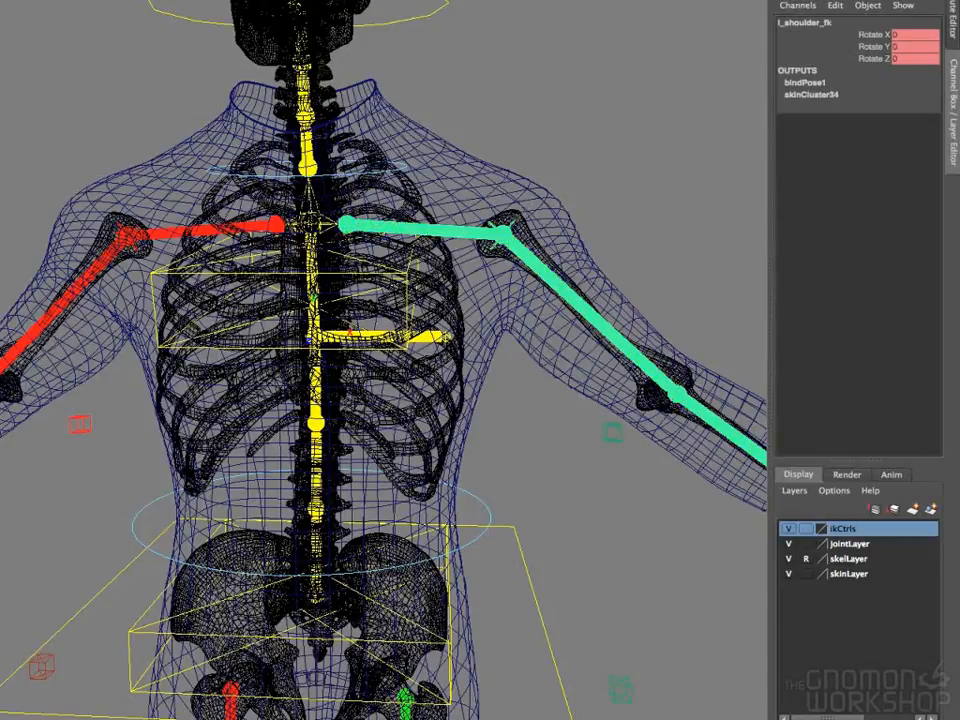
{"action": "key", "text": "Down"}
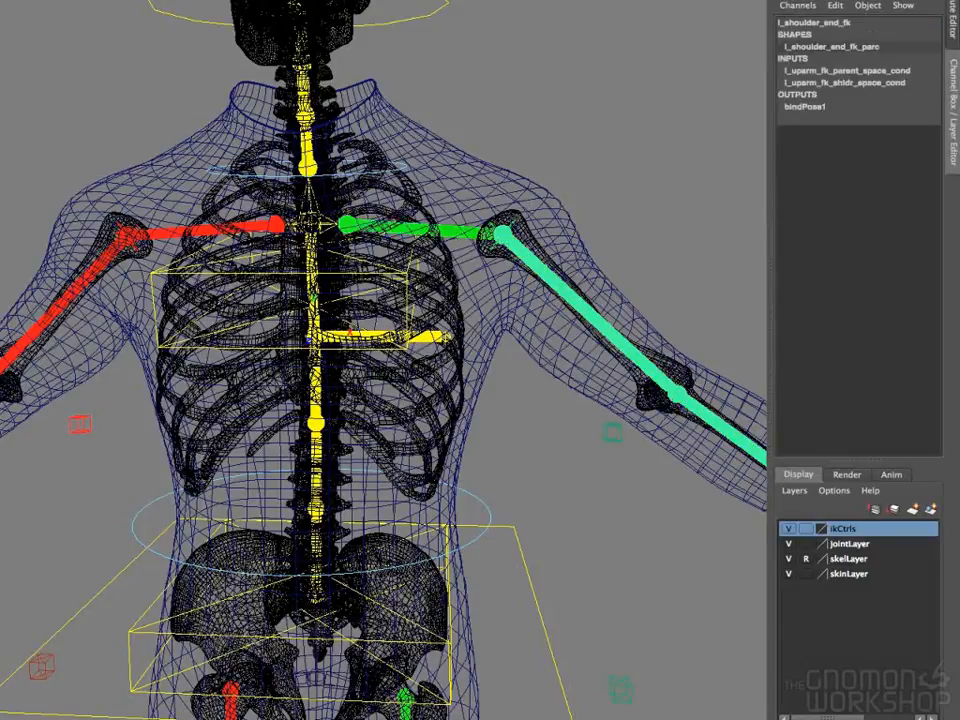
{"action": "key", "text": "Down"}
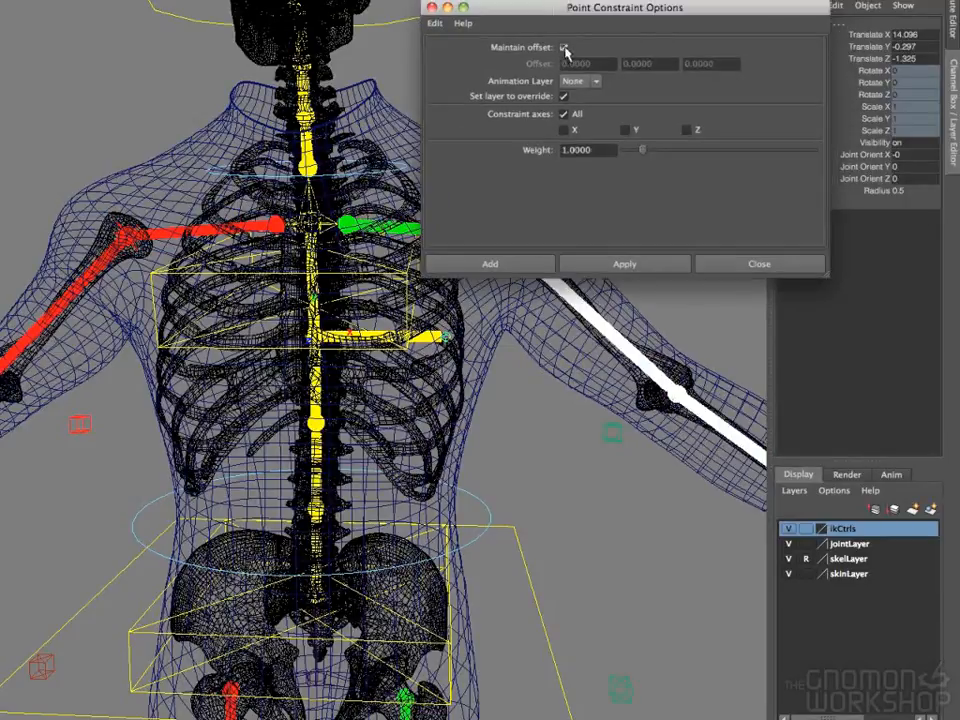
{"action": "left_click", "coordinate": [563, 47]}
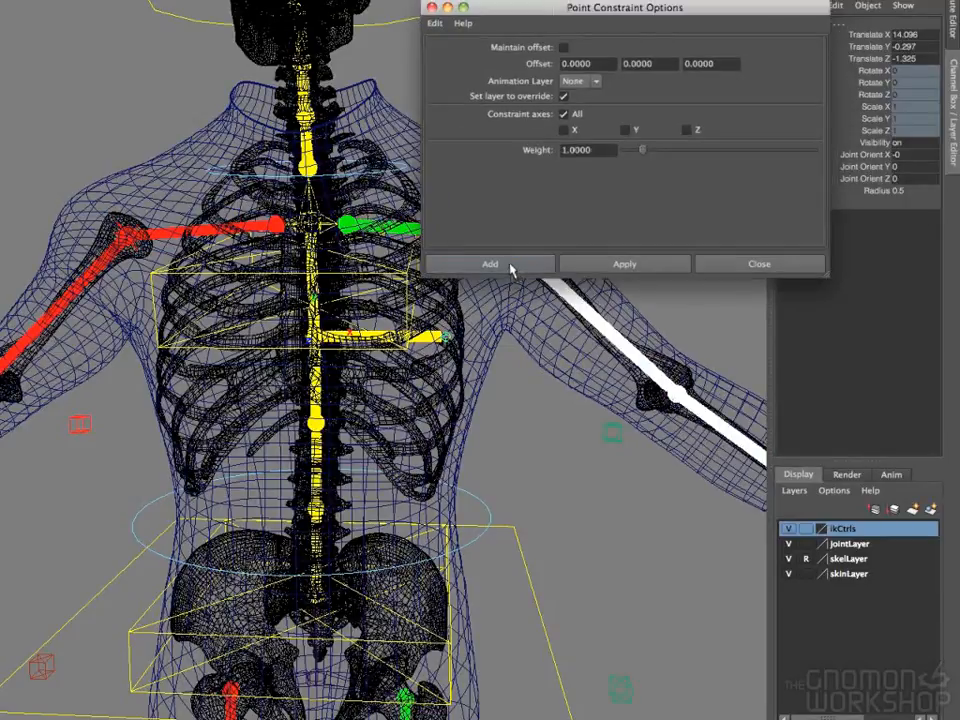
{"action": "left_click", "coordinate": [510, 267]}
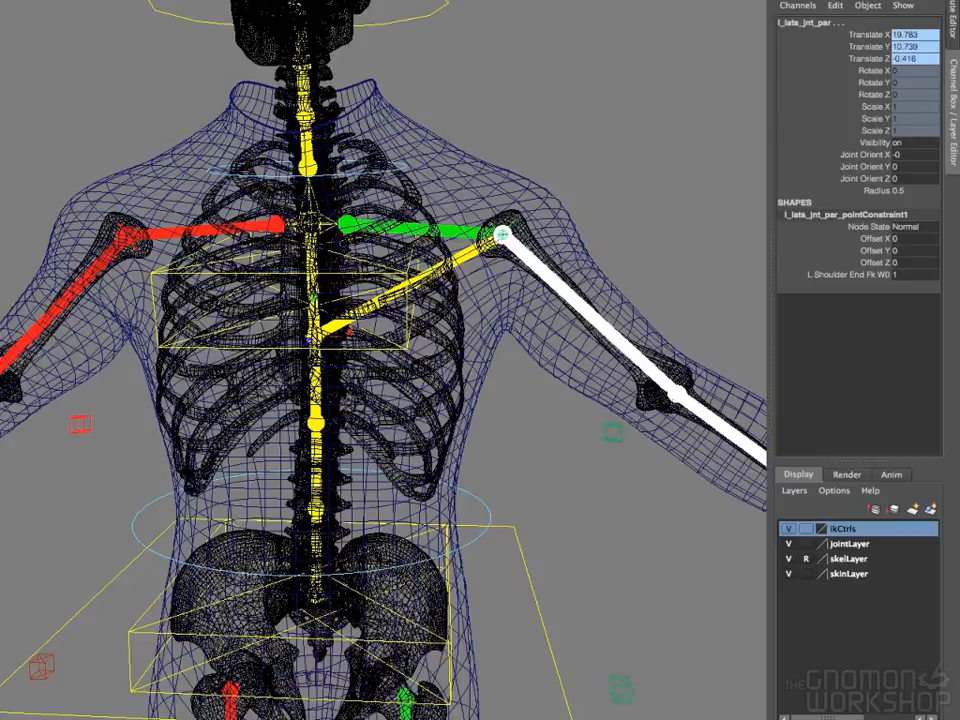
{"action": "key", "text": "Delete"}
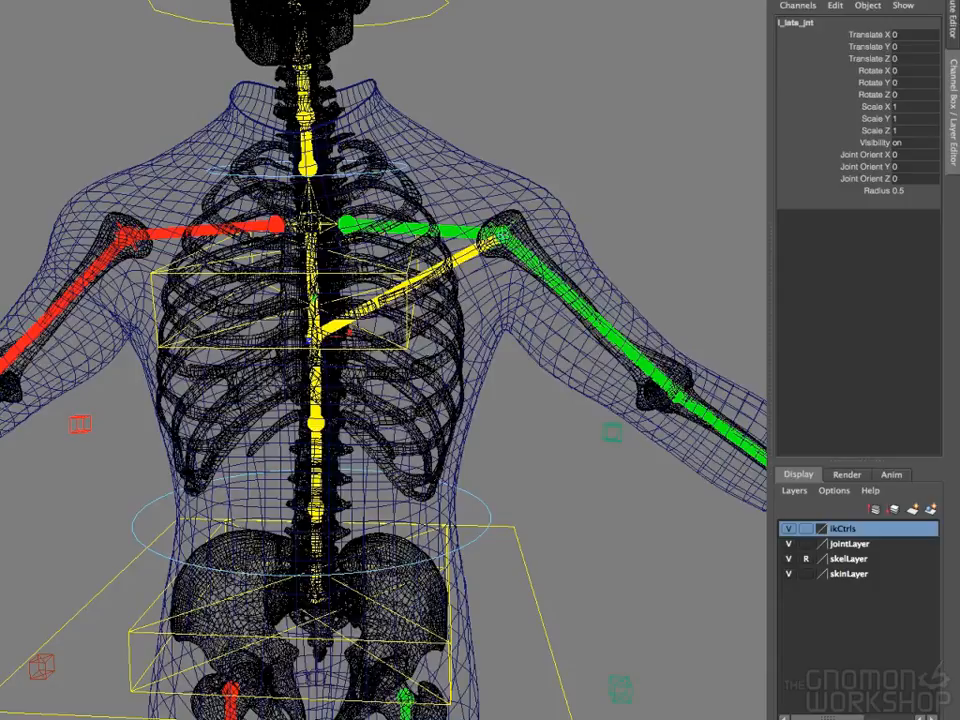
Point-constrain l_lats_jnt to l_shoulder_end_fk and play the arm-raise animation to test it.
{"action": "key", "text": "Up"}
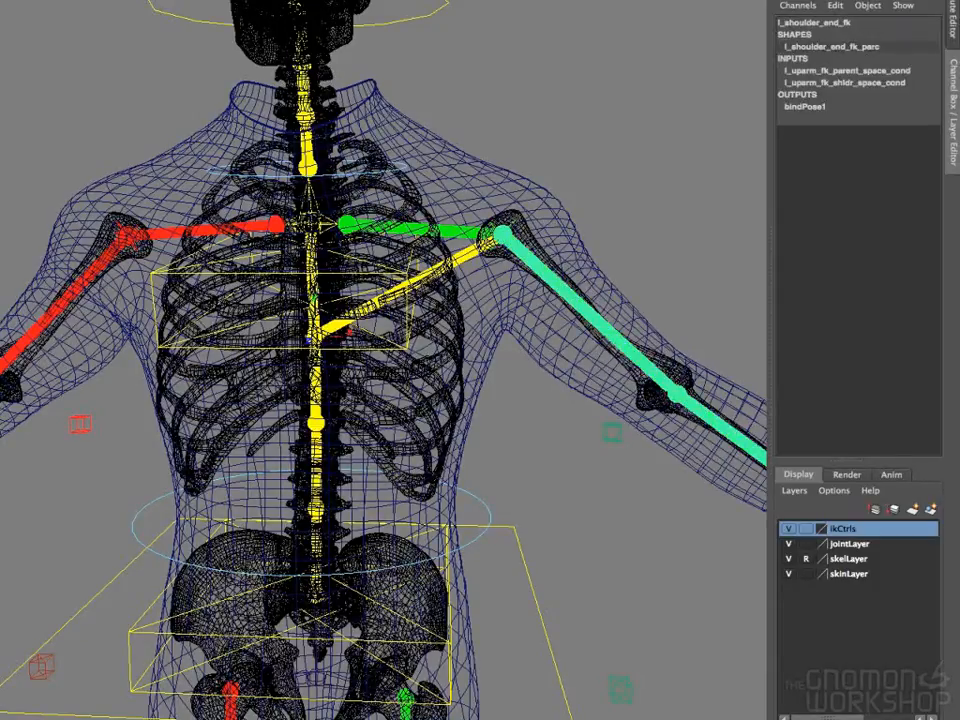
{"action": "key", "text": "Down"}
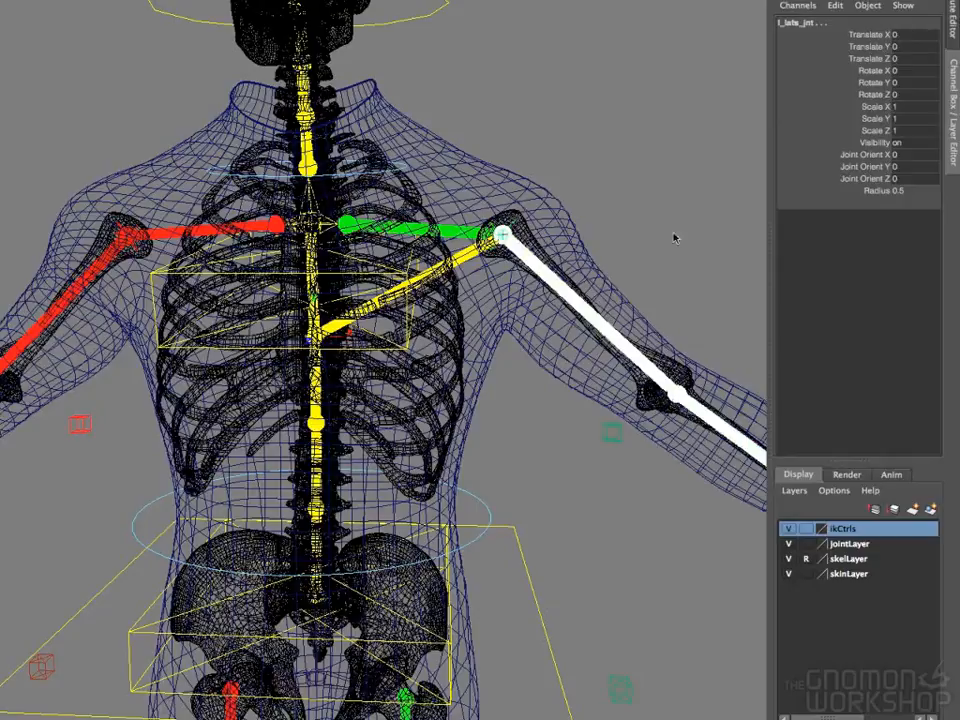
{"action": "left_click", "coordinate": [778, 0]}
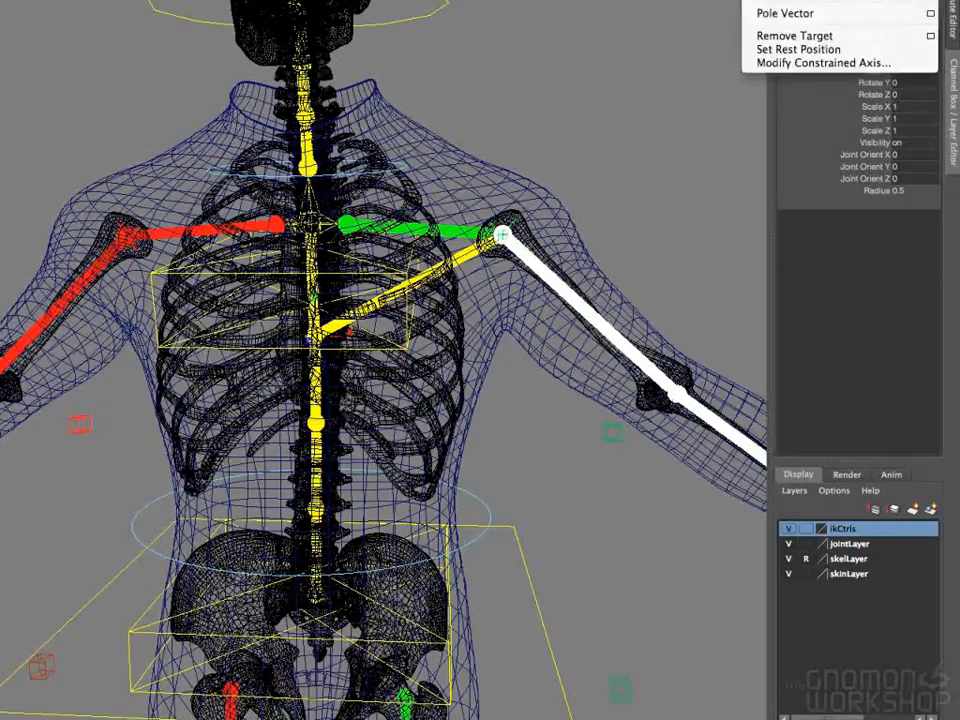
{"action": "left_click", "coordinate": [790, 1]}
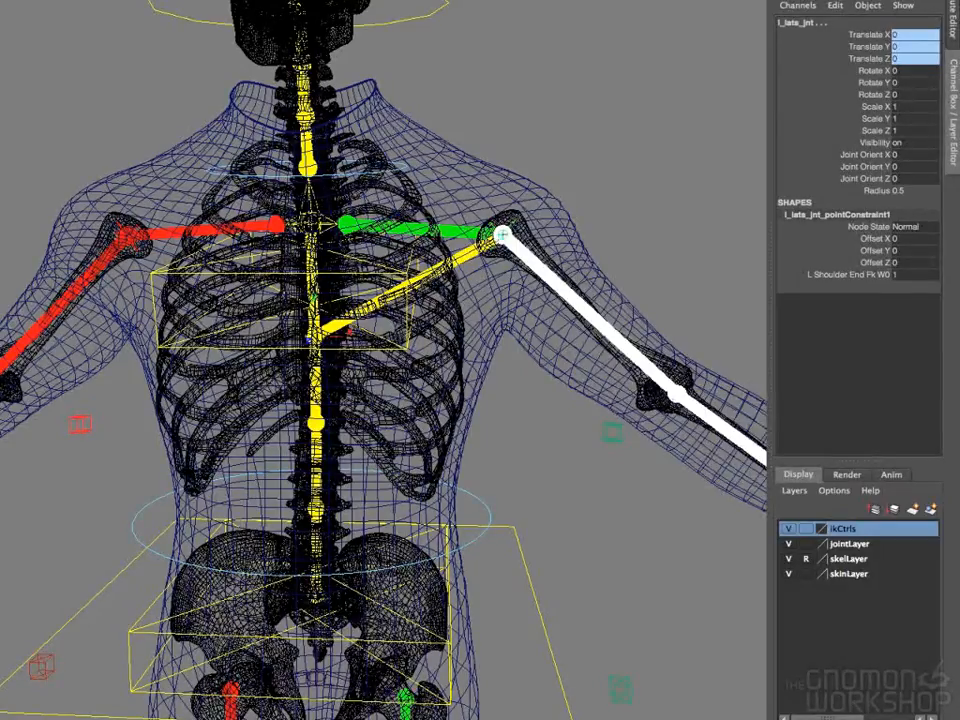
{"action": "key", "text": "alt+v"}
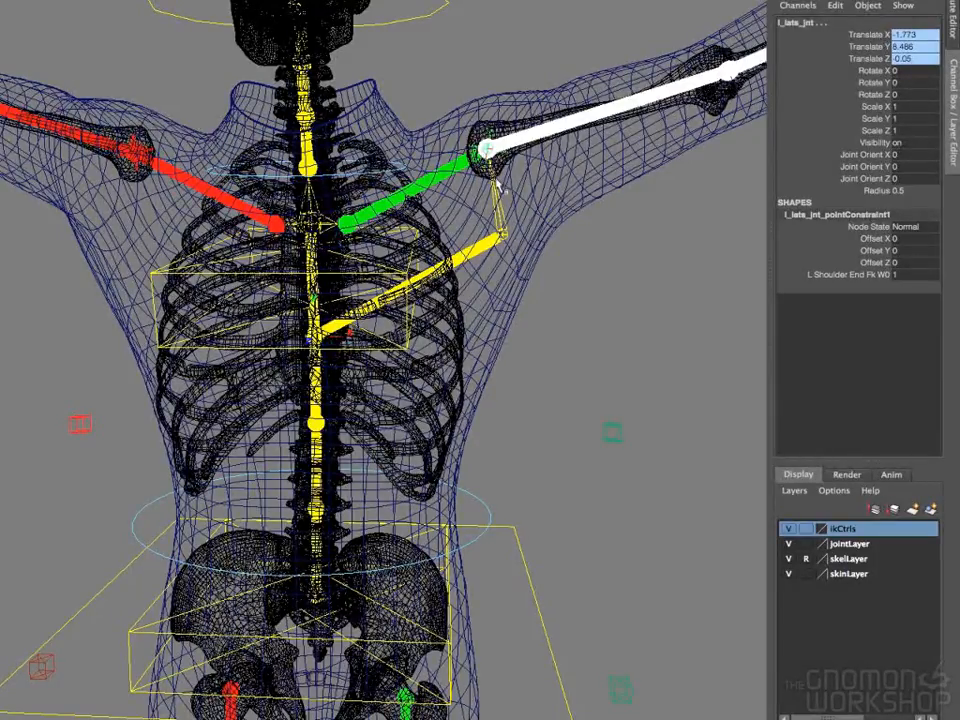
Turn on the local axis display for l_lats_jnt.
{"action": "left_click", "coordinate": [486, 150]}
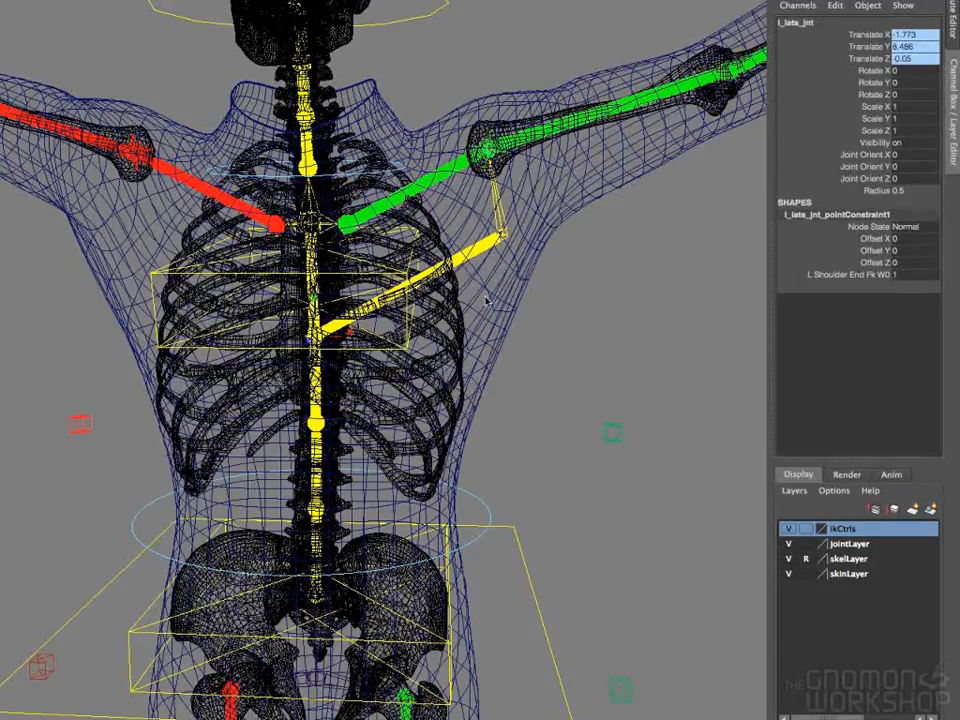
{"action": "key", "text": "ctrl+a"}
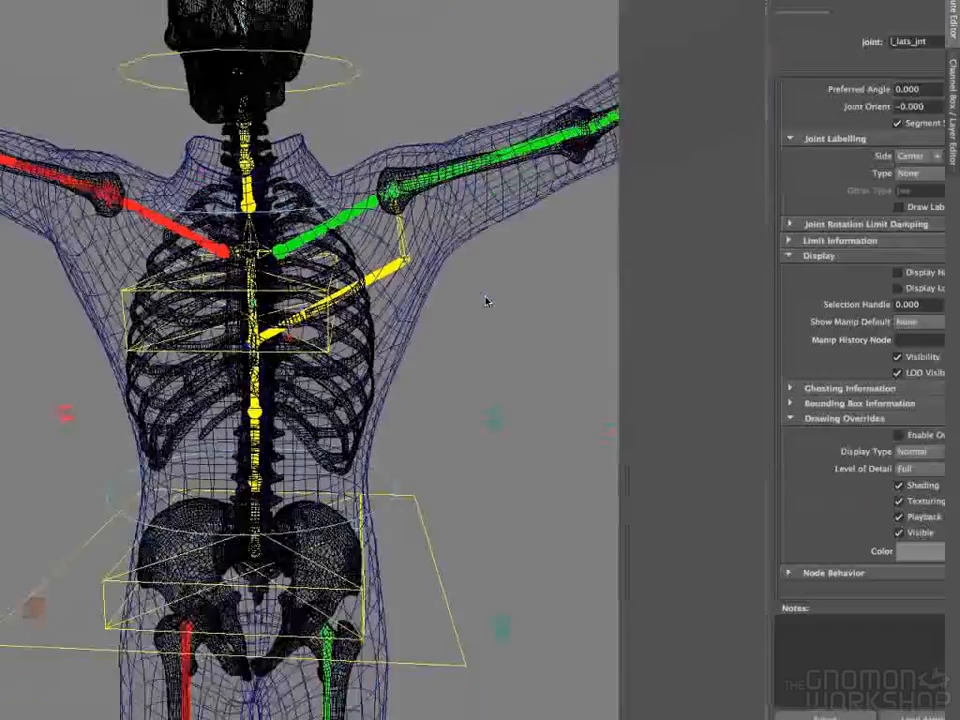
{"action": "left_click", "coordinate": [751, 305]}
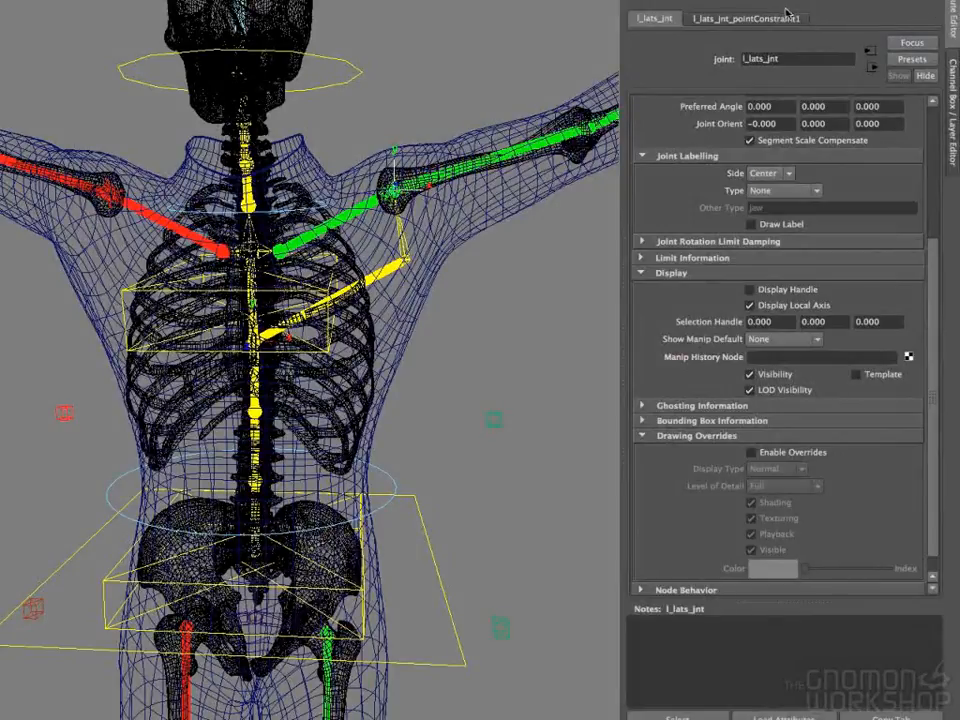
{"action": "left_click", "coordinate": [955, 95]}
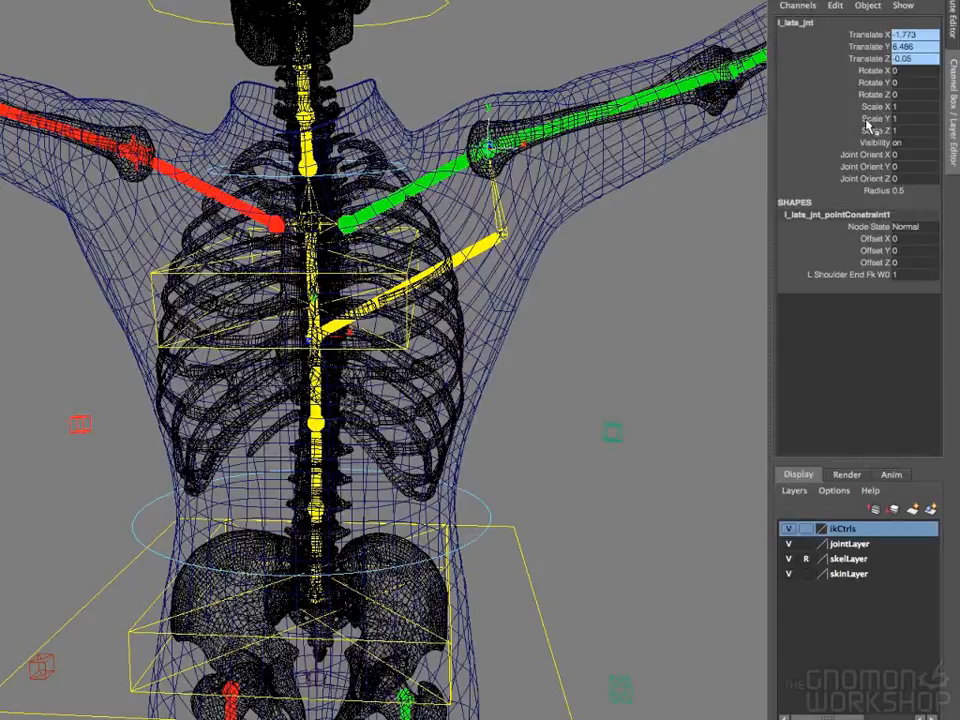
Enable the minimum and maximum translate limits in X and Z for l_lats_jnt.
{"action": "key", "text": "ctrl+a"}
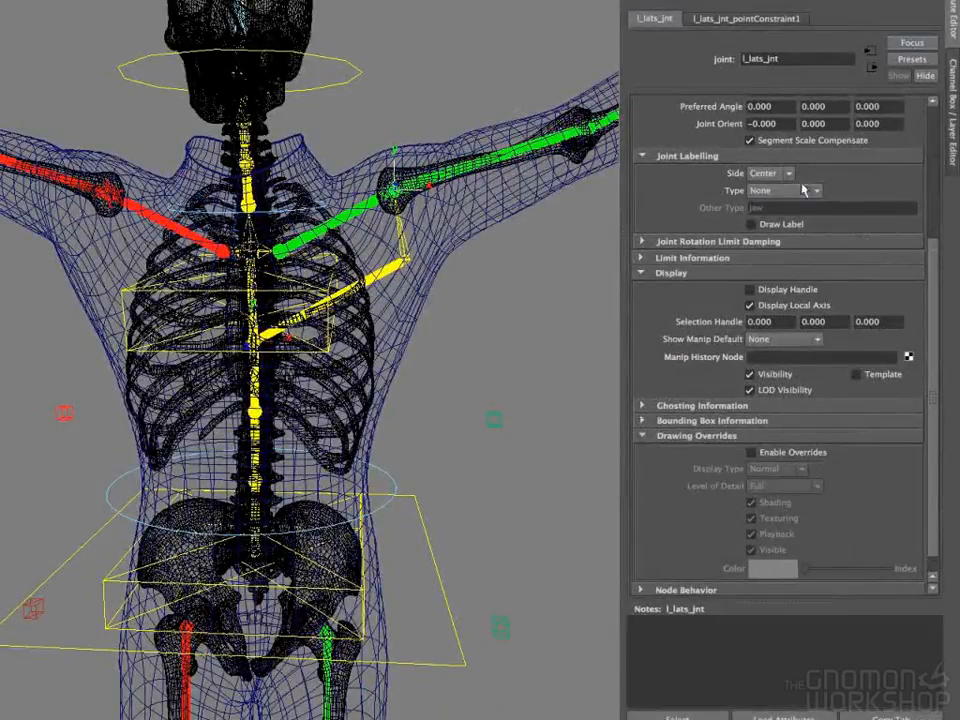
{"action": "left_click", "coordinate": [642, 258]}
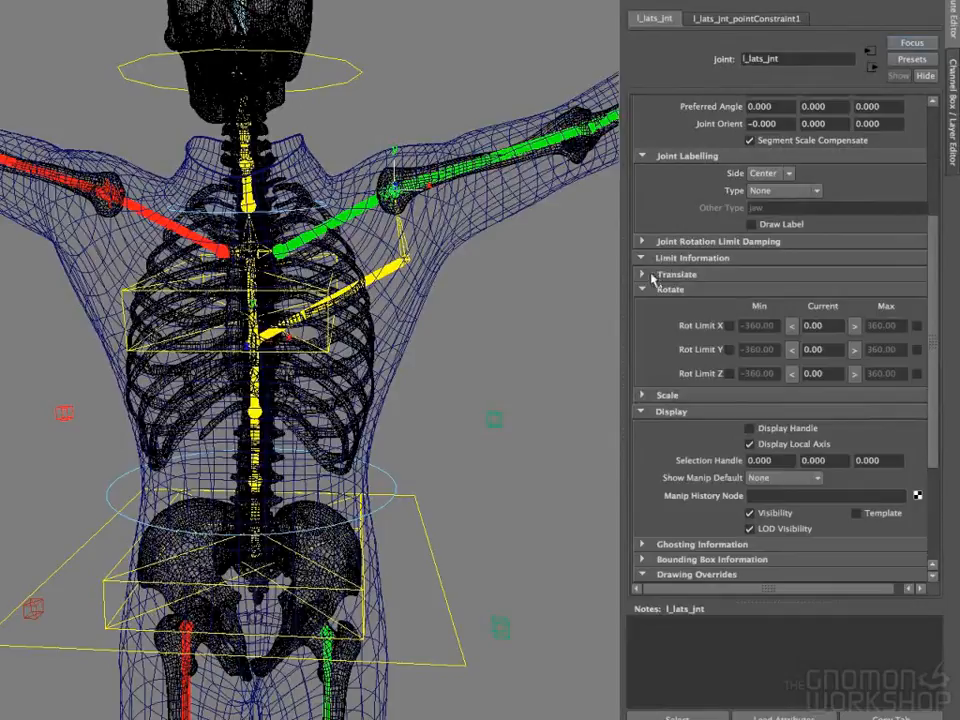
{"action": "left_click", "coordinate": [644, 275]}
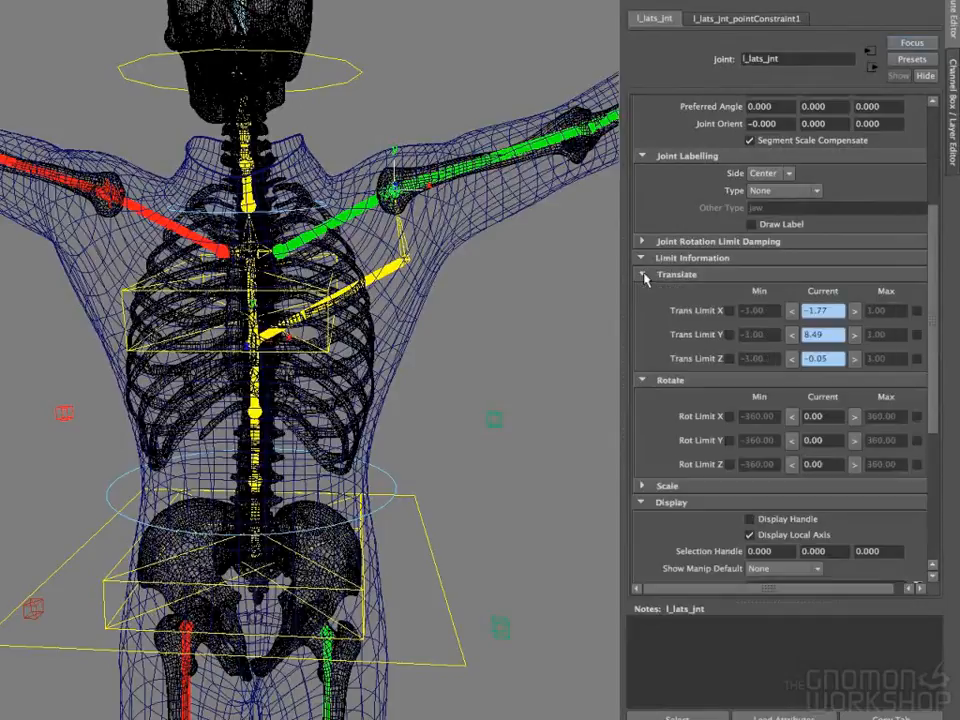
{"action": "left_click", "coordinate": [729, 311]}
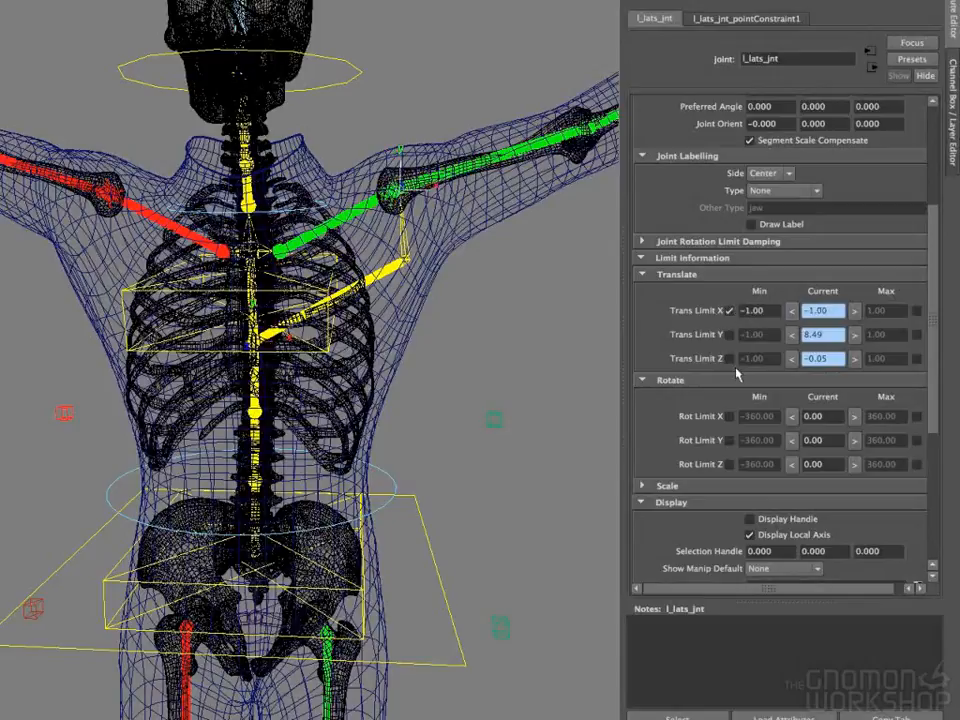
{"action": "left_click", "coordinate": [729, 359]}
{"action": "left_click", "coordinate": [917, 359]}
{"action": "left_click", "coordinate": [917, 311]}
Set the minimum and maximum Trans Limit X and Trans Limit Z of l_lats_jnt to 0.
{"action": "double_click", "coordinate": [878, 311]}
{"action": "type", "text": "0"}
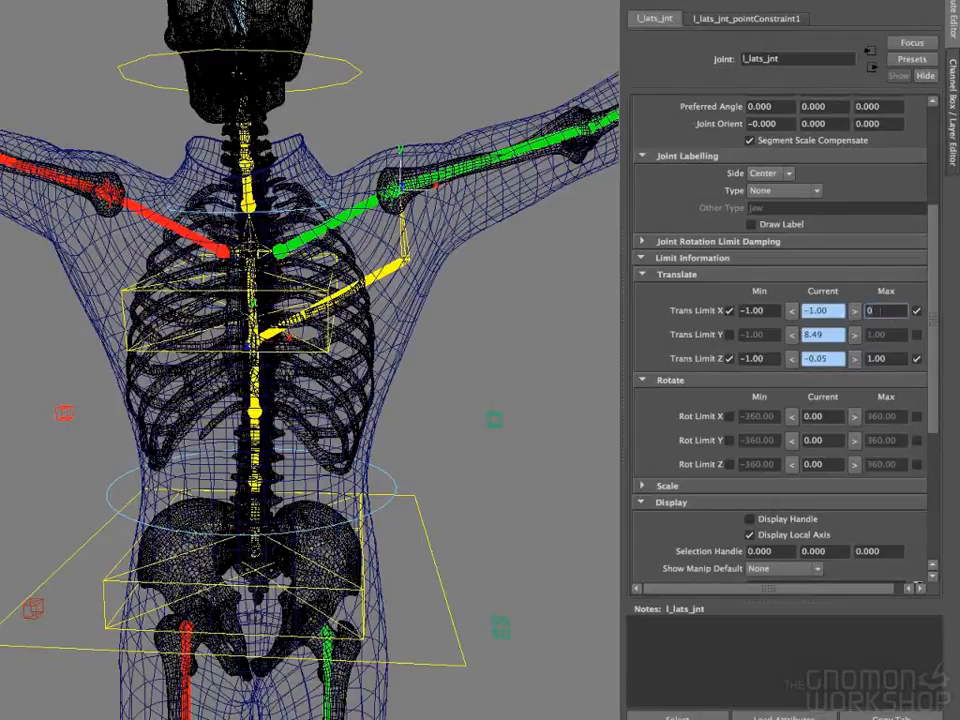
{"action": "double_click", "coordinate": [878, 359]}
{"action": "type", "text": "0"}
{"action": "double_click", "coordinate": [758, 358]}
{"action": "type", "text": "0"}
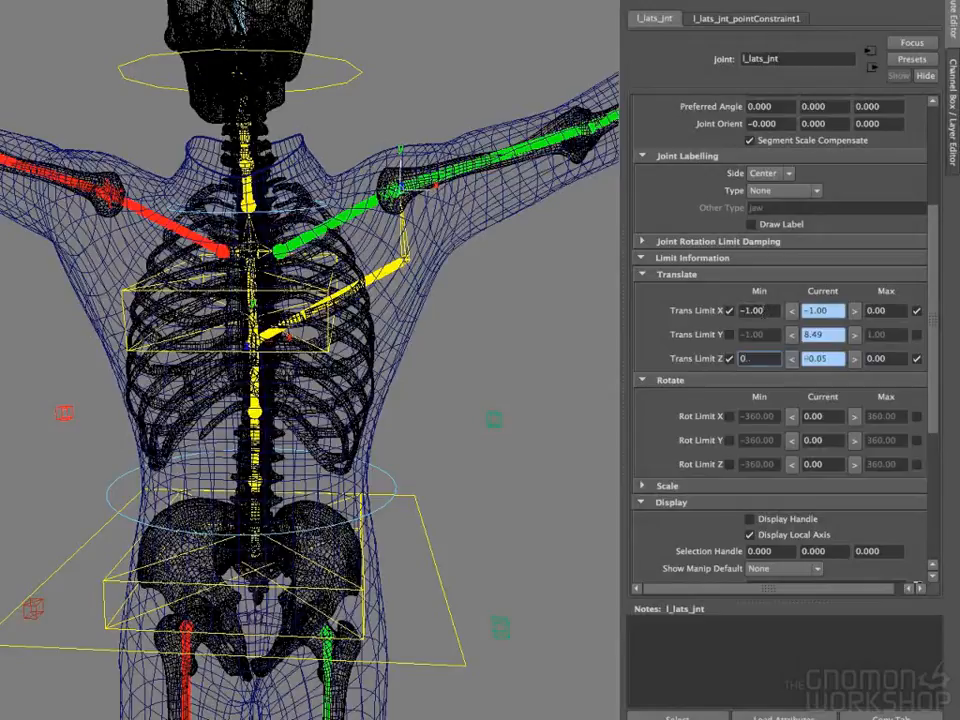
{"action": "double_click", "coordinate": [758, 311]}
{"action": "type", "text": "0"}
{"action": "key", "text": "Return"}
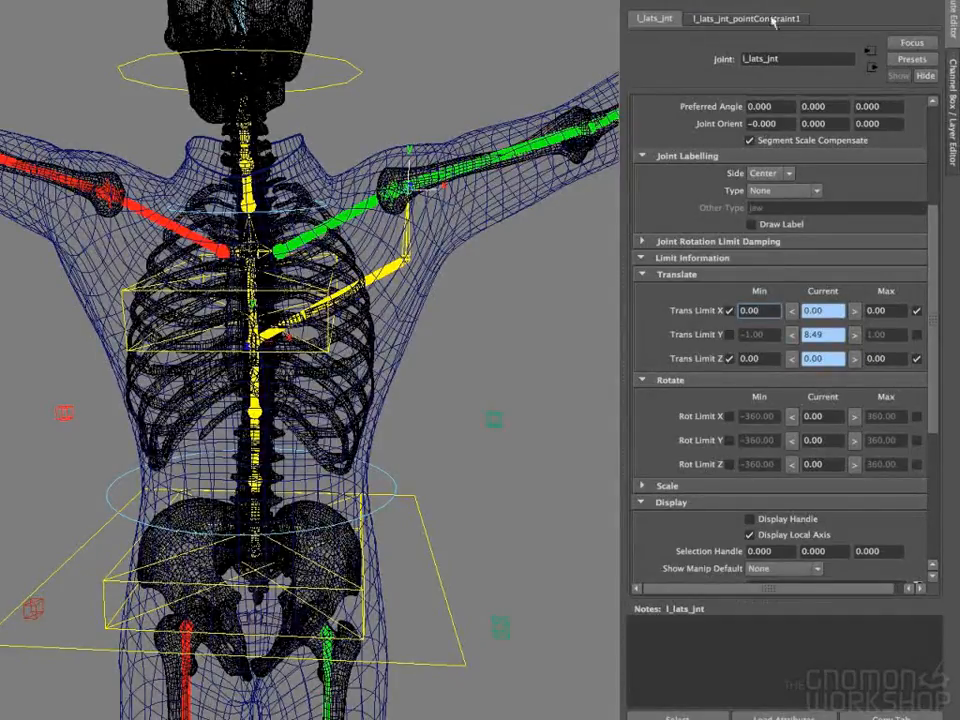
{"action": "left_click", "coordinate": [953, 62]}
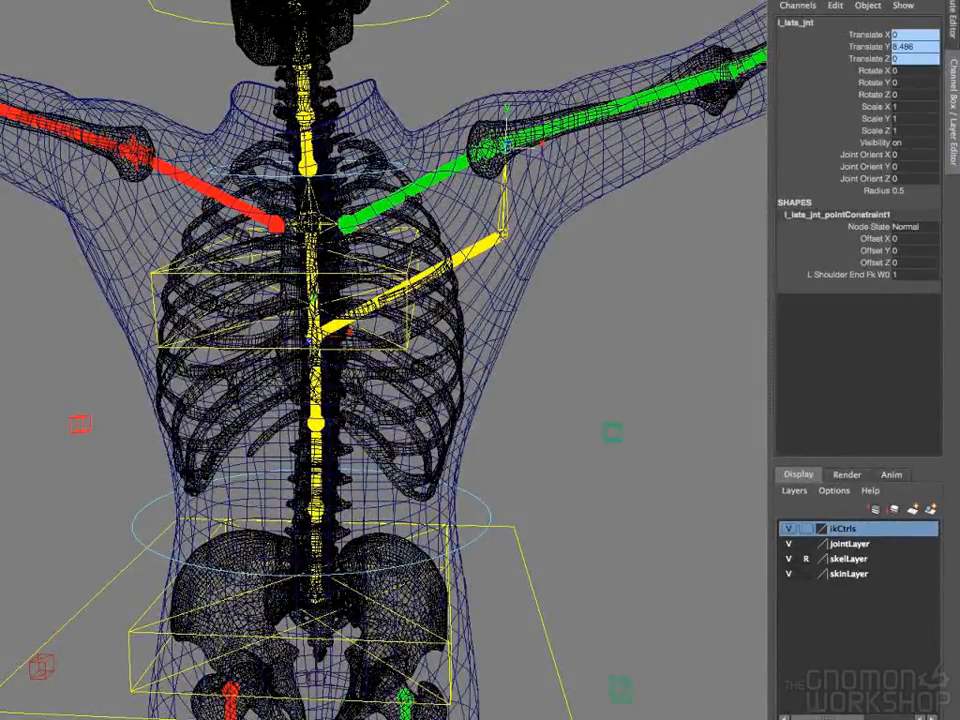
{"action": "type", "text": "0"}
{"action": "key", "text": "Return"}
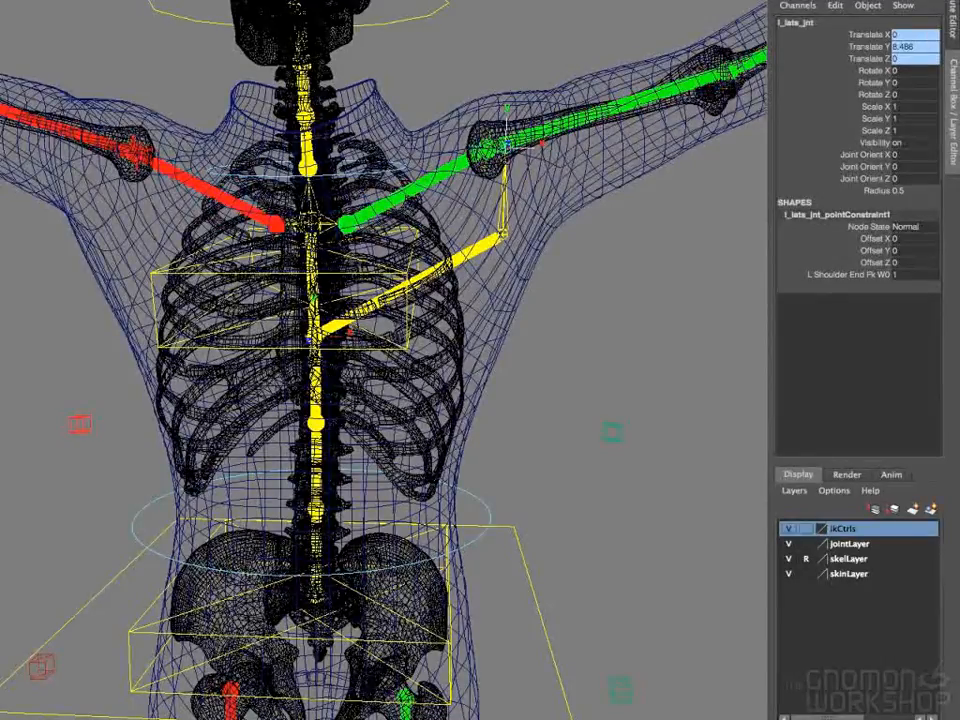
Add l_lats_jnt as an influence on c_body_mid with Use geometry off, dropoff 4.0, Lock weights on and default weight 0.
{"action": "left_click", "coordinate": [489, 295]}
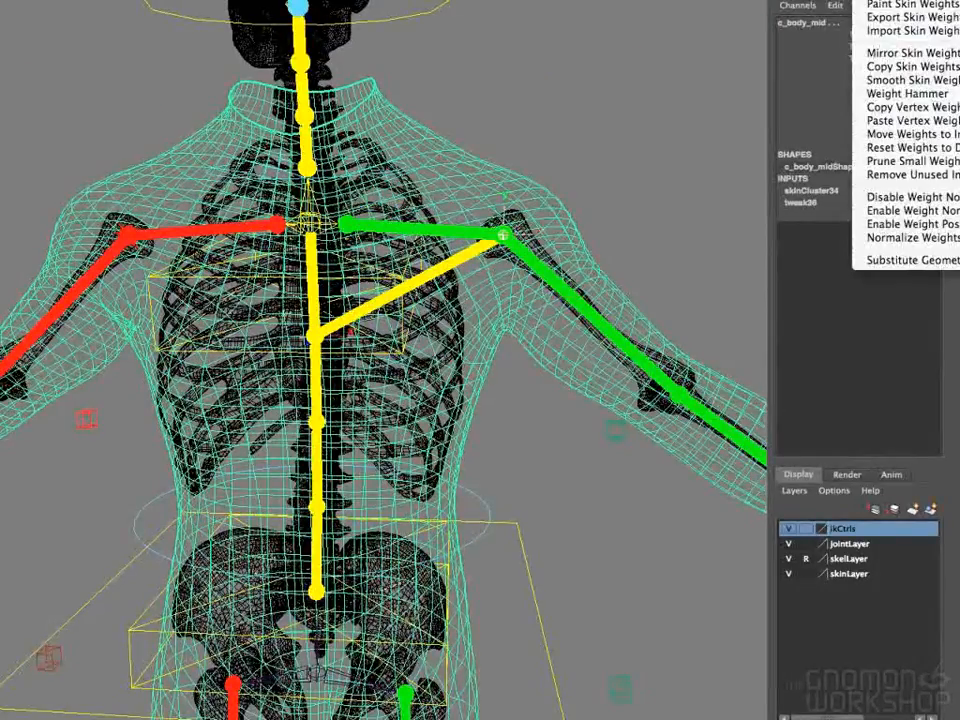
{"action": "left_click", "coordinate": [957, 1]}
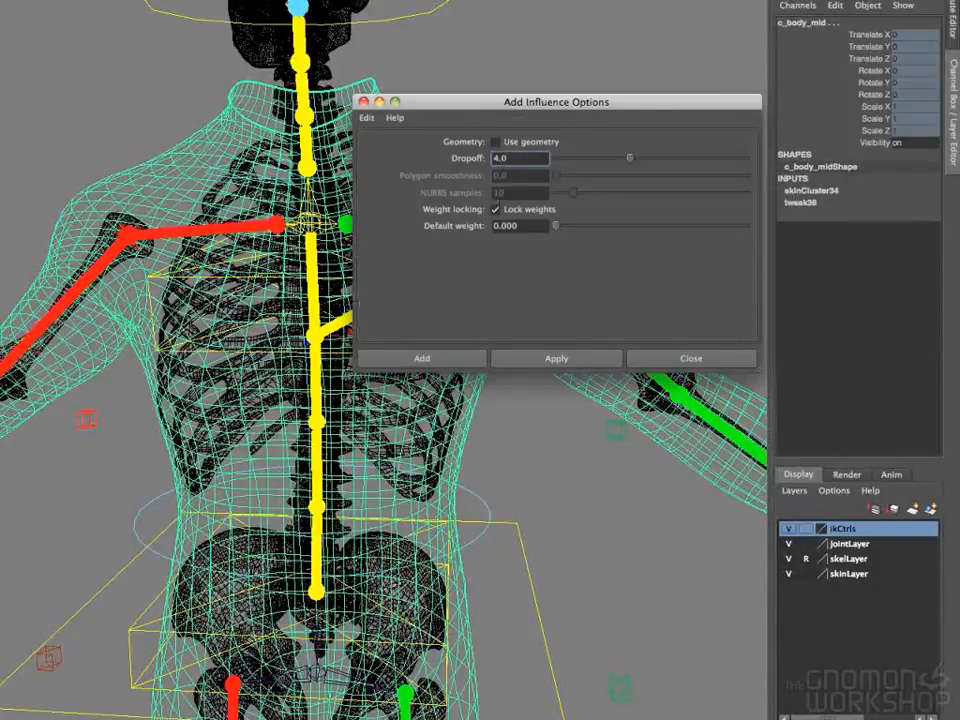
{"action": "left_click", "coordinate": [453, 357]}
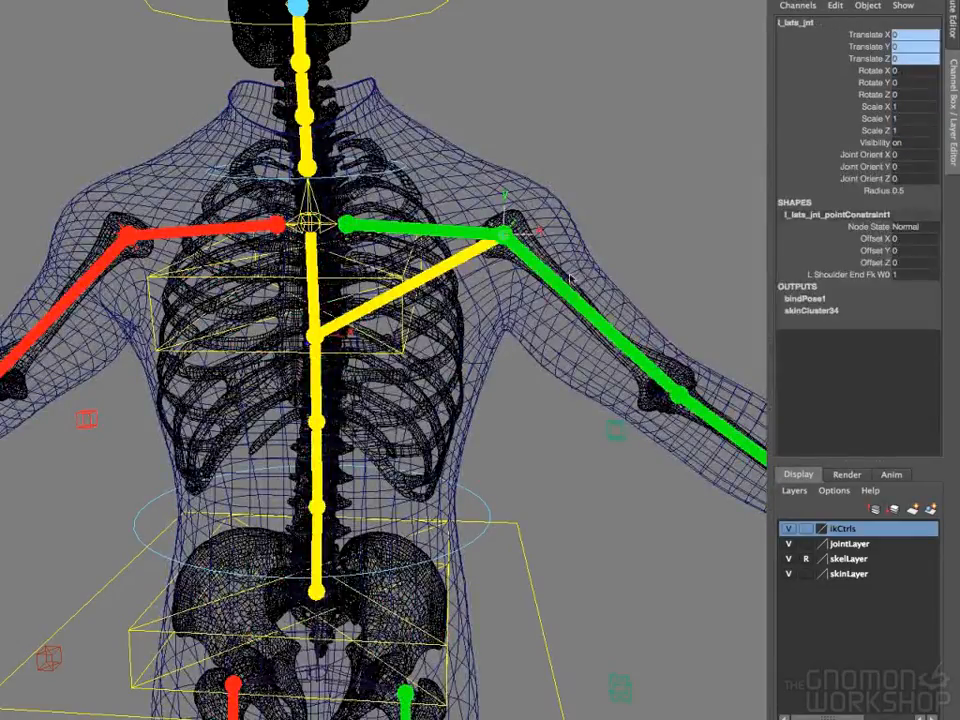
Paint l_lats_jnt skin weights on shaded c_body_mid across the left chest, armpit and upper ribcage area with the arms raised.
{"action": "left_click", "coordinate": [486, 322]}
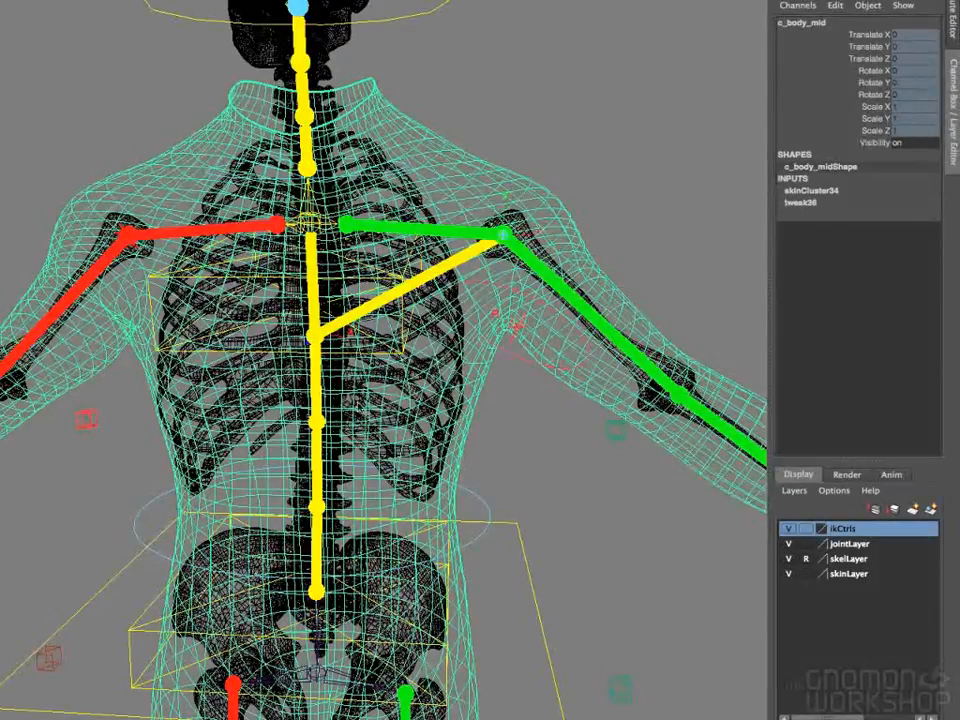
{"action": "key", "text": "5"}
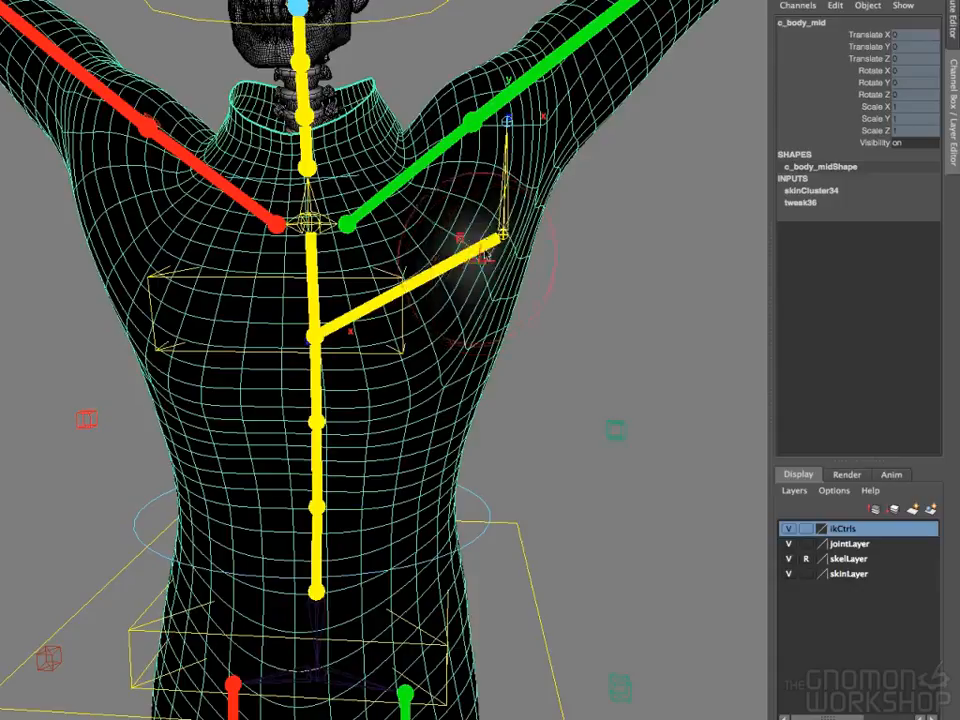
{"action": "mouse_move", "coordinate": [470, 232]}
{"action": "left_mouse_down"}
{"action": "mouse_move", "coordinate": [490, 225]}
{"action": "mouse_move", "coordinate": [480, 268]}
{"action": "mouse_move", "coordinate": [438, 329]}
{"action": "mouse_move", "coordinate": [437, 201]}
{"action": "left_mouse_up"}
{"action": "mouse_move", "coordinate": [581, 251]}
{"action": "left_mouse_down", "text": "alt"}
{"action": "mouse_move", "coordinate": [456, 242]}
{"action": "mouse_move", "coordinate": [463, 210]}
{"action": "left_mouse_up", "text": "alt"}
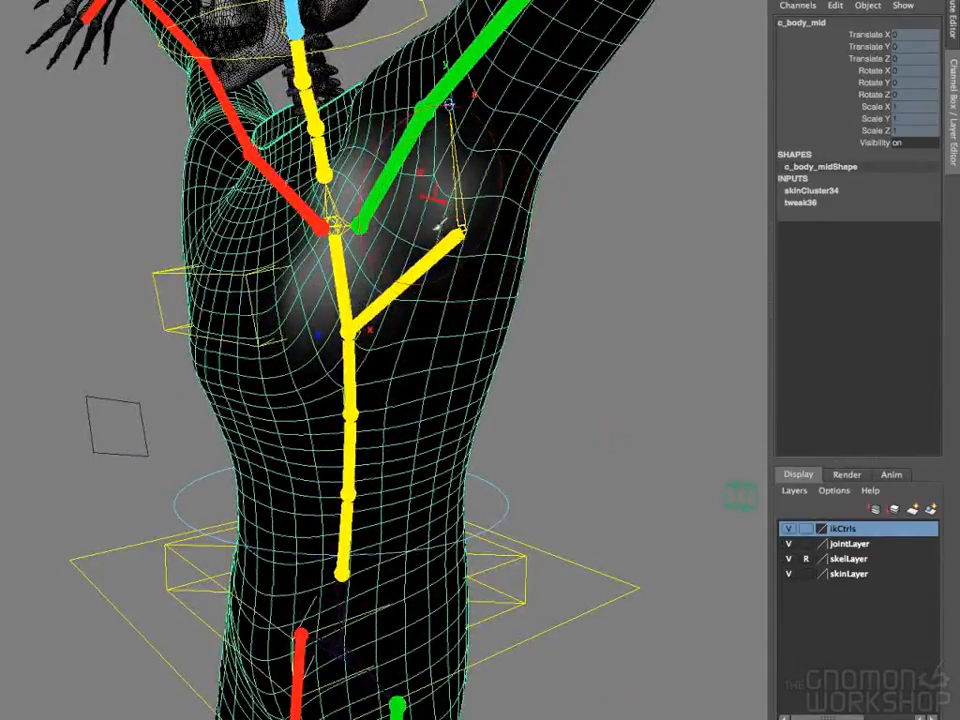
{"action": "mouse_move", "coordinate": [504, 214]}
{"action": "left_mouse_down"}
{"action": "mouse_move", "coordinate": [514, 285]}
{"action": "mouse_move", "coordinate": [493, 316]}
{"action": "mouse_move", "coordinate": [365, 238]}
{"action": "mouse_move", "coordinate": [325, 228]}
{"action": "mouse_move", "coordinate": [392, 269]}
{"action": "mouse_move", "coordinate": [614, 332]}
{"action": "left_mouse_up"}
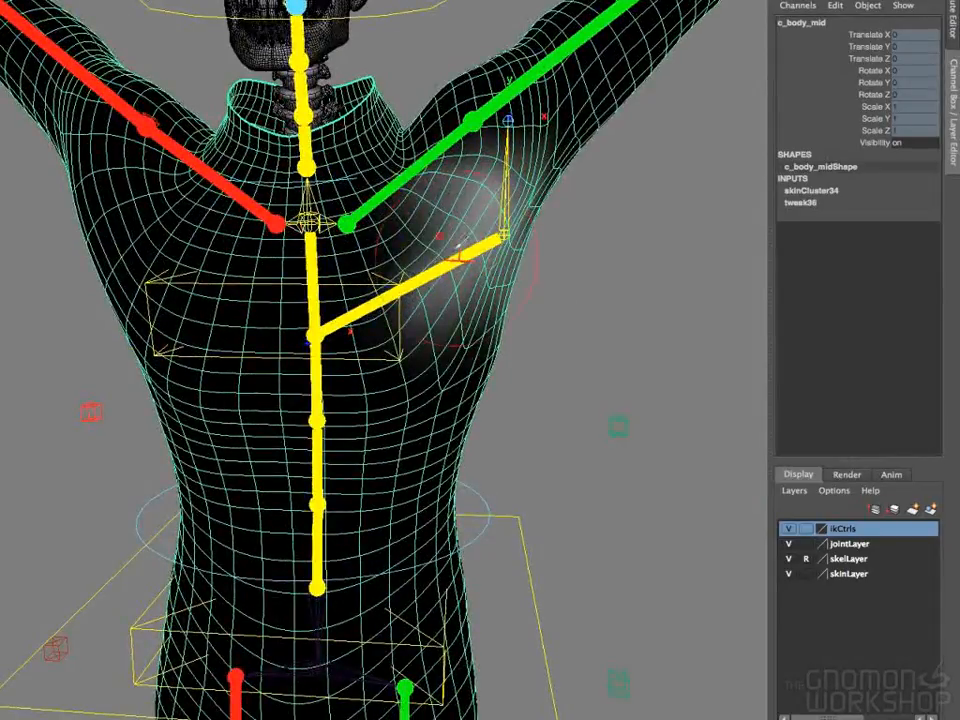
{"action": "mouse_move", "coordinate": [432, 234]}
{"action": "left_mouse_down"}
{"action": "mouse_move", "coordinate": [450, 279]}
{"action": "mouse_move", "coordinate": [418, 300]}
{"action": "mouse_move", "coordinate": [429, 279]}
{"action": "left_mouse_up"}
{"action": "mouse_move", "coordinate": [458, 152]}
{"action": "left_mouse_down"}
{"action": "mouse_move", "coordinate": [444, 205]}
{"action": "mouse_move", "coordinate": [440, 160]}
{"action": "left_mouse_up"}
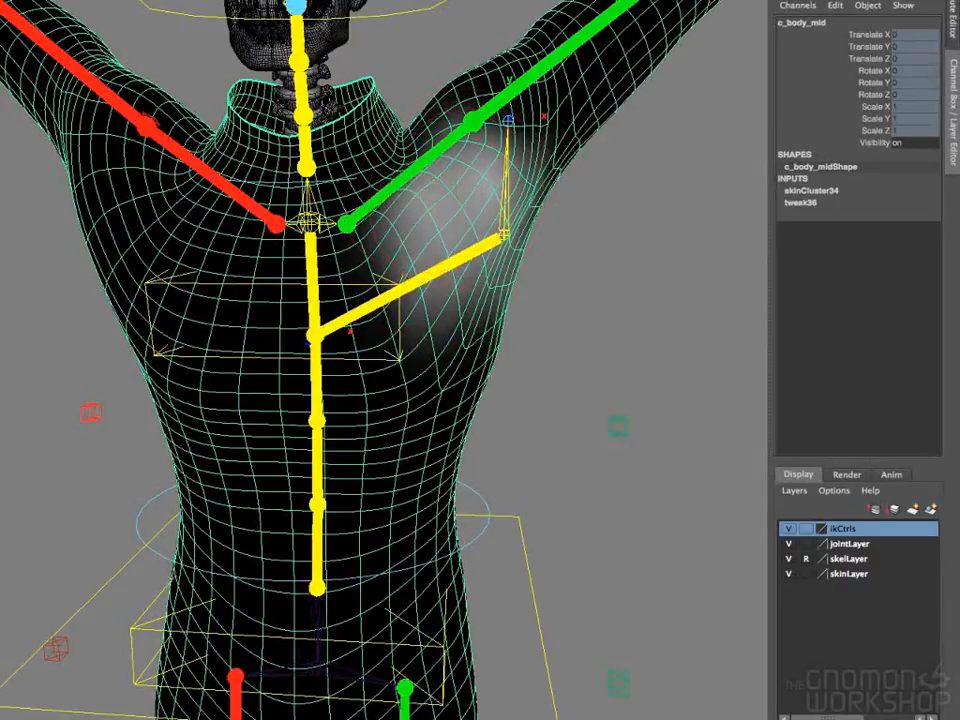
Paint down the left clavicle joint's weights on c_body_mid around the chest, armpit and side of the ribcage with the Replace brush.
{"action": "key", "text": "q"}
{"action": "left_click_drag", "start_coordinate": [466, 302], "coordinate": [520, 305], "text": "alt"}
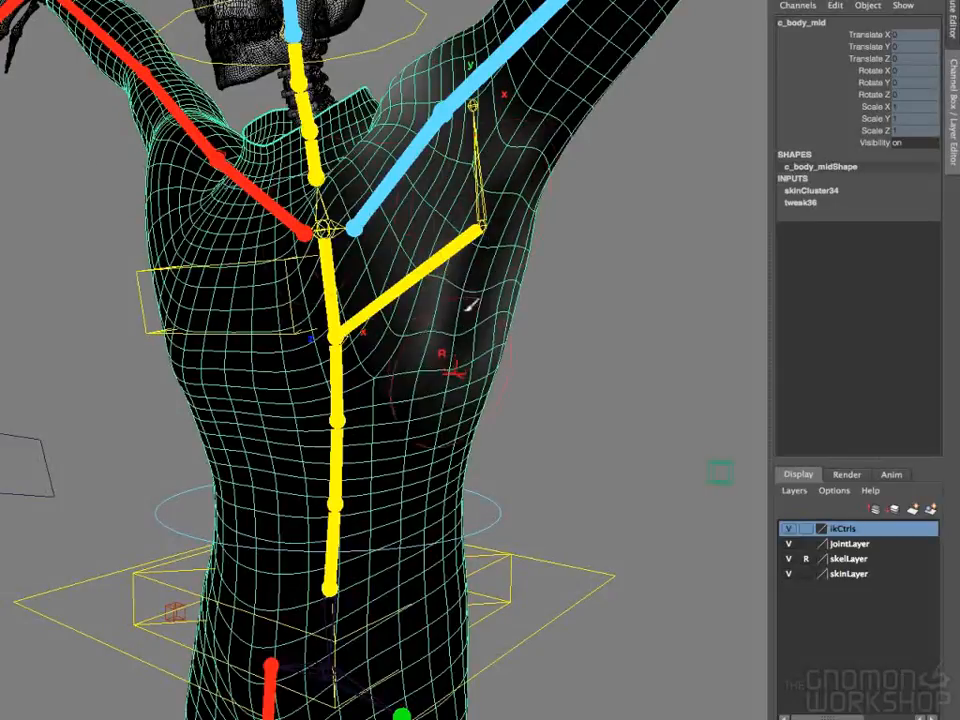
{"action": "left_click_drag", "start_coordinate": [434, 304], "coordinate": [265, 230], "text": "alt"}
{"action": "left_click_drag", "start_coordinate": [415, 368], "coordinate": [367, 350], "text": "alt"}
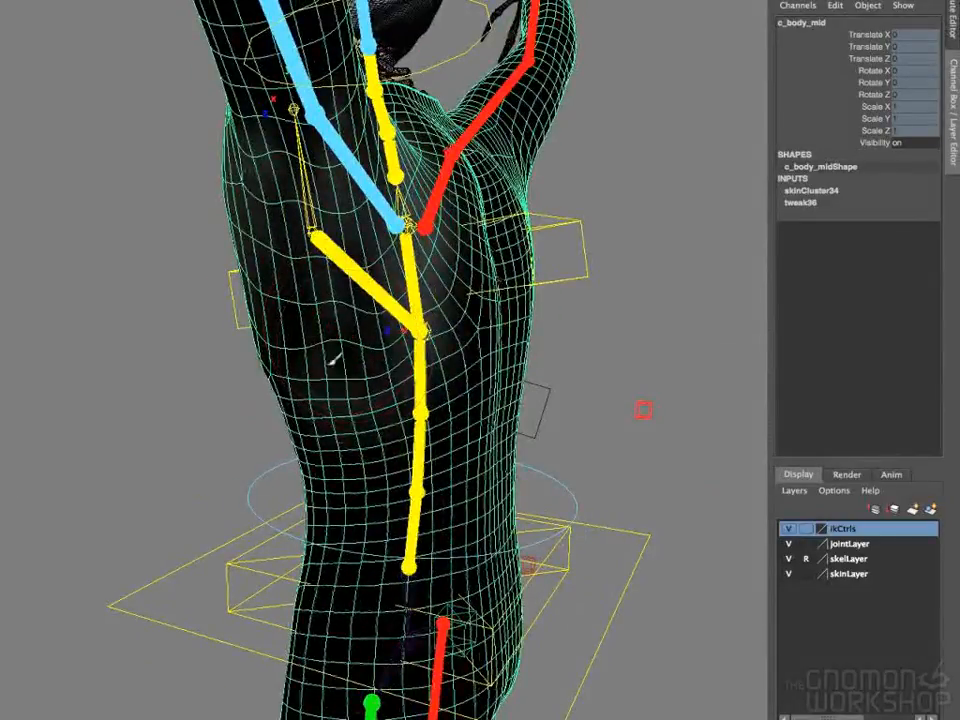
{"action": "left_click_drag", "start_coordinate": [206, 240], "coordinate": [484, 366], "text": "alt"}
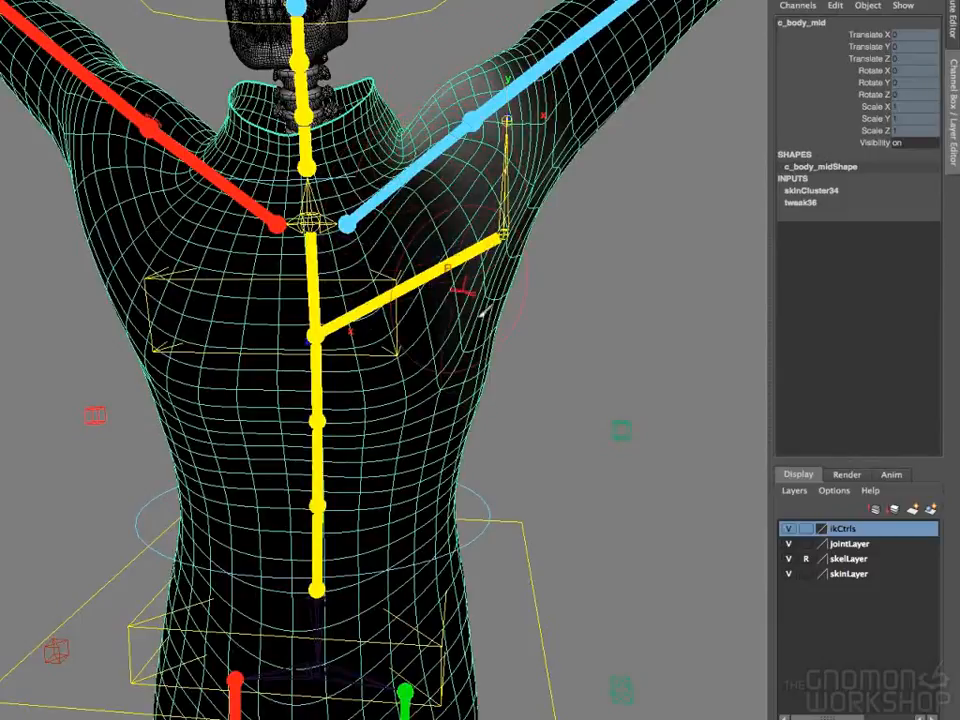
{"action": "left_click_drag", "start_coordinate": [475, 313], "coordinate": [413, 224], "text": "alt"}
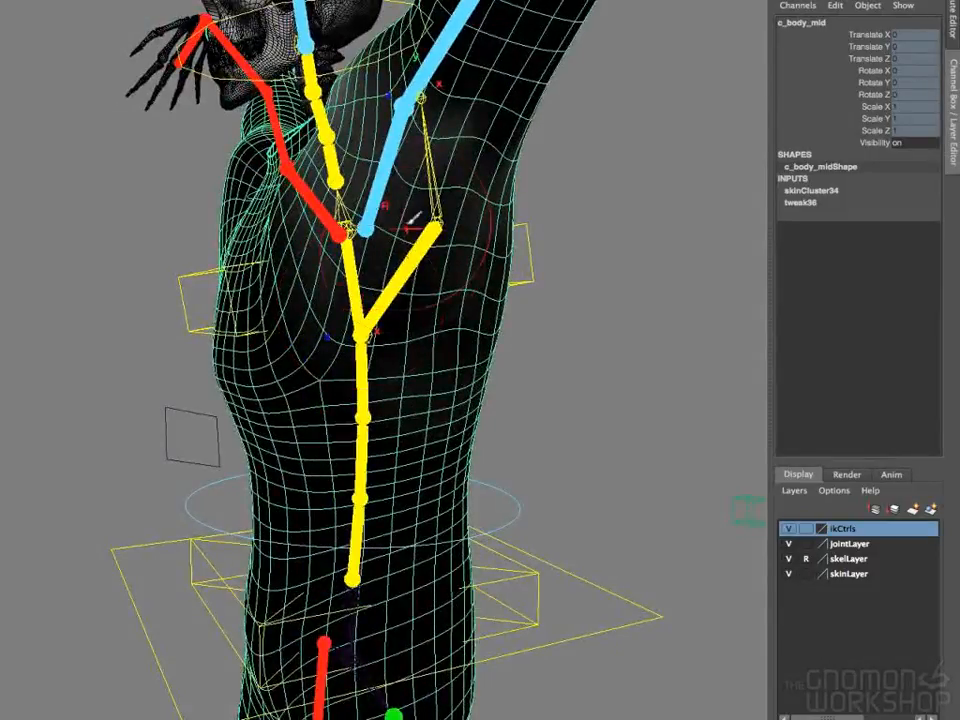
{"action": "left_click_drag", "start_coordinate": [421, 354], "coordinate": [520, 135], "text": "alt"}
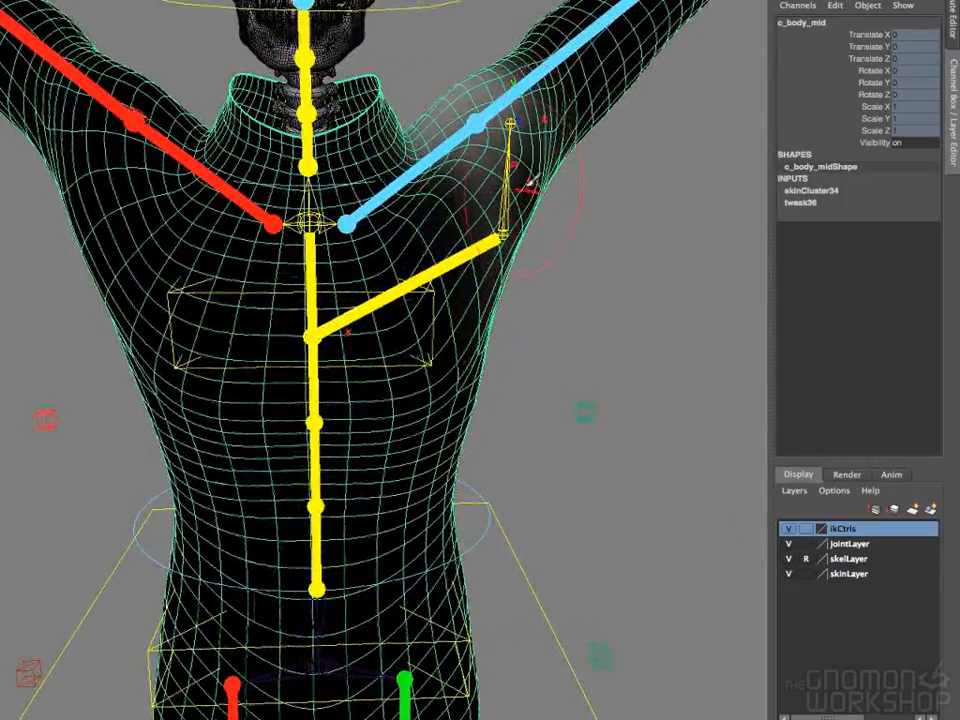
{"action": "left_click_drag", "start_coordinate": [249, 208], "coordinate": [505, 197], "text": "alt"}
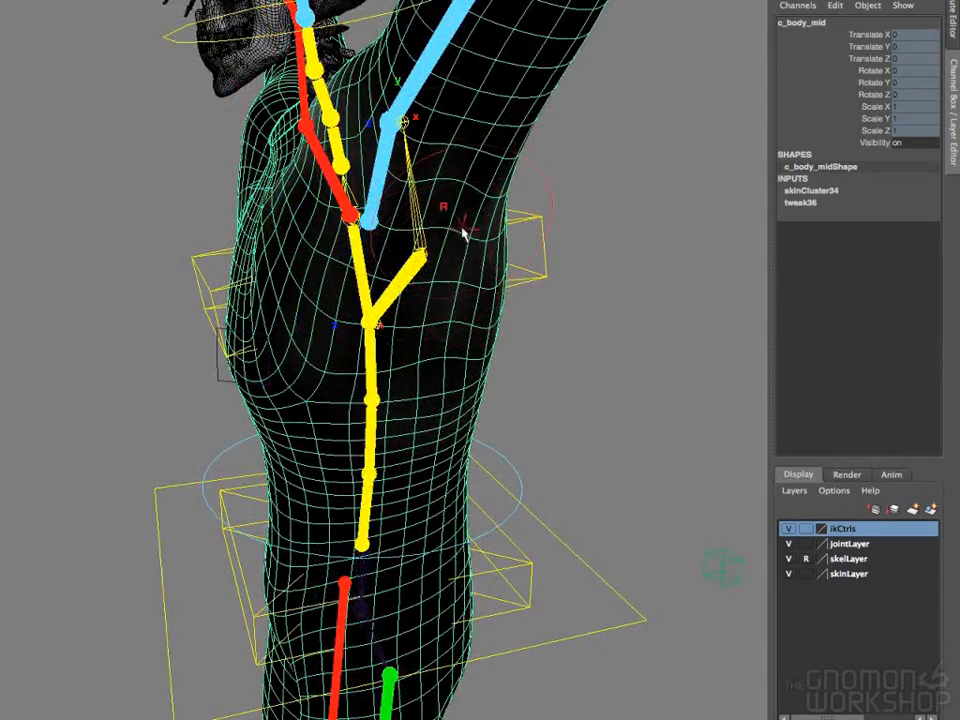
{"action": "left_click_drag", "start_coordinate": [501, 262], "coordinate": [241, 258], "text": "alt"}
{"action": "left_click_drag", "start_coordinate": [173, 254], "coordinate": [200, 200], "text": "alt"}
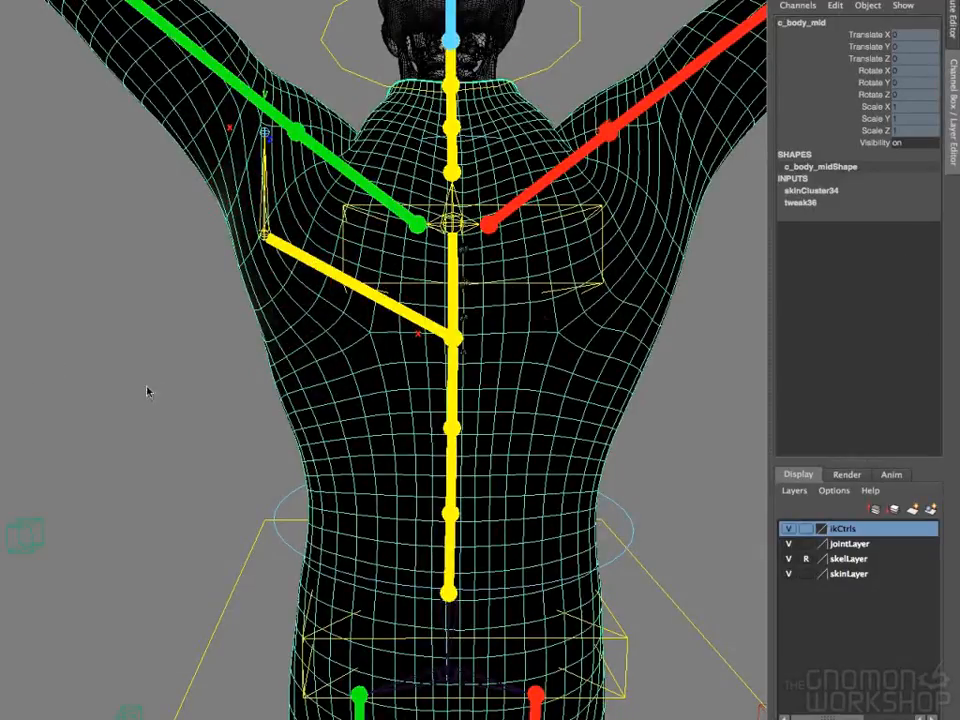
Paint l_lats_jnt weights with the Replace brush on the left side of the upper back, below the armpit and along the ribs.
{"action": "left_click_drag", "start_coordinate": [230, 275], "coordinate": [408, 365], "text": "alt"}
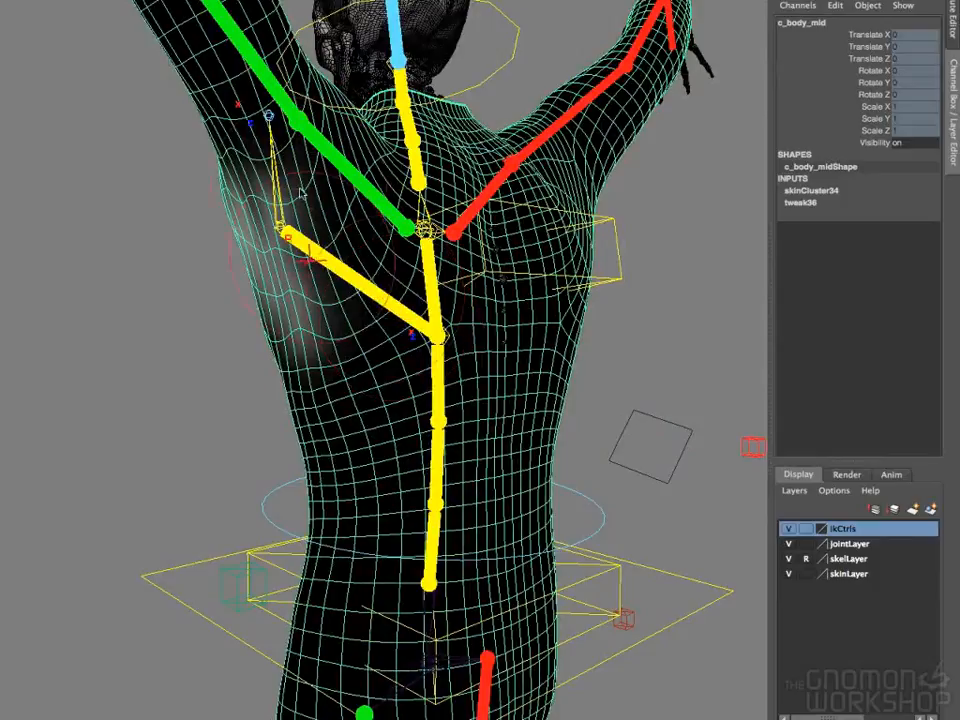
{"action": "mouse_move", "coordinate": [248, 202]}
{"action": "left_mouse_down"}
{"action": "mouse_move", "coordinate": [337, 302]}
{"action": "mouse_move", "coordinate": [290, 285]}
{"action": "mouse_move", "coordinate": [349, 300]}
{"action": "mouse_move", "coordinate": [235, 180]}
{"action": "mouse_move", "coordinate": [215, 180]}
{"action": "mouse_move", "coordinate": [200, 200]}
{"action": "mouse_move", "coordinate": [210, 215]}
{"action": "left_mouse_up"}
{"action": "left_click_drag", "start_coordinate": [320, 432], "coordinate": [542, 441], "text": "alt"}
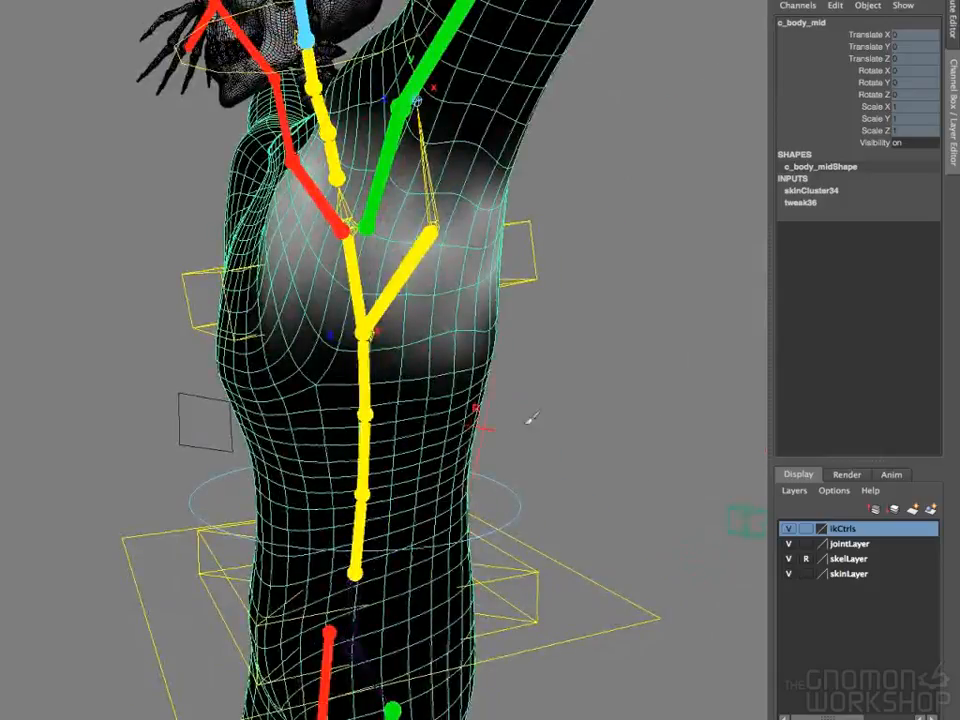
{"action": "mouse_move", "coordinate": [411, 271]}
{"action": "left_mouse_down"}
{"action": "mouse_move", "coordinate": [368, 249]}
{"action": "mouse_move", "coordinate": [356, 302]}
{"action": "left_mouse_up"}
{"action": "left_click_drag", "start_coordinate": [429, 347], "coordinate": [450, 238]}
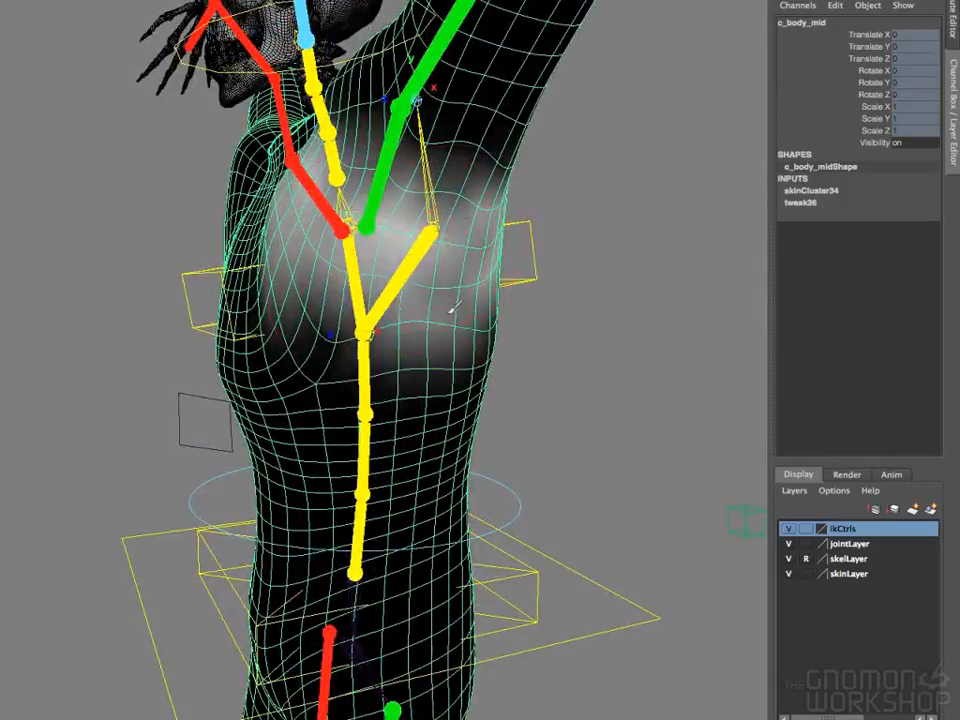
{"action": "left_click_drag", "start_coordinate": [454, 309], "coordinate": [426, 312]}
{"action": "mouse_move", "coordinate": [348, 347]}
{"action": "left_mouse_down", "text": "alt"}
{"action": "mouse_move", "coordinate": [497, 422]}
{"action": "mouse_move", "coordinate": [489, 422]}
{"action": "mouse_move", "coordinate": [480, 290]}
{"action": "mouse_move", "coordinate": [422, 364]}
{"action": "left_mouse_up", "text": "alt"}
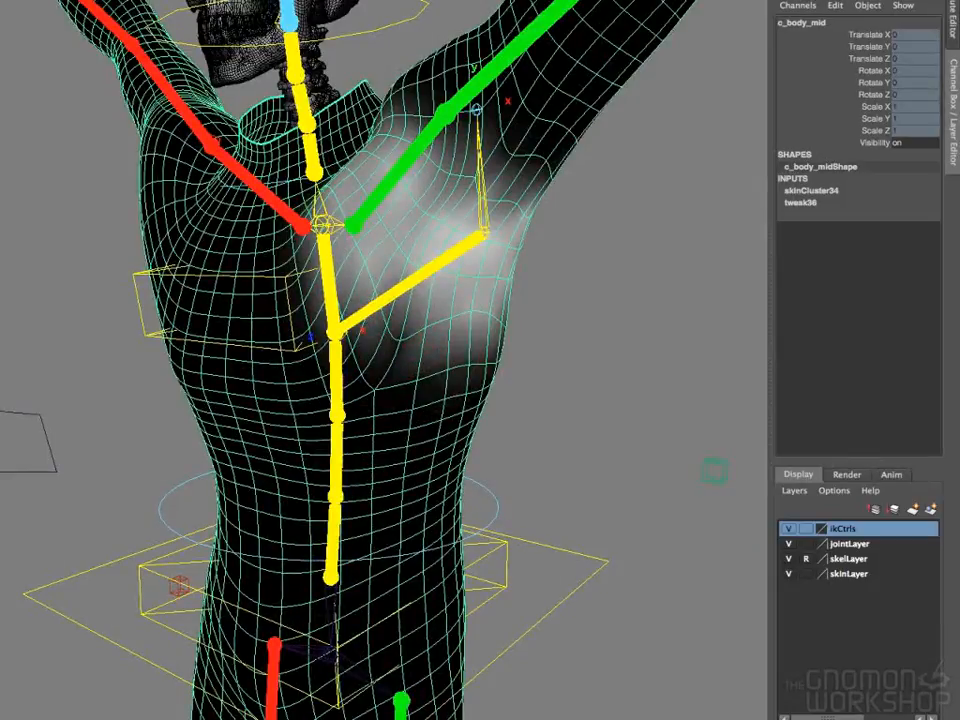
Flood the l_lats_jnt weights on c_body_mid six times to smooth their falloff across the left chest and armpit.
{"action": "key", "text": "alt+f"}
{"action": "key", "text": "alt+f"}
{"action": "key", "text": "alt+f"}
{"action": "key", "text": "alt+f"}
{"action": "key", "text": "alt+f"}
{"action": "key", "text": "alt+f"}
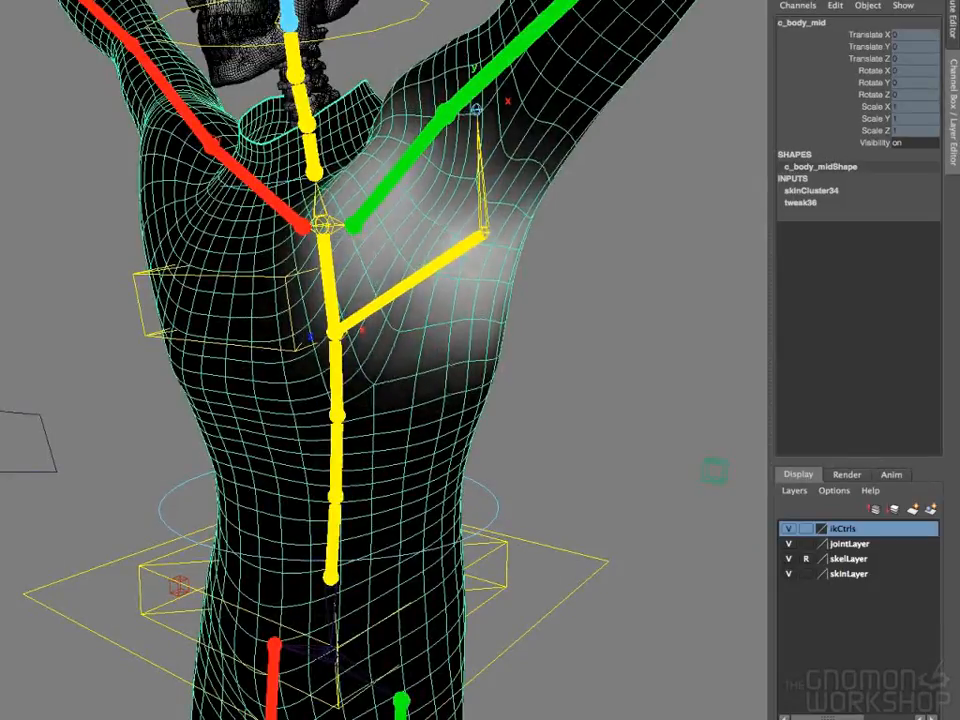
{"action": "left_click_drag", "start_coordinate": [508, 401], "coordinate": [616, 424], "text": "alt"}
{"action": "right_click_drag", "start_coordinate": [616, 424], "coordinate": [702, 428], "text": "alt"}
{"action": "middle_click_drag", "start_coordinate": [589, 338], "coordinate": [582, 381], "text": "alt"}
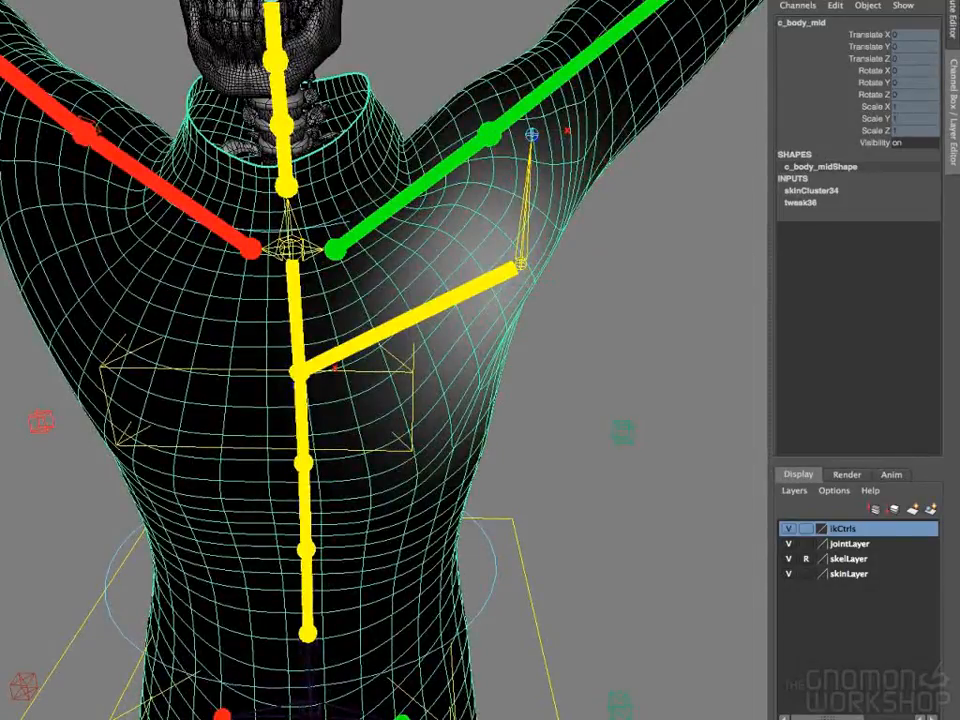
Paint the left upper arm joint's weights around the armpit and upper ribcage of c_body_mid.
{"action": "left_click_drag", "start_coordinate": [583, 283], "coordinate": [640, 290], "text": "alt"}
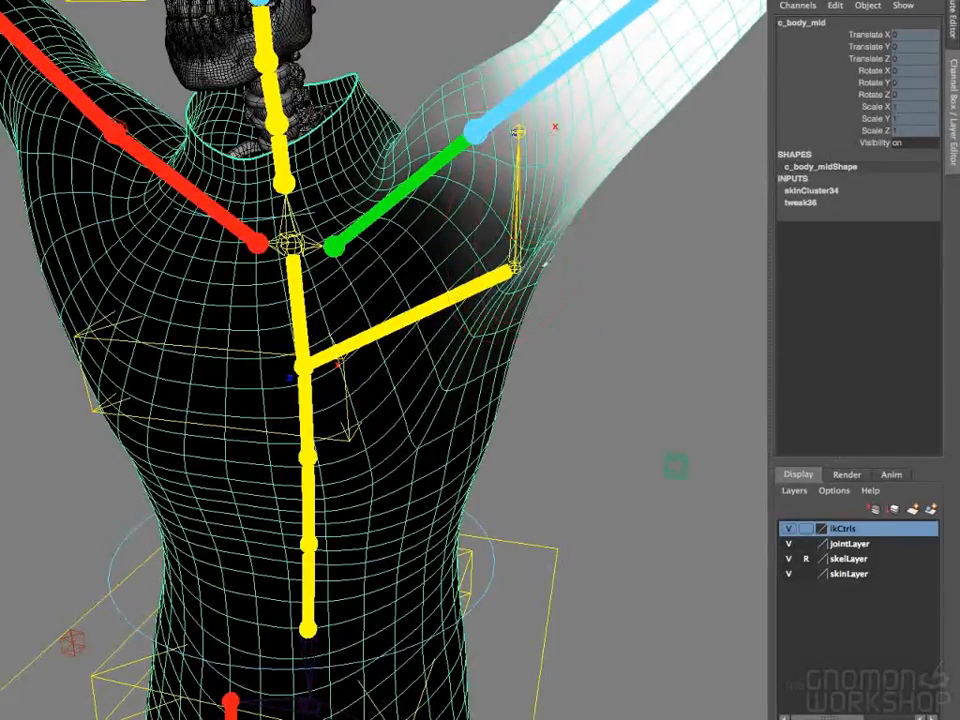
{"action": "left_click_drag", "start_coordinate": [532, 234], "coordinate": [435, 306], "text": "alt"}
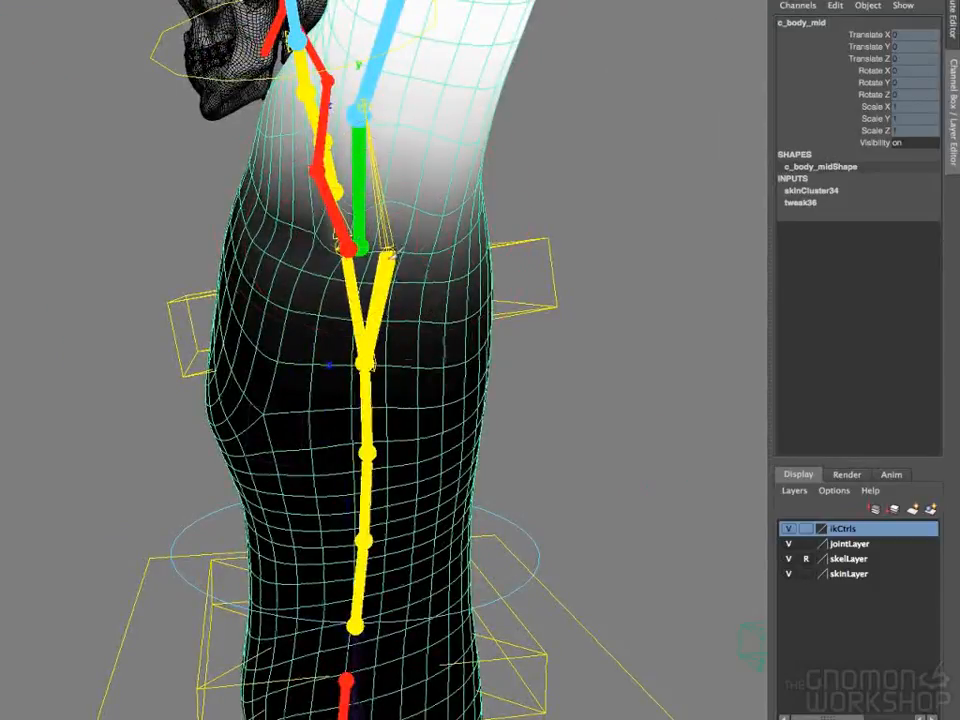
{"action": "left_click_drag", "start_coordinate": [325, 295], "coordinate": [474, 314], "text": "alt"}
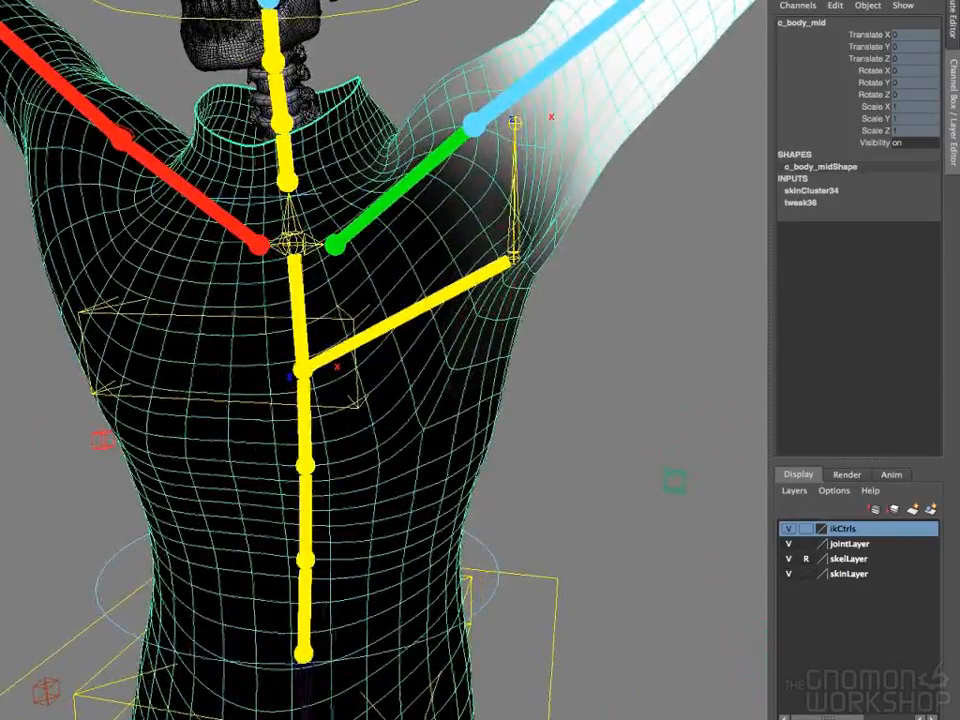
Increase the l_lats_jnt weights in a band around the left armpit, from the chest across the side to the back.
{"action": "left_click", "coordinate": [515, 122]}
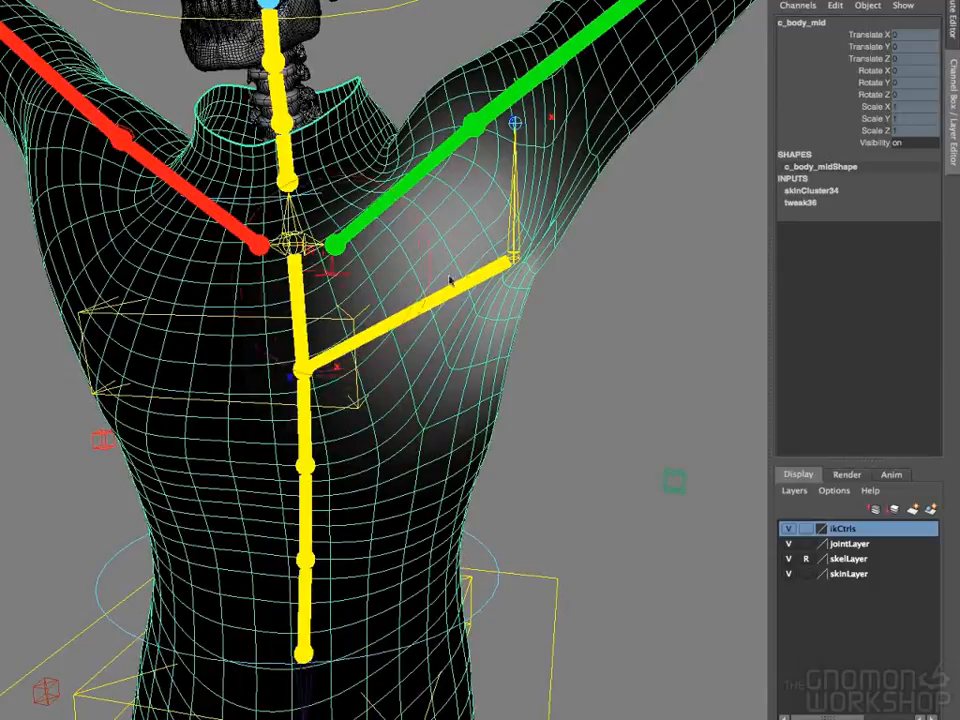
{"action": "mouse_move", "coordinate": [521, 239]}
{"action": "left_mouse_down"}
{"action": "mouse_move", "coordinate": [520, 214]}
{"action": "mouse_move", "coordinate": [513, 248]}
{"action": "left_mouse_up"}
{"action": "left_click_drag", "start_coordinate": [386, 187], "coordinate": [367, 238], "text": "alt"}
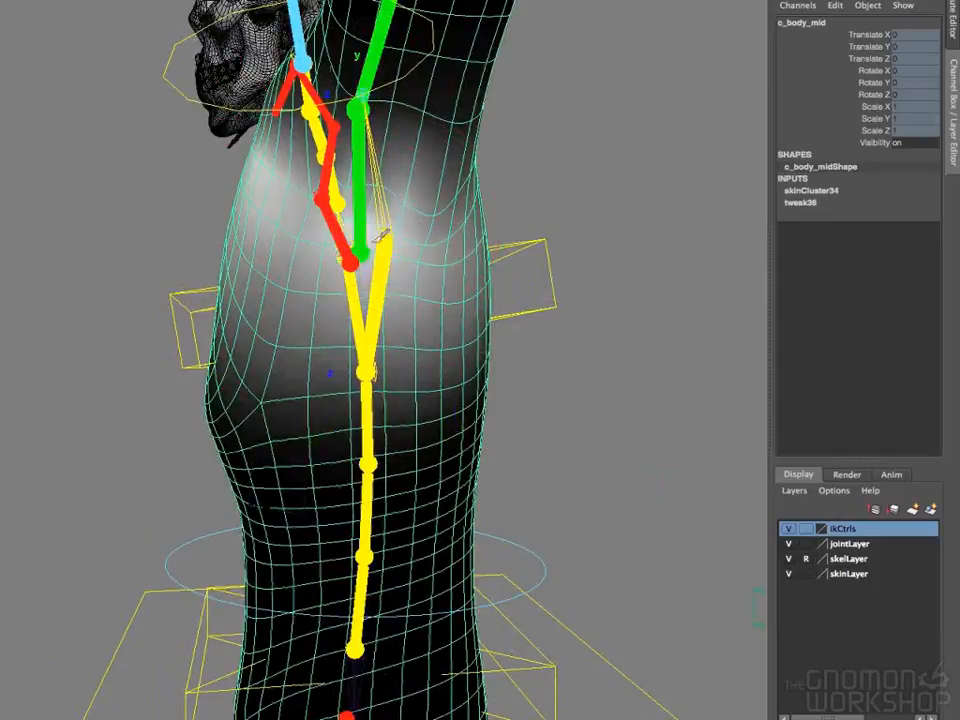
{"action": "mouse_move", "coordinate": [439, 231]}
{"action": "left_mouse_down"}
{"action": "mouse_move", "coordinate": [445, 215]}
{"action": "mouse_move", "coordinate": [448, 240]}
{"action": "left_mouse_up"}
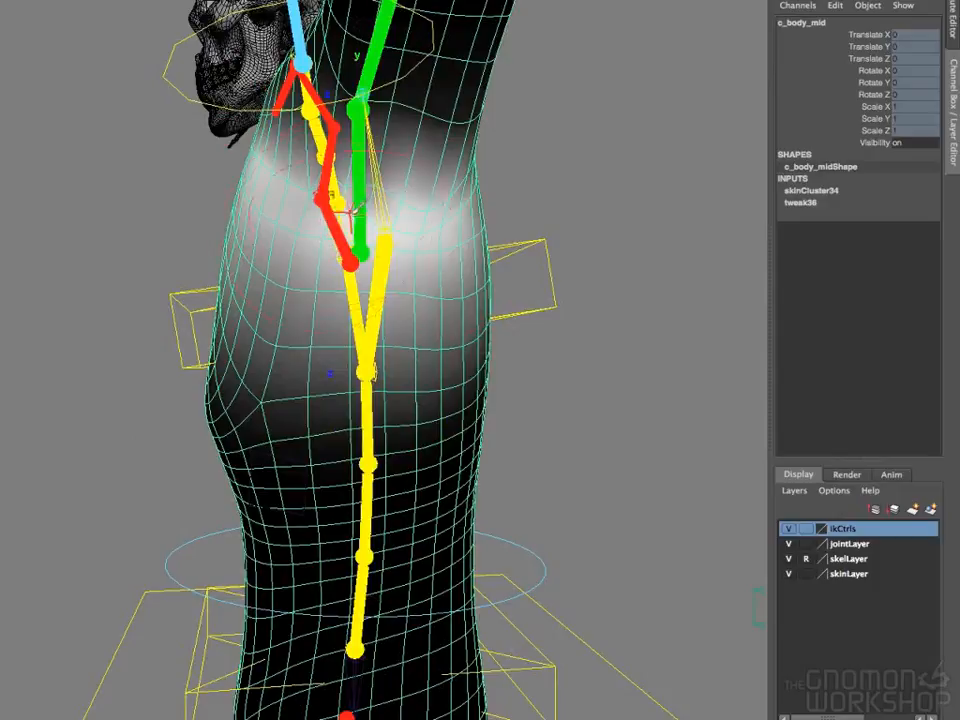
{"action": "mouse_move", "coordinate": [270, 165]}
{"action": "left_mouse_down", "text": "alt"}
{"action": "mouse_move", "coordinate": [487, 406]}
{"action": "mouse_move", "coordinate": [483, 394]}
{"action": "left_mouse_up", "text": "alt"}
{"action": "left_click_drag", "start_coordinate": [463, 280], "coordinate": [454, 339]}
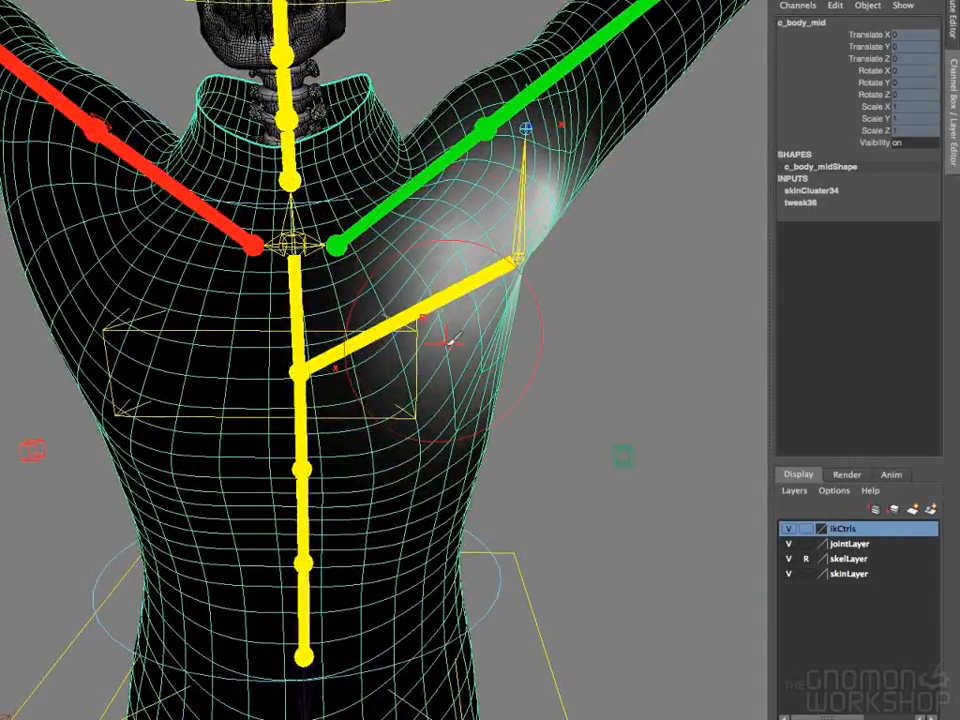
{"action": "key", "text": "ctrl+z"}
{"action": "key", "text": "ctrl+z"}
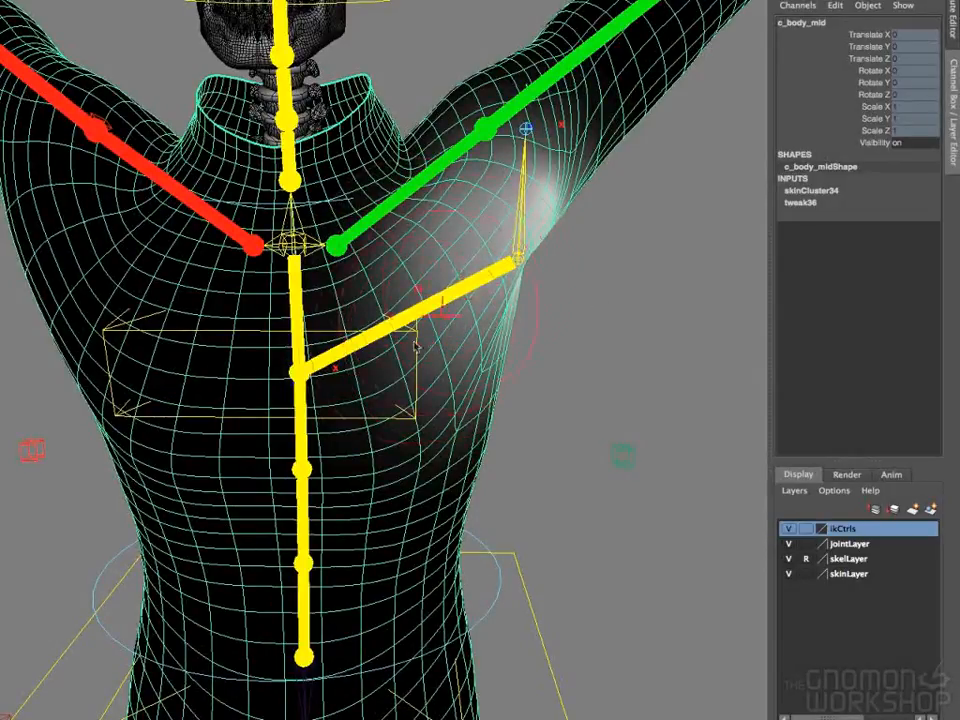
Touch up the l_lats_jnt weights on the upper left chest beside the armpit and on the side of the ribcage.
{"action": "left_click", "coordinate": [476, 236]}
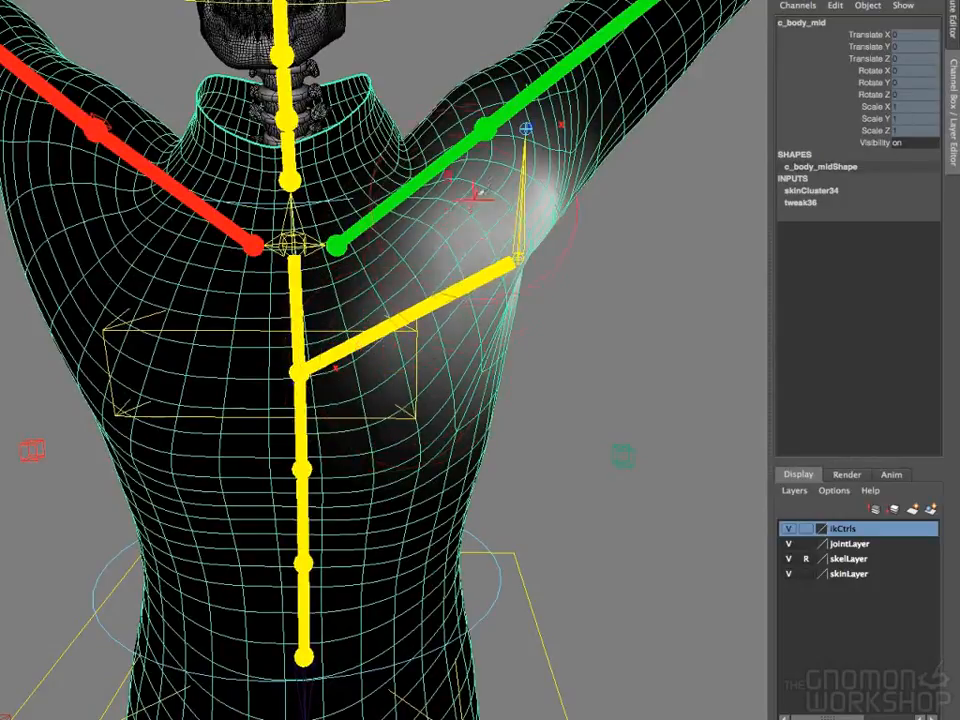
{"action": "left_click", "coordinate": [488, 183]}
{"action": "mouse_move", "coordinate": [480, 180]}
{"action": "left_mouse_down", "text": "alt"}
{"action": "mouse_move", "coordinate": [375, 377]}
{"action": "mouse_move", "coordinate": [440, 395]}
{"action": "left_mouse_up", "text": "alt"}
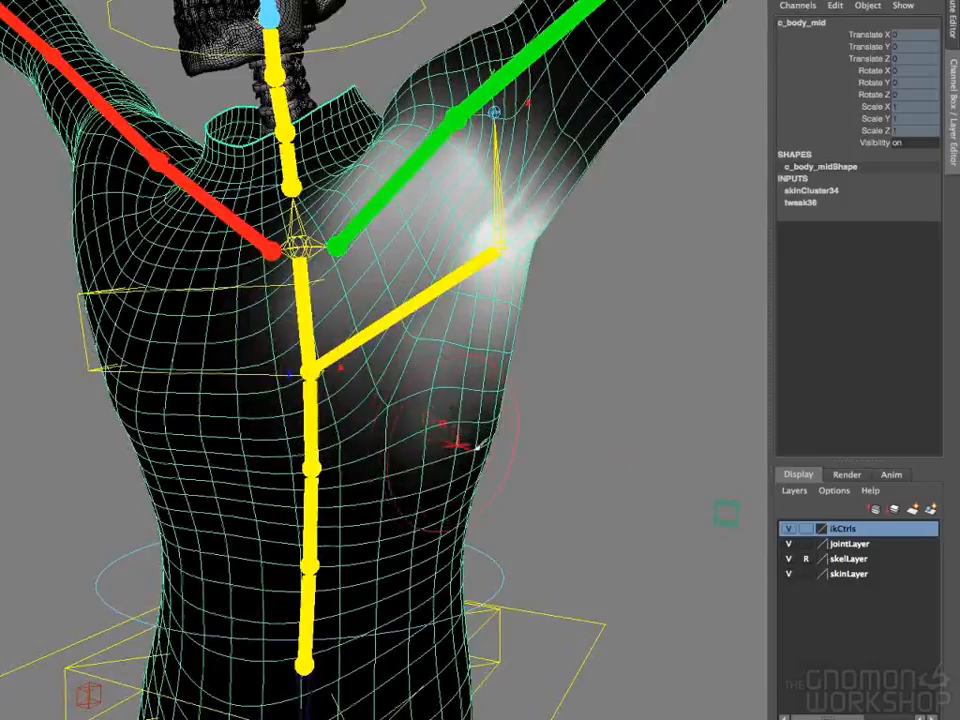
{"action": "right_click_drag", "start_coordinate": [474, 446], "coordinate": [358, 450], "text": "alt"}
{"action": "left_click_drag", "start_coordinate": [430, 465], "coordinate": [474, 469], "text": "alt"}
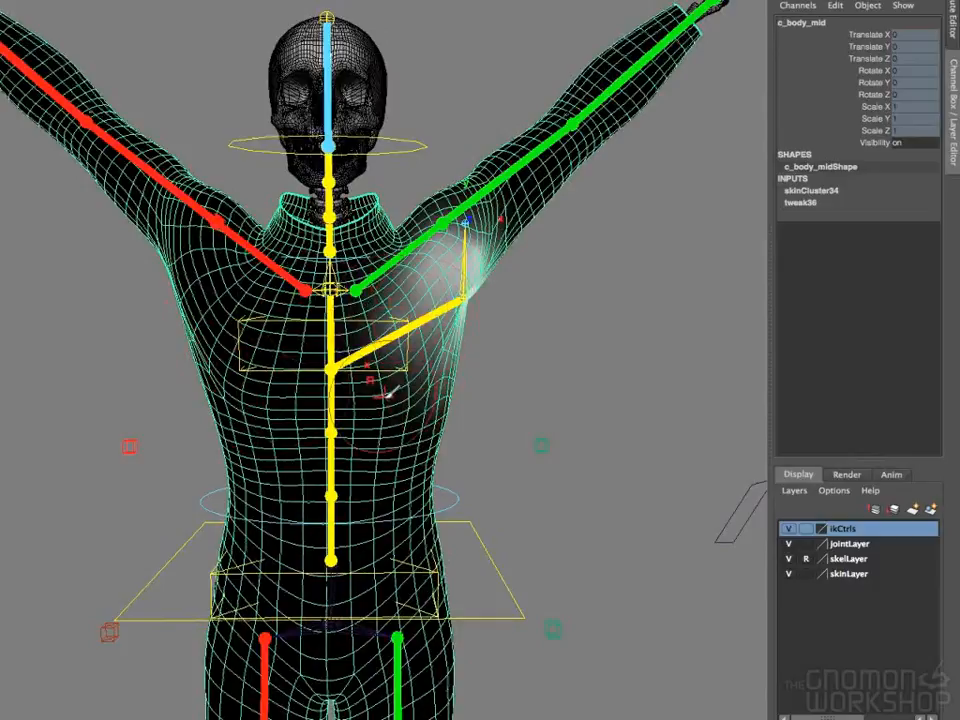
Refine the l_lats_jnt weights with the Replace brush along the lower left chest, the ribs and the side below the armpit.
{"action": "middle_click_drag", "start_coordinate": [398, 416], "coordinate": [386, 343], "text": "alt"}
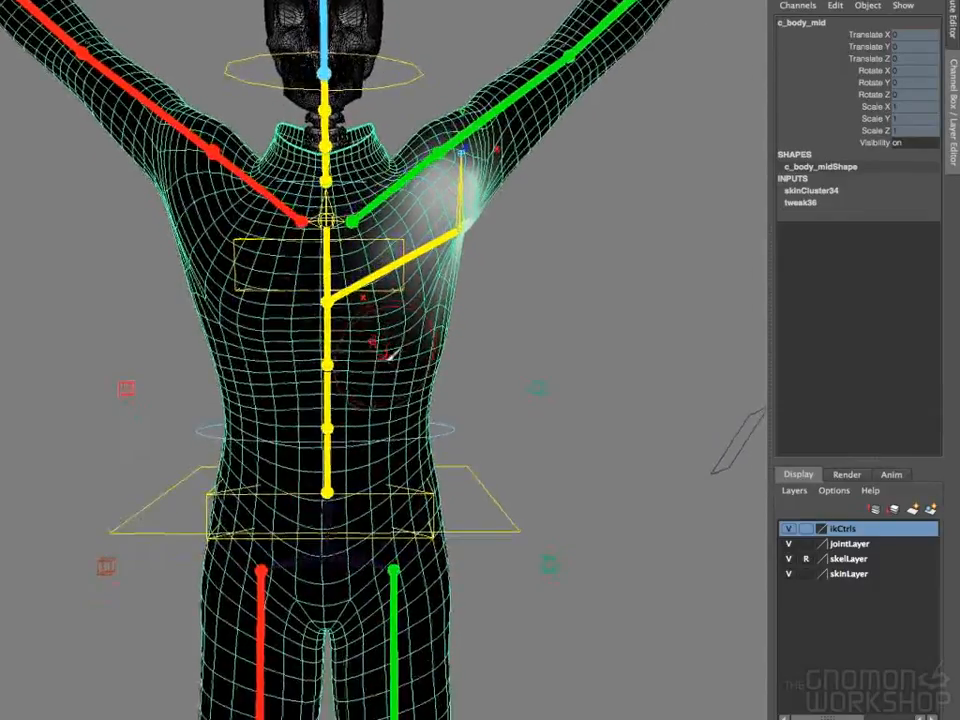
{"action": "scroll", "coordinate": [456, 368], "scroll_direction": "up", "scroll_amount": 3}
{"action": "left_click_drag", "start_coordinate": [430, 366], "coordinate": [403, 370], "text": "alt"}
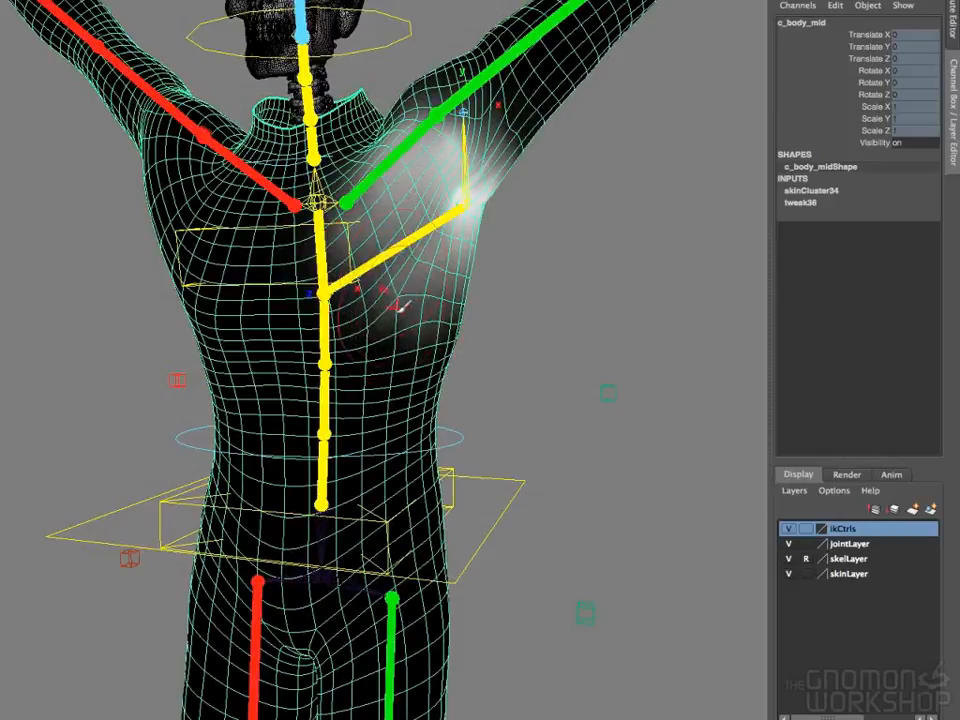
{"action": "left_click_drag", "start_coordinate": [431, 307], "coordinate": [409, 307], "text": "alt"}
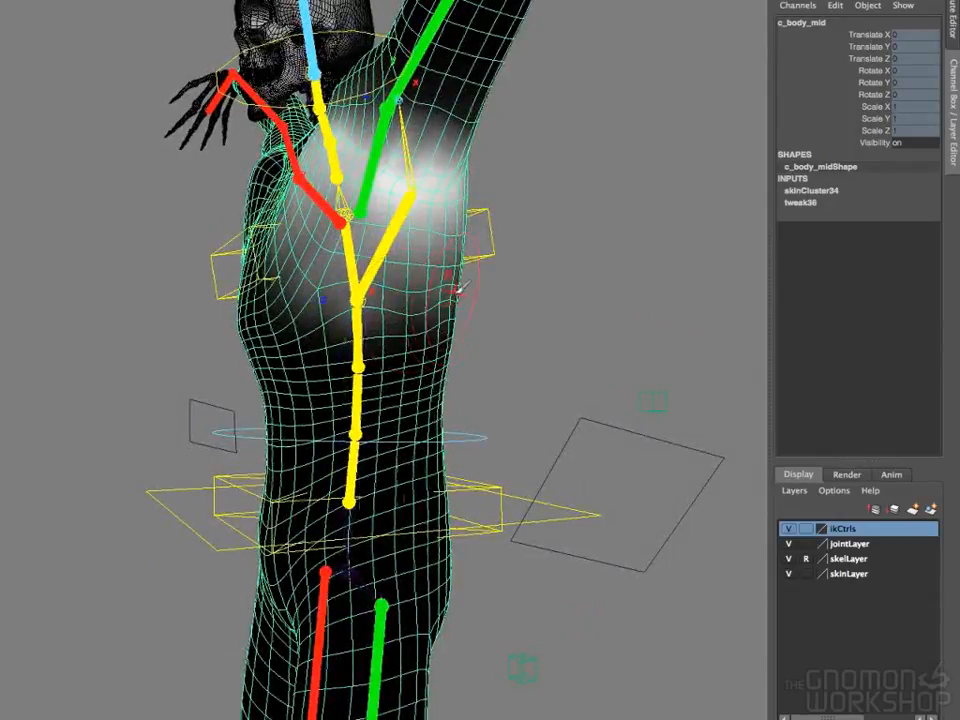
{"action": "left_click_drag", "start_coordinate": [398, 378], "coordinate": [480, 380], "text": "alt"}
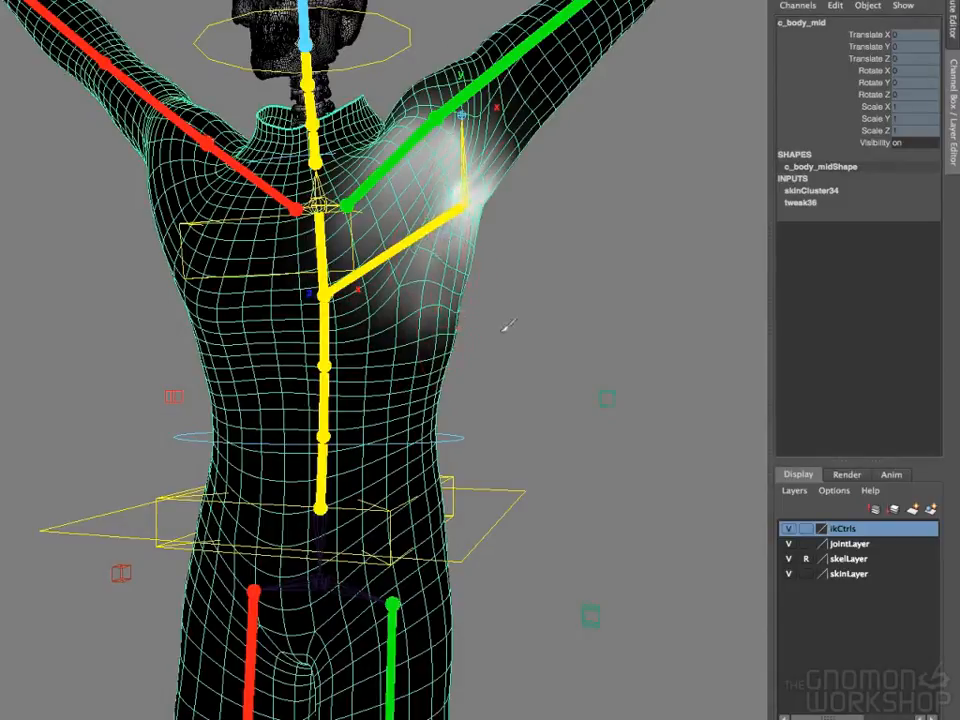
{"action": "left_click_drag", "start_coordinate": [495, 328], "coordinate": [499, 328], "text": "alt"}
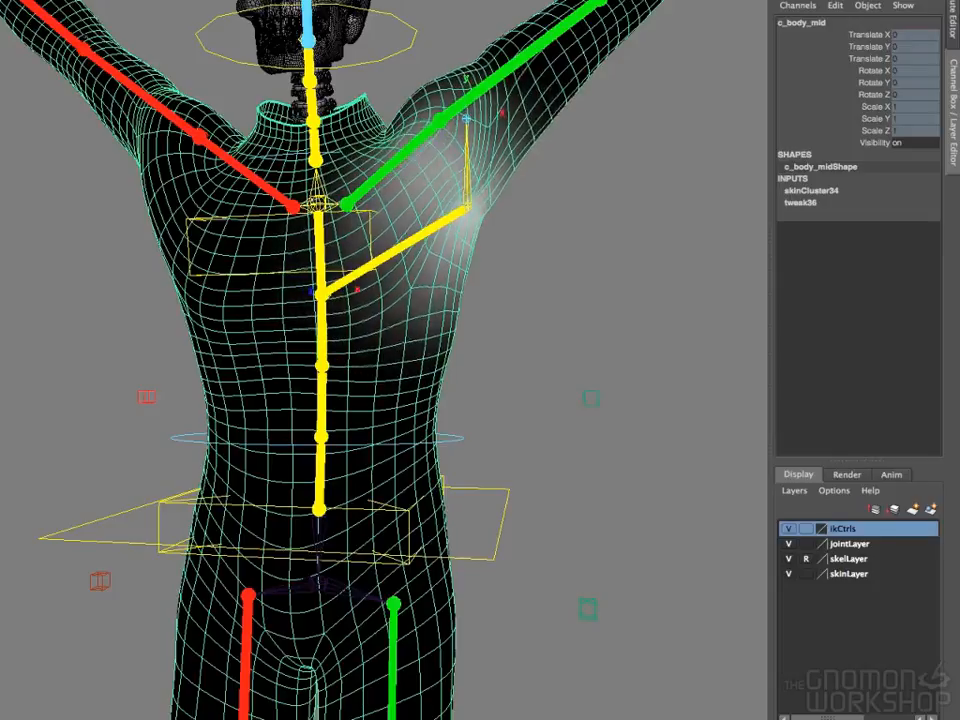
Smooth the l_lats_jnt weights across the left chest, armpit and ribs, checking the body against the rib cage in wireframe.
{"action": "middle_click_drag", "start_coordinate": [444, 476], "coordinate": [538, 465], "text": "alt"}
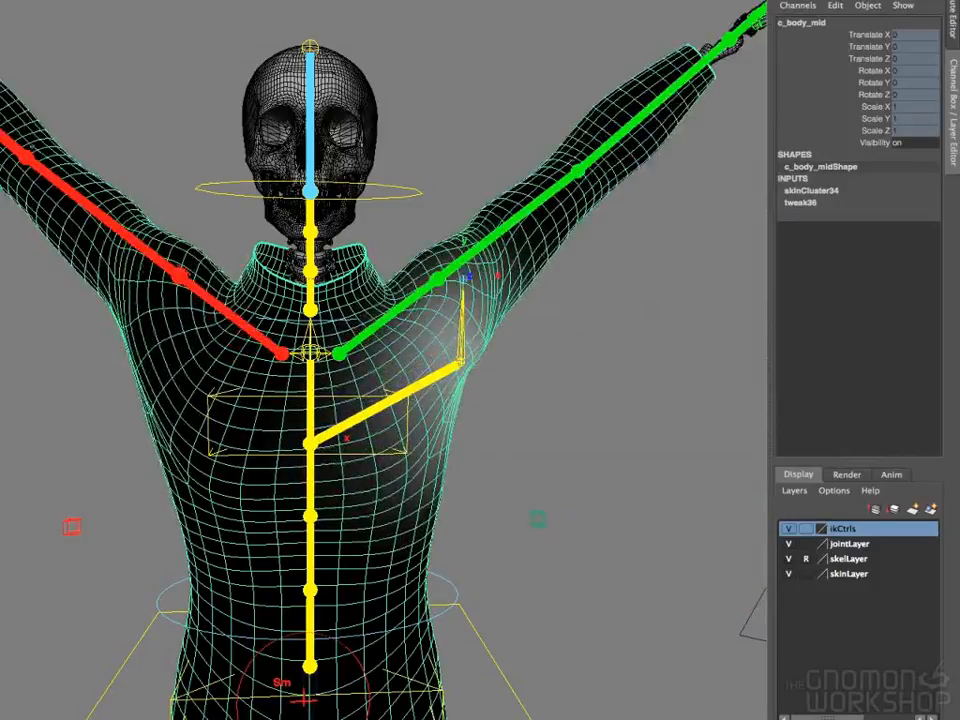
{"action": "left_click_drag", "start_coordinate": [472, 497], "coordinate": [499, 455], "text": "alt"}
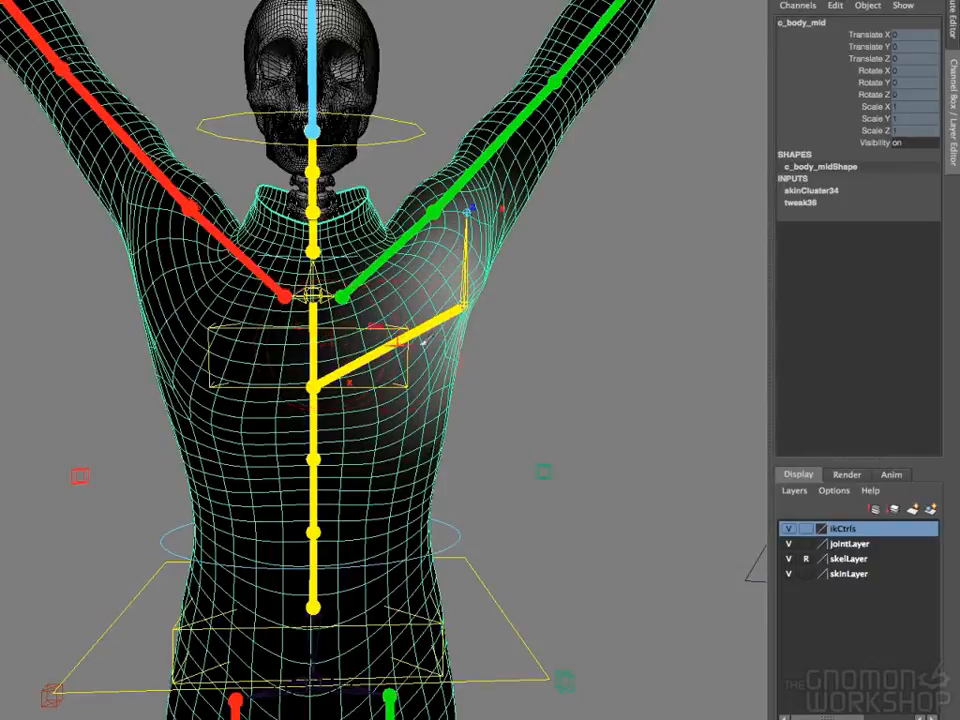
{"action": "key", "text": "4"}
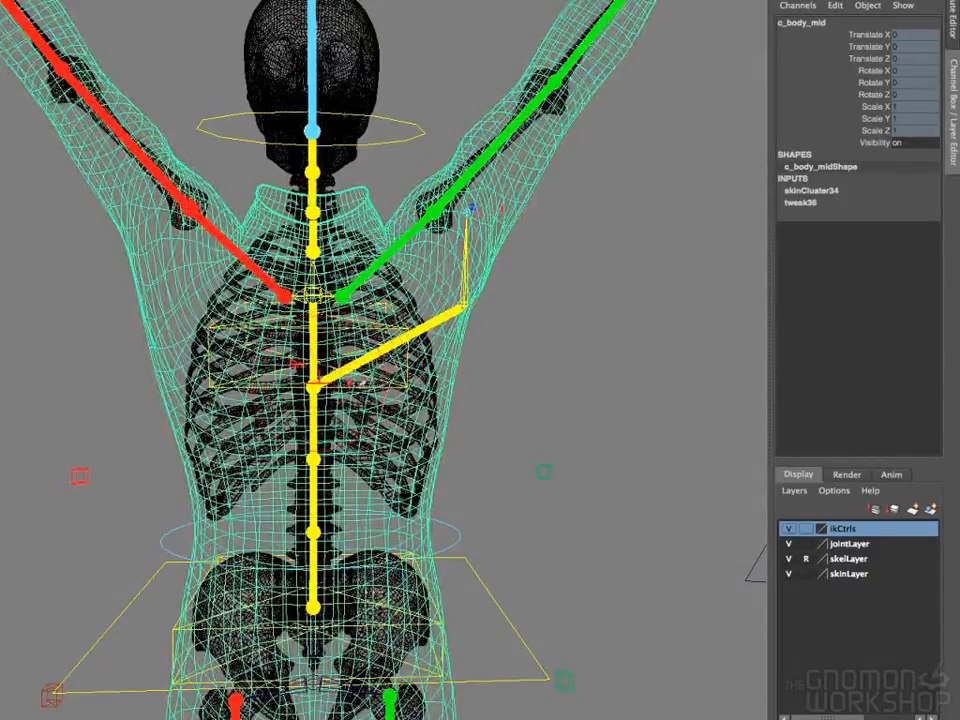
{"action": "key", "text": "5"}
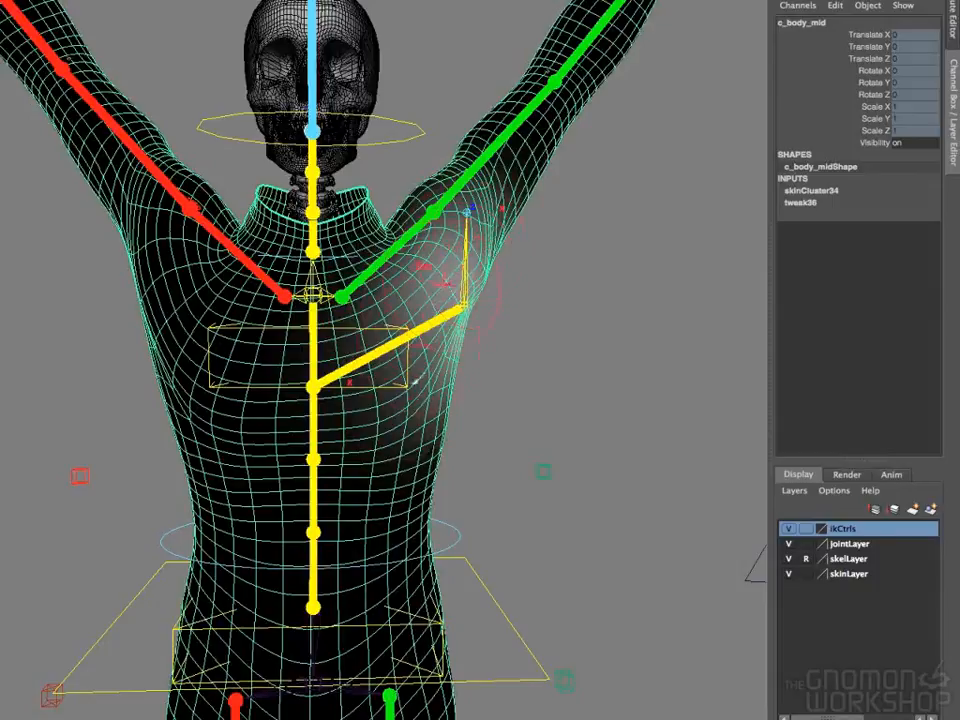
{"action": "mouse_move", "coordinate": [457, 425]}
{"action": "left_mouse_down", "text": "alt"}
{"action": "mouse_move", "coordinate": [392, 431]}
{"action": "mouse_move", "coordinate": [462, 428]}
{"action": "left_mouse_up", "text": "alt"}
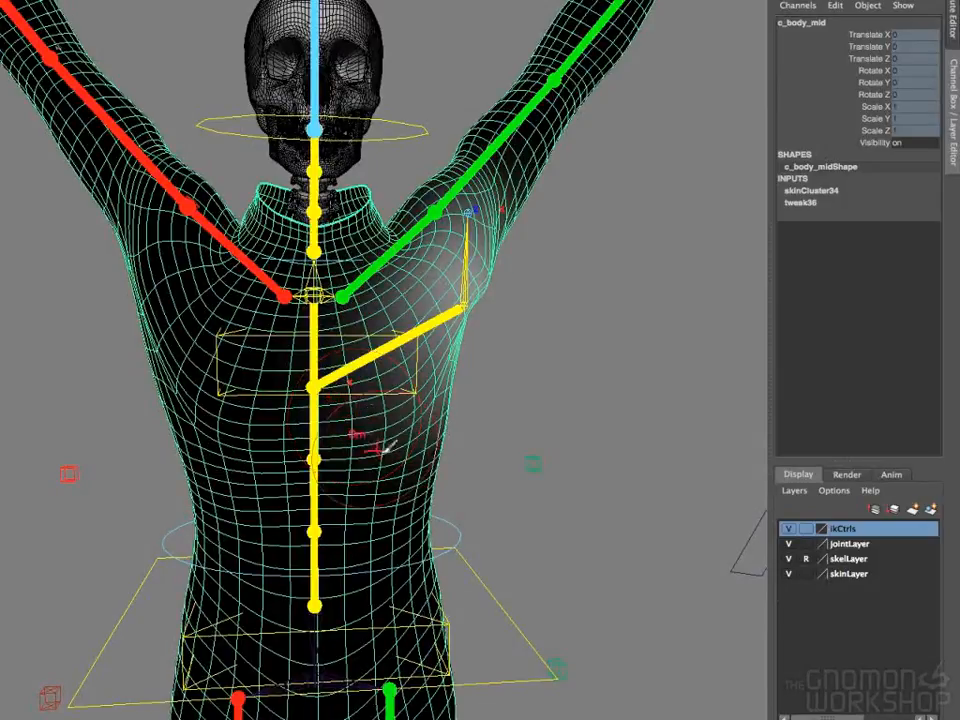
{"action": "left_click_drag", "start_coordinate": [520, 456], "coordinate": [491, 452], "text": "alt"}
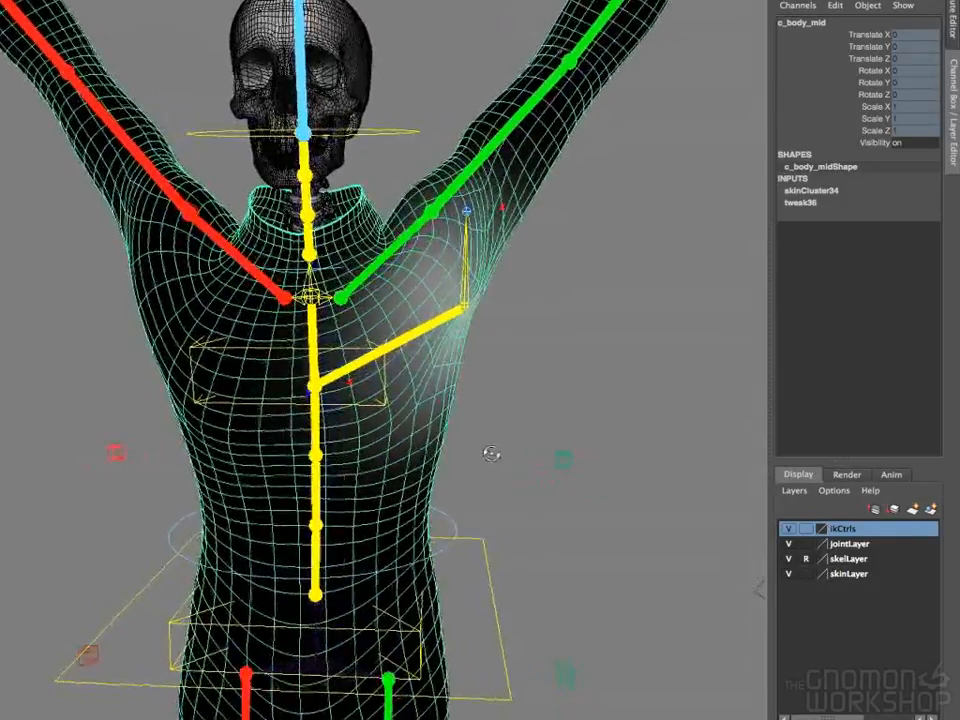